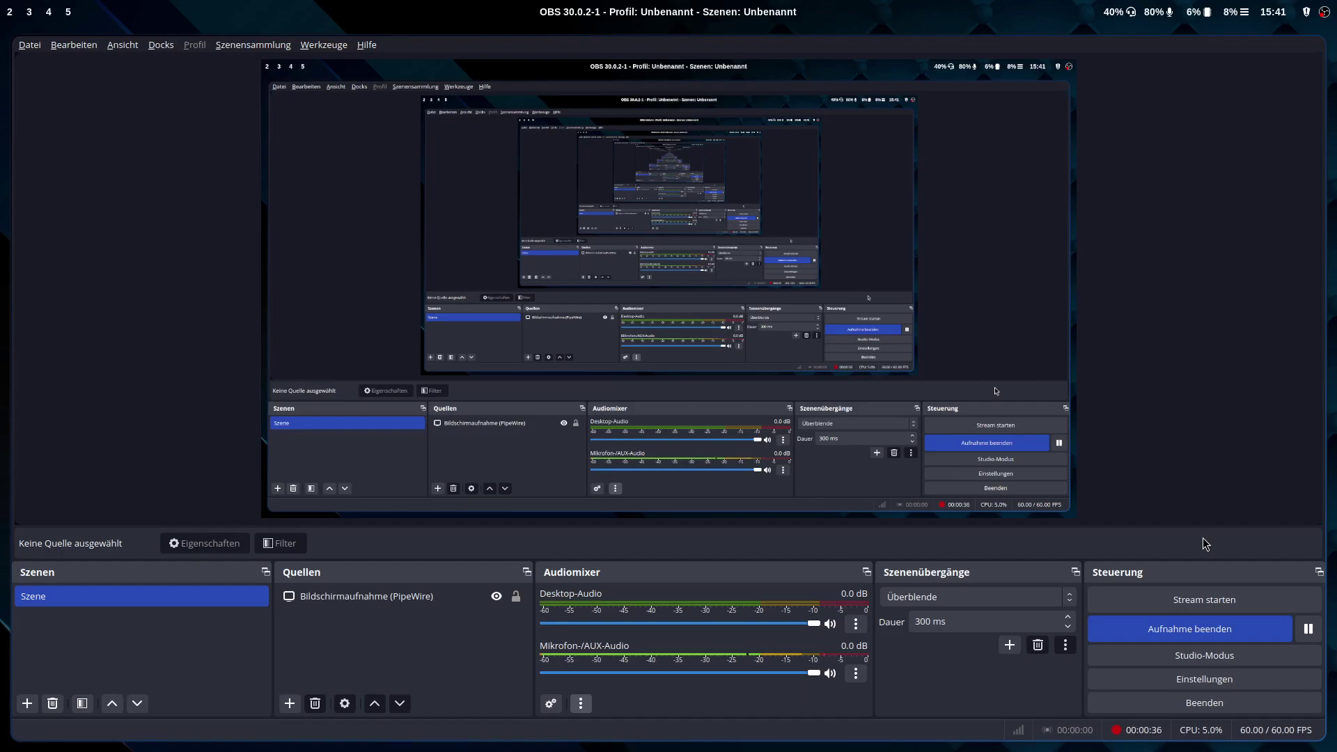
Leave the OBS recorder for the empty desktop on workspace 1
{"action": "key", "text": "super+1"}
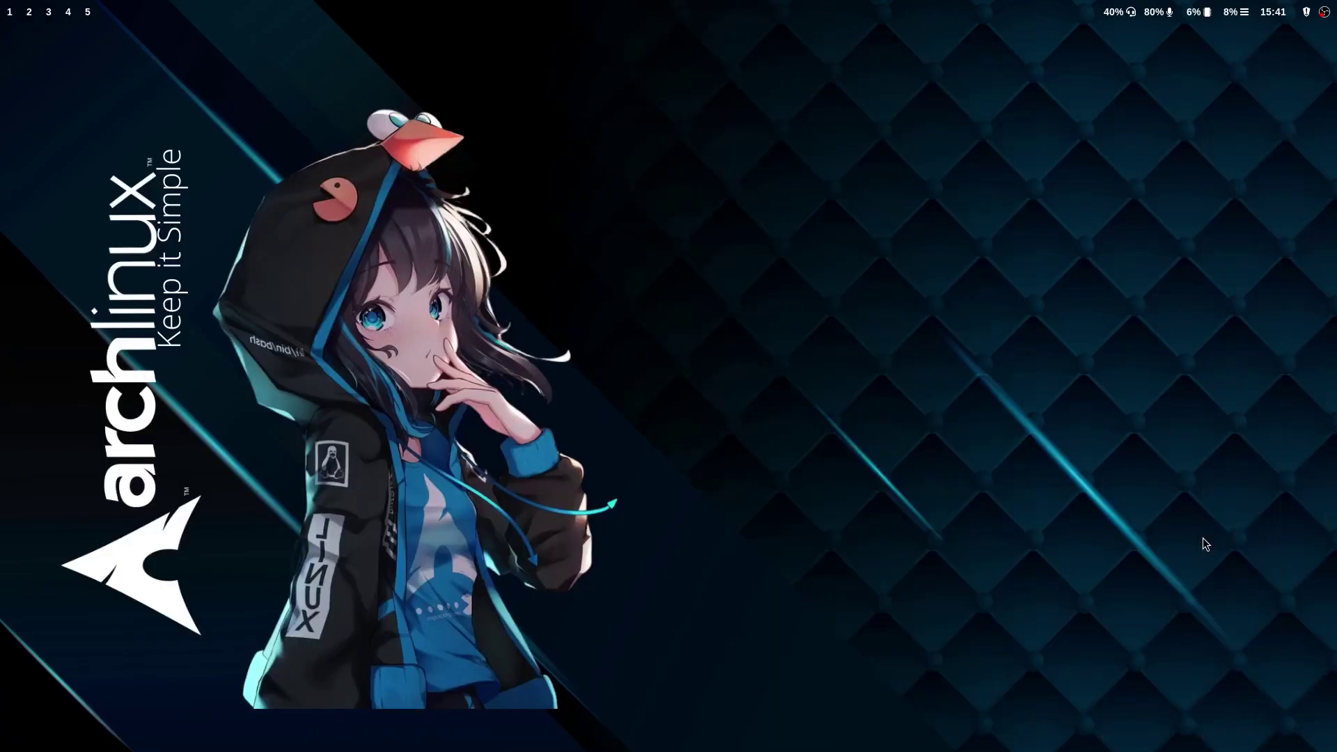
Open a terminal with 'sudo' typed, then launch Google Chrome on workspace 6
{"action": "key", "text": "super+Return"}
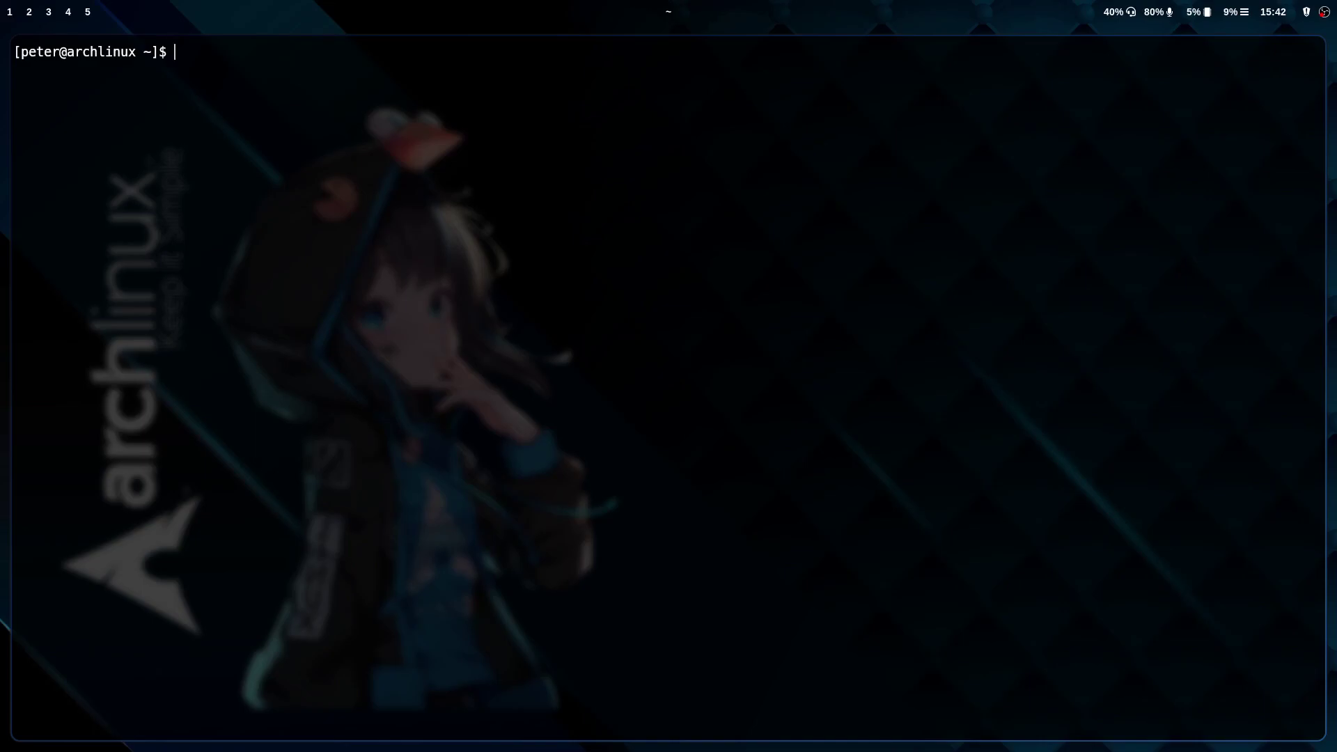
{"action": "type", "text": "sudo"}
{"action": "key", "text": "super+6"}
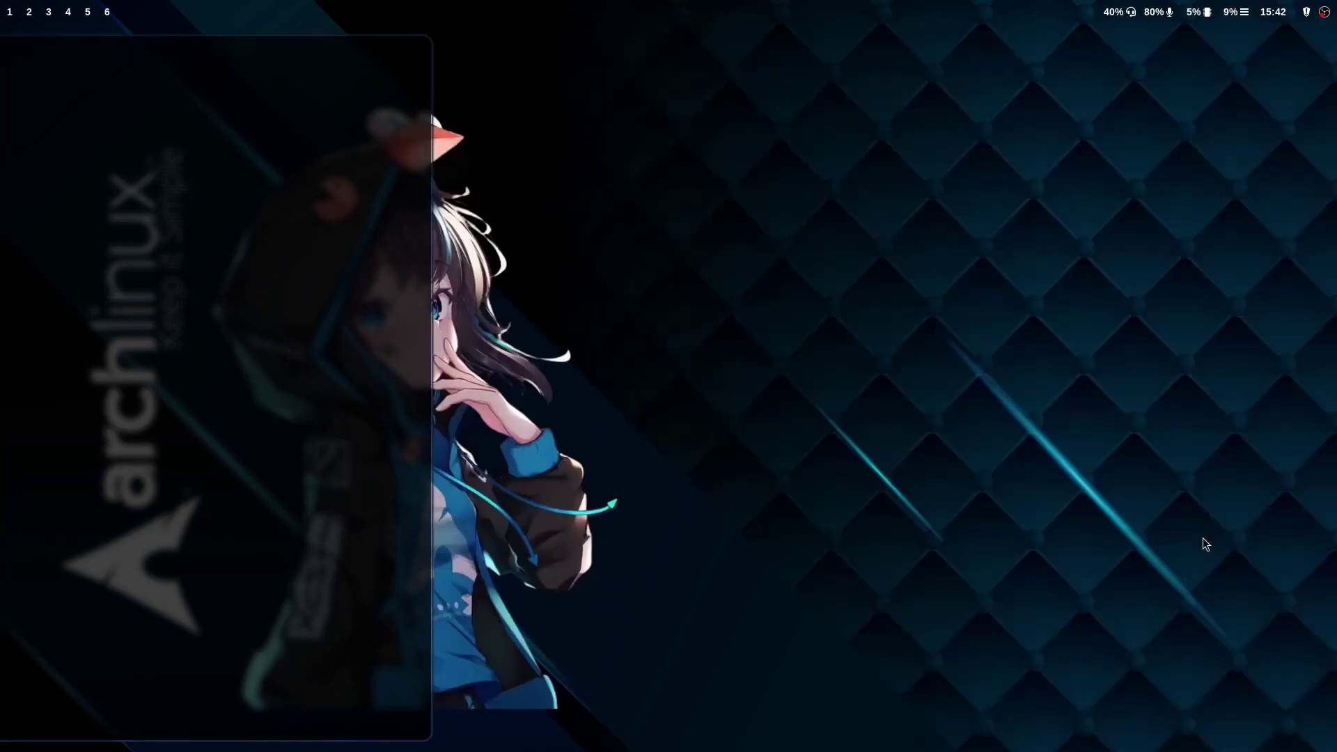
{"action": "key", "text": "super+b"}
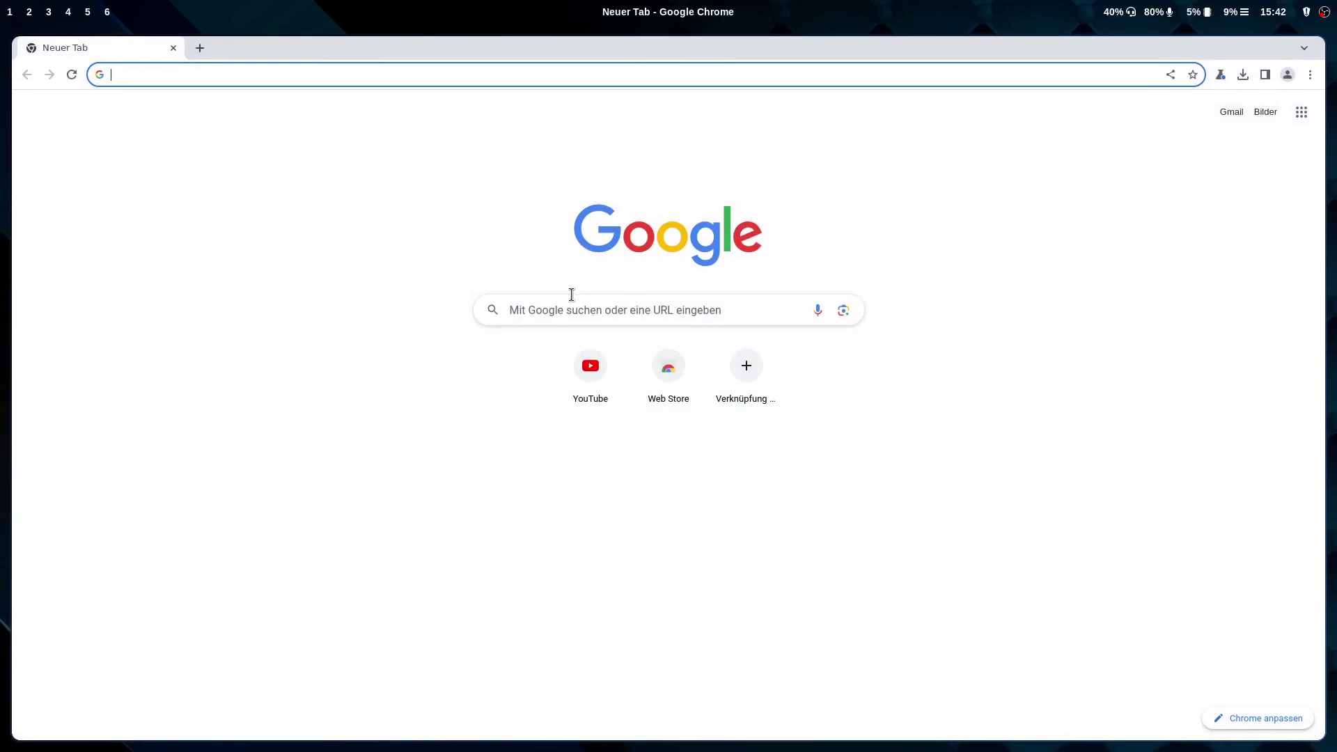
Search Google for 'archlinux steam wiki'
{"action": "triple_click", "coordinate": [526, 308]}
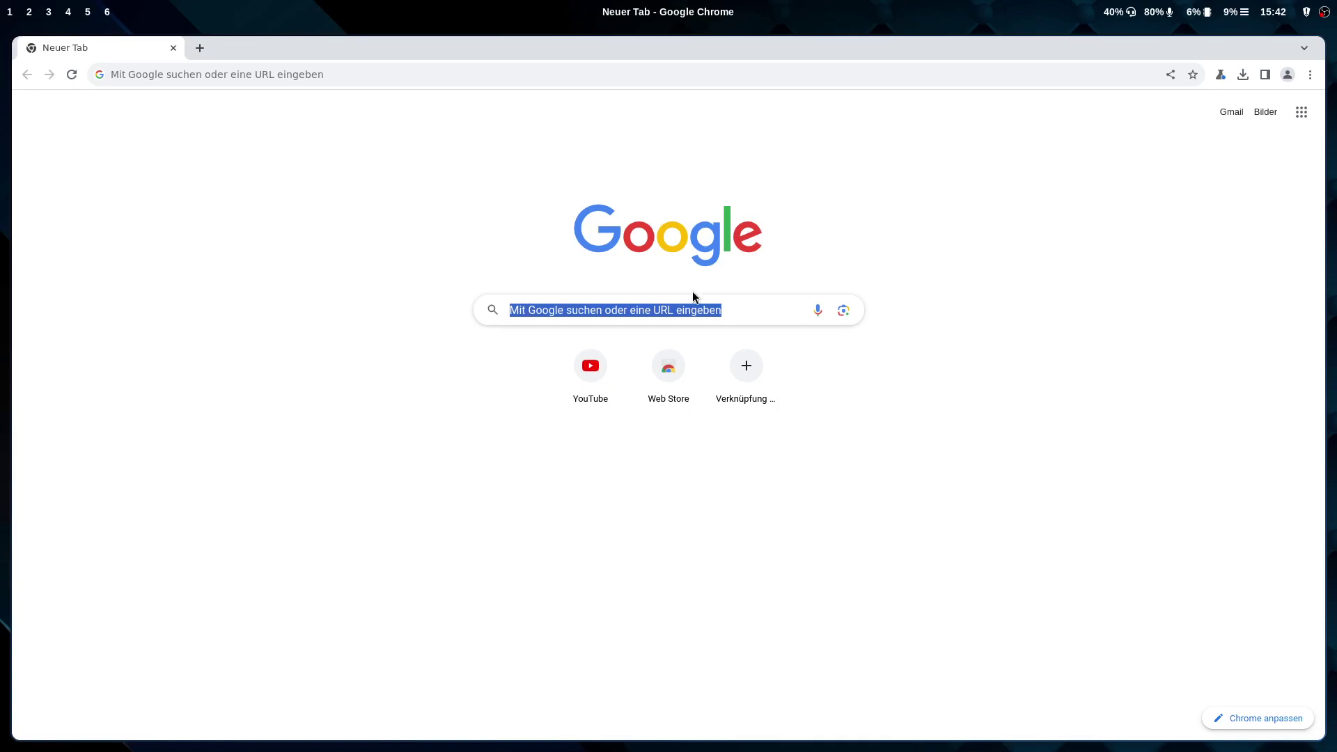
{"action": "left_click", "coordinate": [646, 316]}
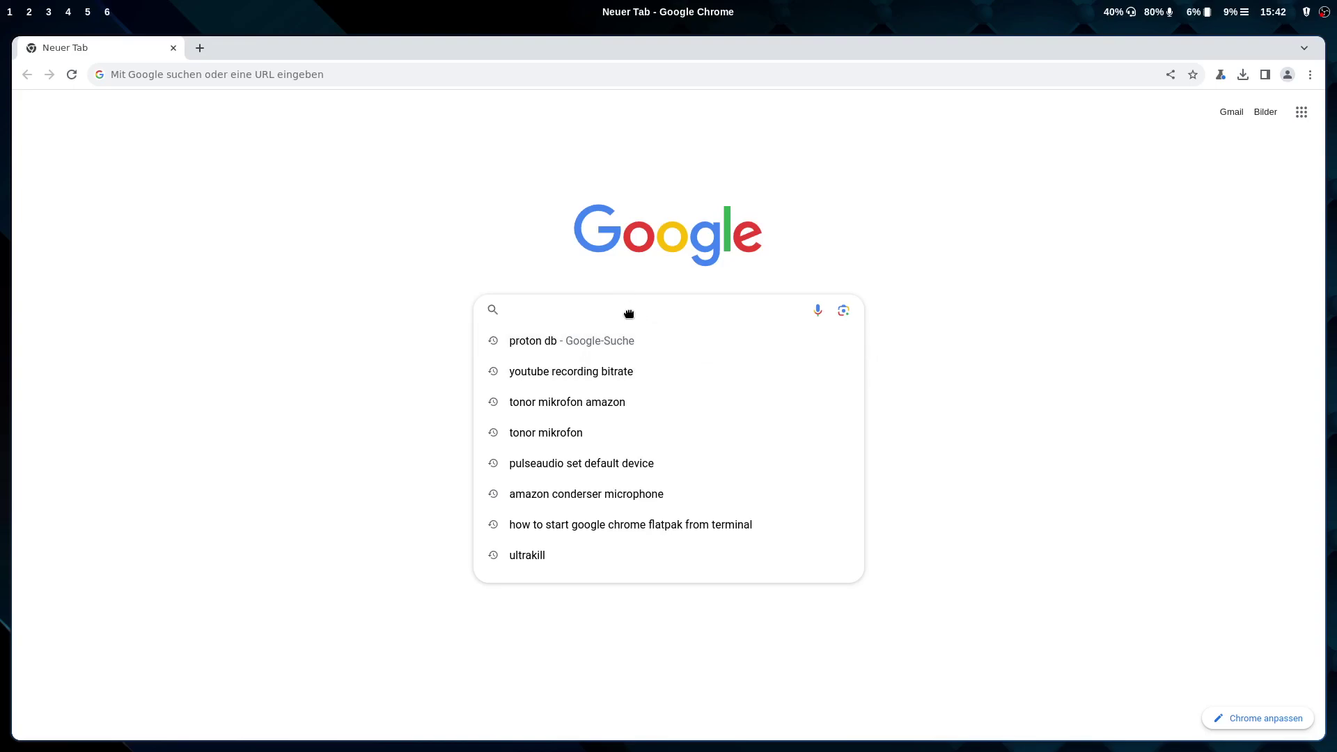
{"action": "type", "text": "arch"}
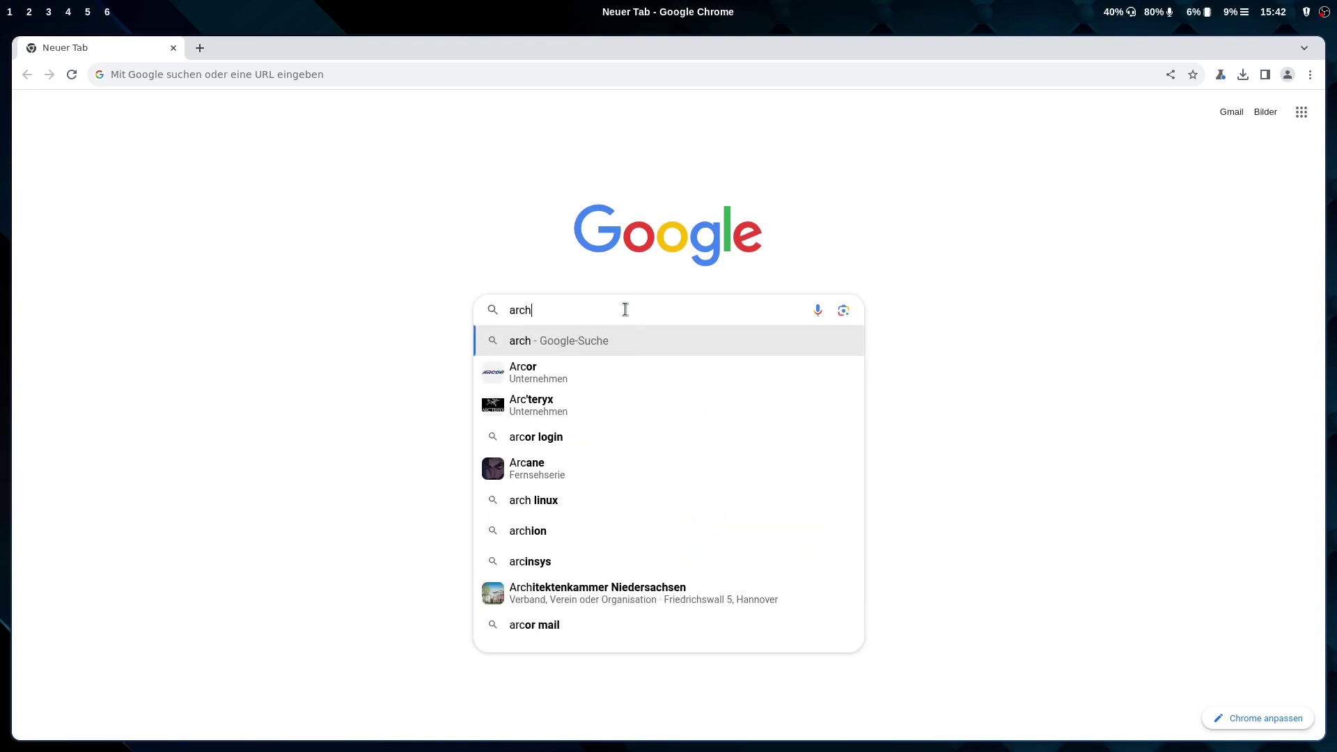
{"action": "type", "text": "linux st"}
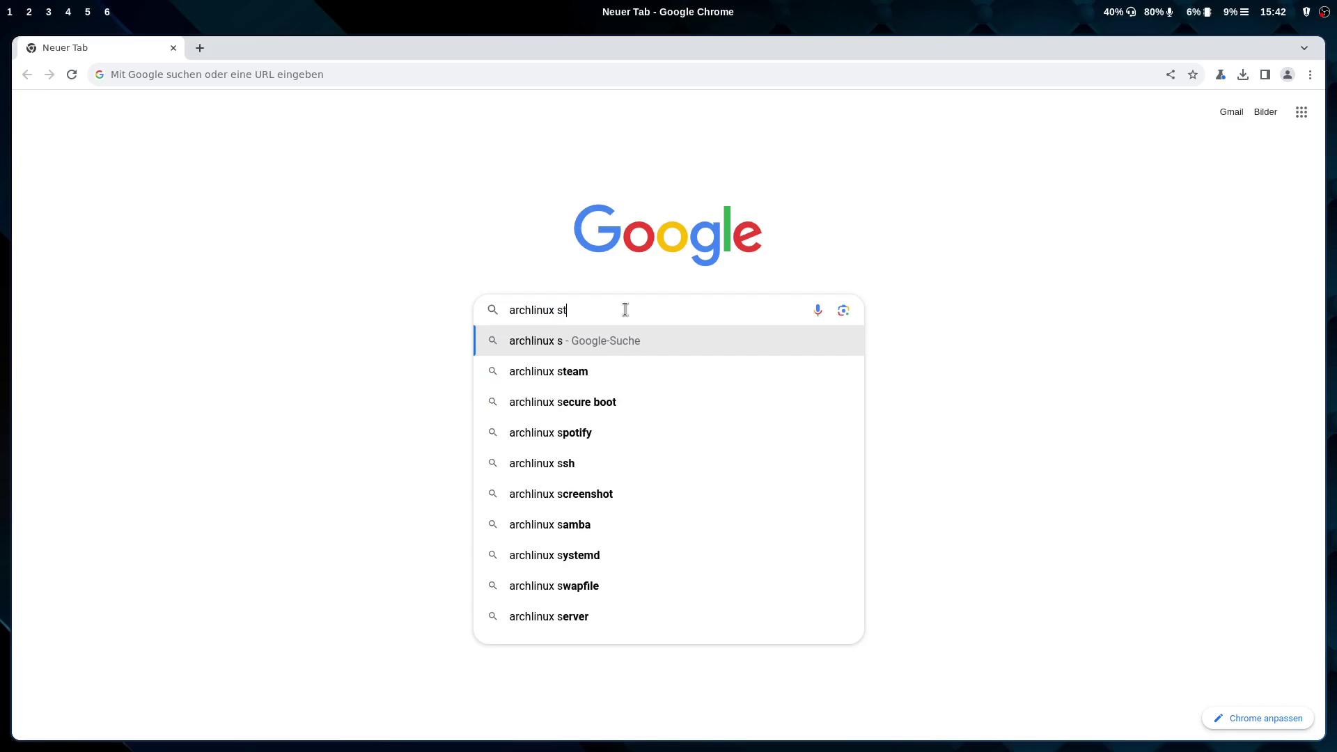
{"action": "type", "text": "eam wiki"}
{"action": "key", "text": "Return"}
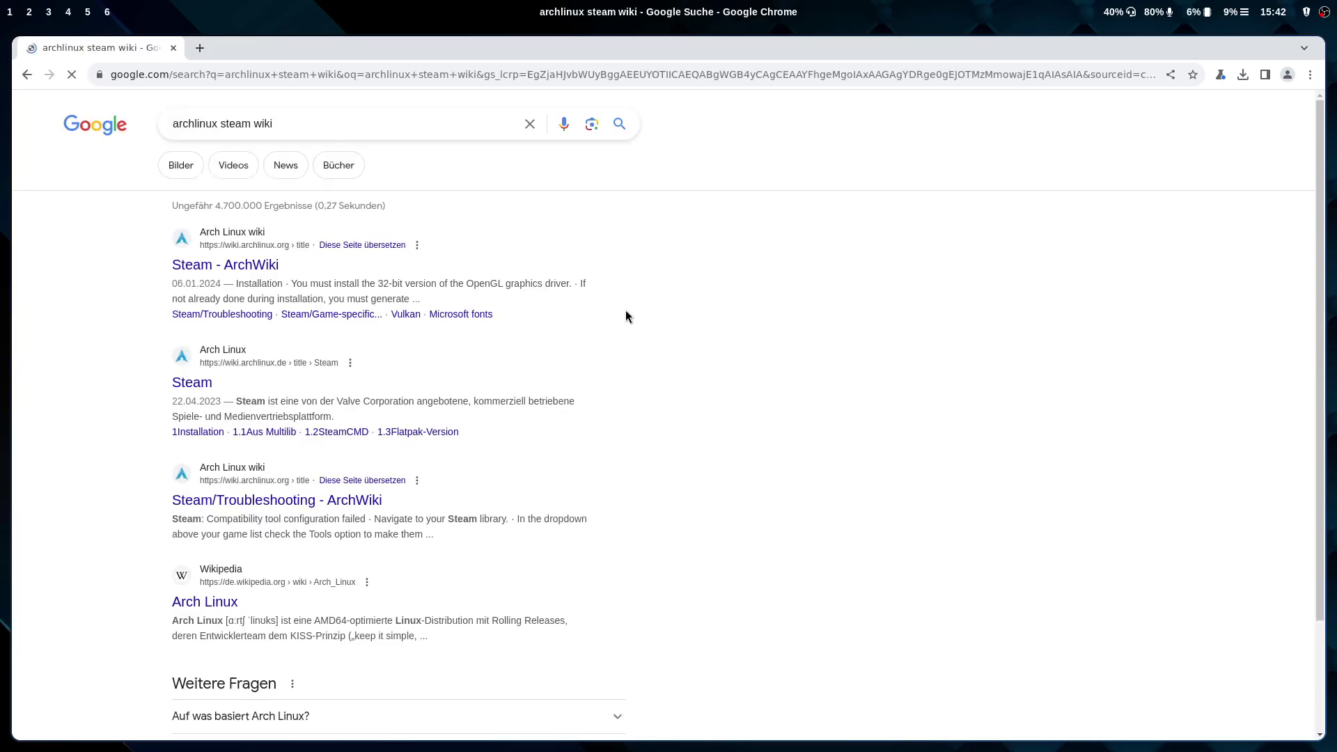
Open the Steam ArchWiki article and read down past Proton/Steam Play to section 5.8
{"action": "left_click", "coordinate": [237, 266]}
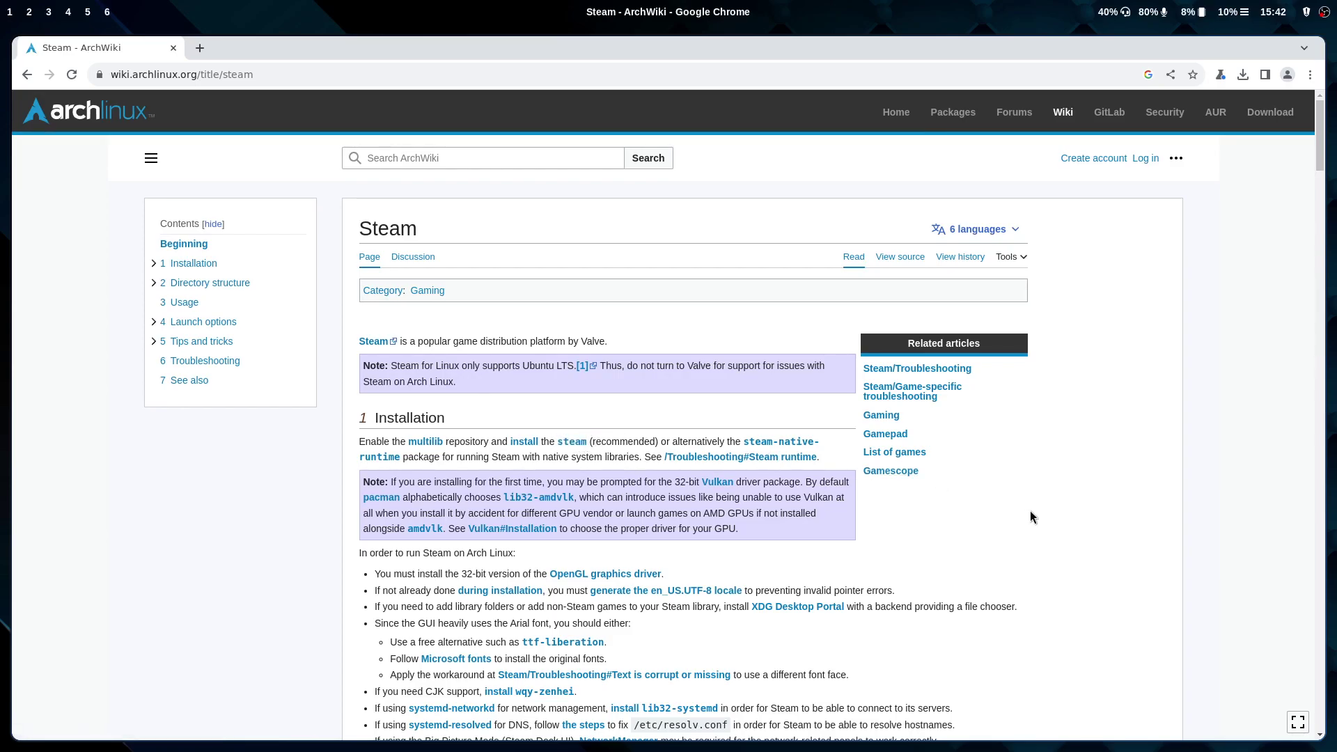
{"action": "scroll", "coordinate": [1041, 509], "scroll_direction": "down", "scroll_amount": 2}
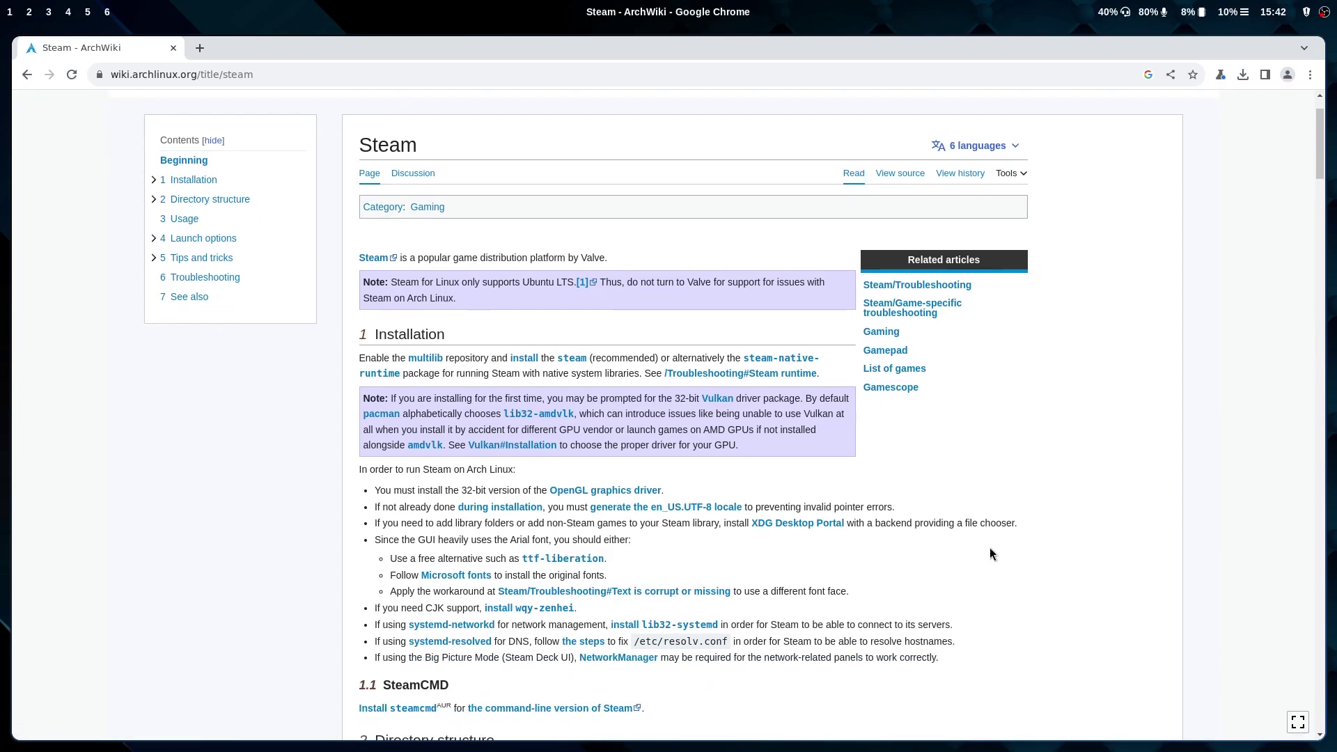
{"action": "scroll", "coordinate": [1053, 528], "scroll_direction": "down", "scroll_amount": 3}
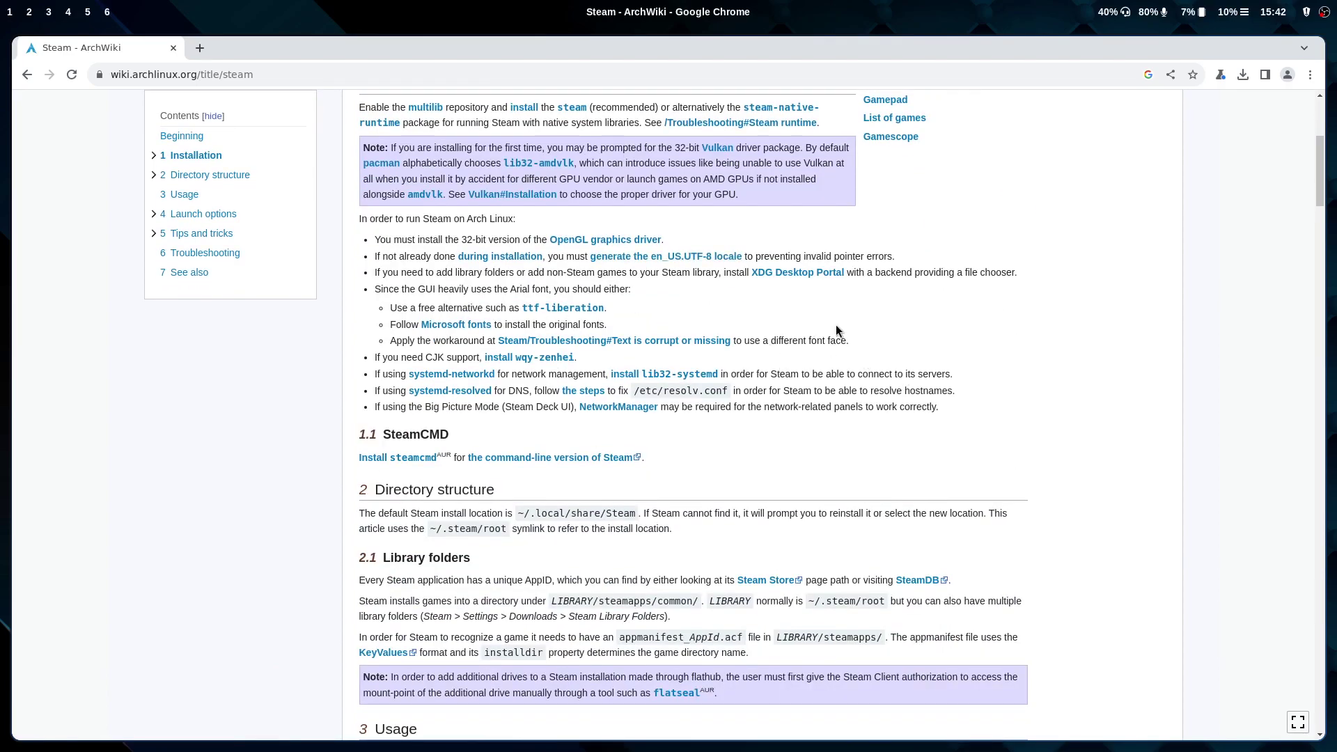
{"action": "scroll", "coordinate": [1058, 426], "scroll_direction": "down", "scroll_amount": 5}
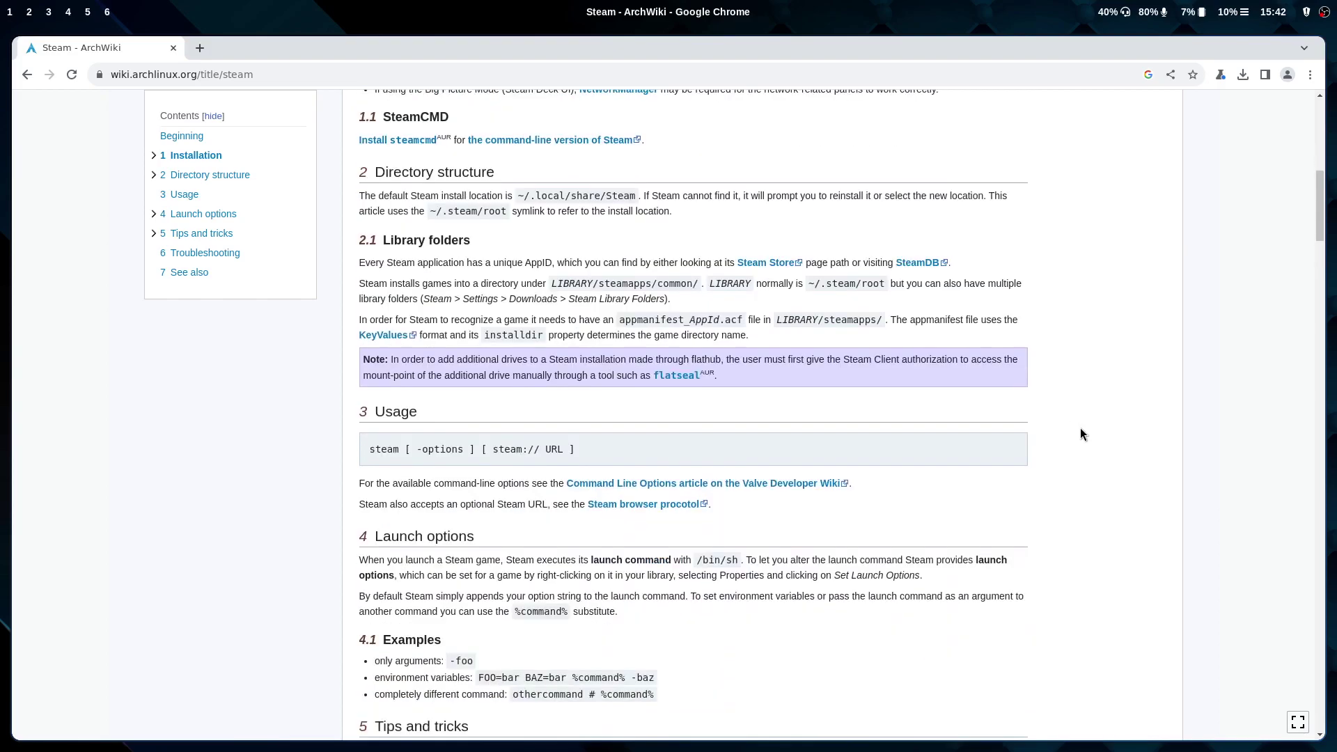
{"action": "scroll", "coordinate": [1080, 429], "scroll_direction": "down", "scroll_amount": 2}
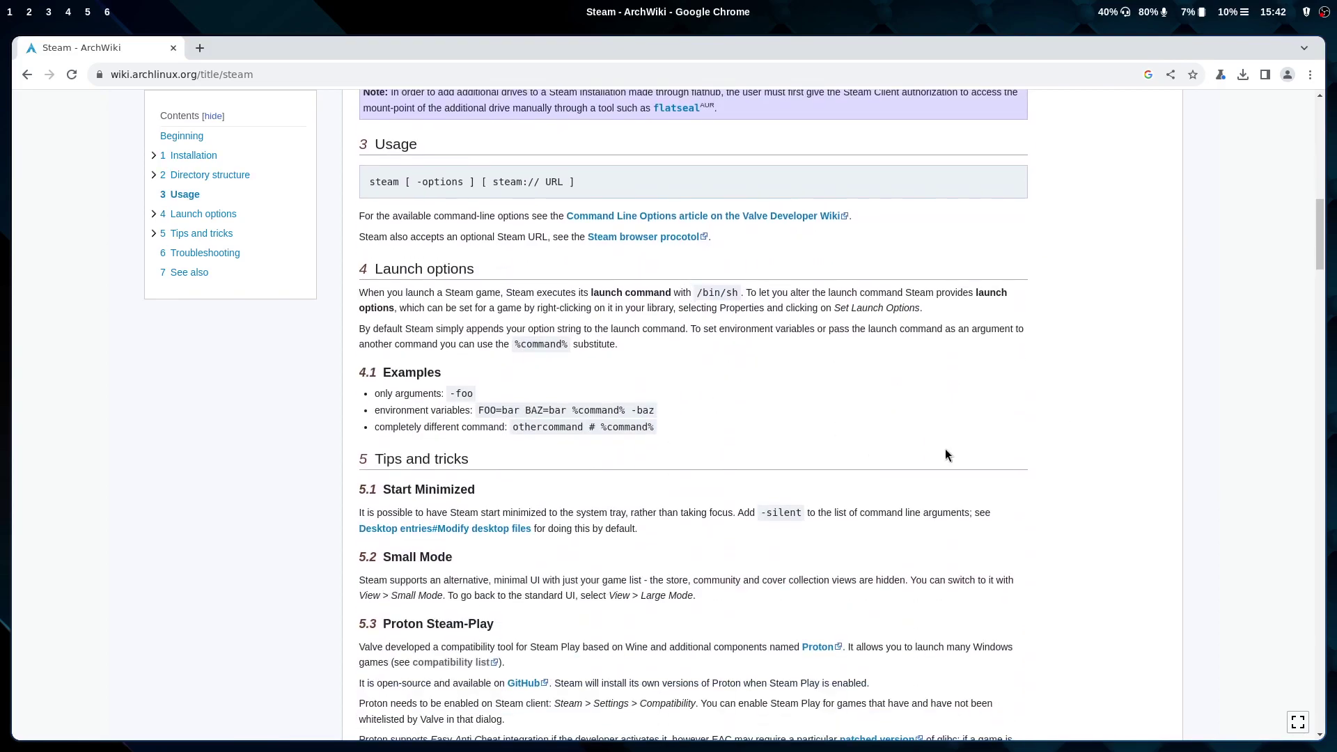
{"action": "scroll", "coordinate": [1037, 450], "scroll_direction": "down", "scroll_amount": 7}
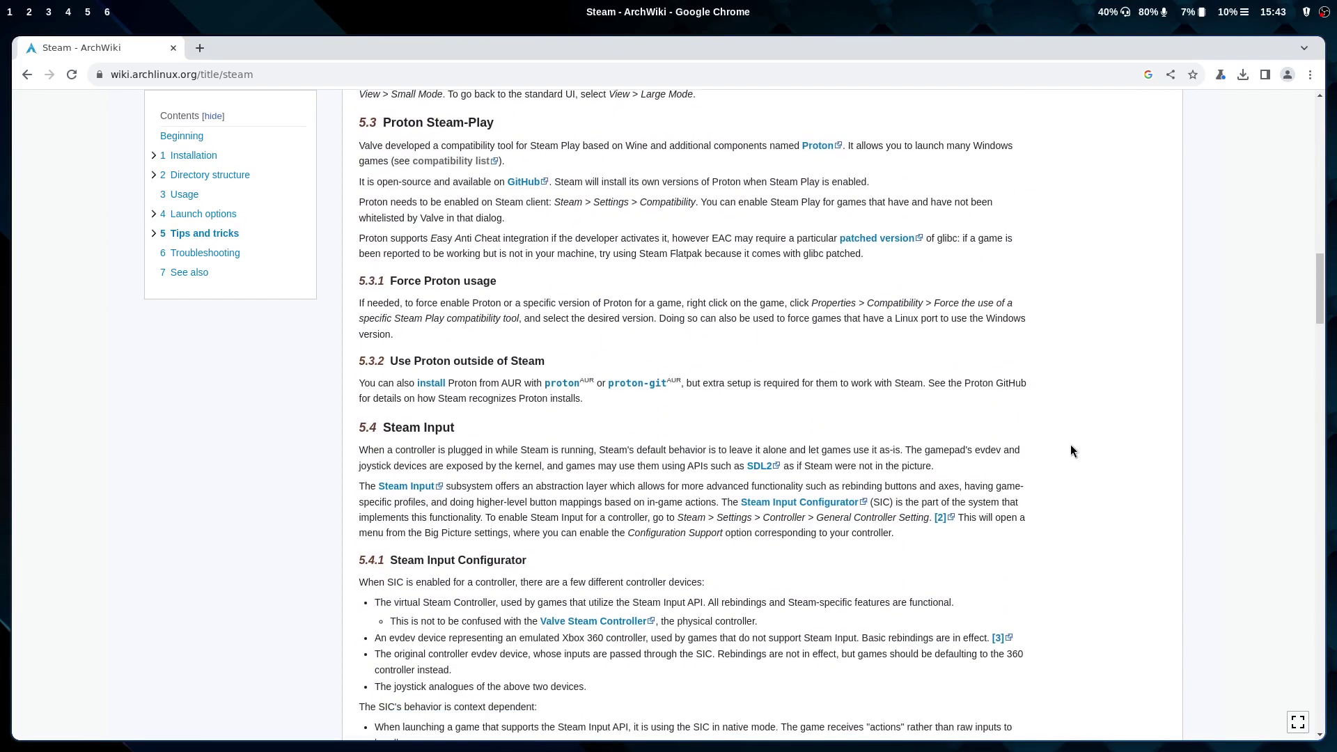
{"action": "scroll", "coordinate": [1071, 451], "scroll_direction": "down", "scroll_amount": 7}
{"action": "scroll", "coordinate": [1071, 450], "scroll_direction": "down", "scroll_amount": 14}
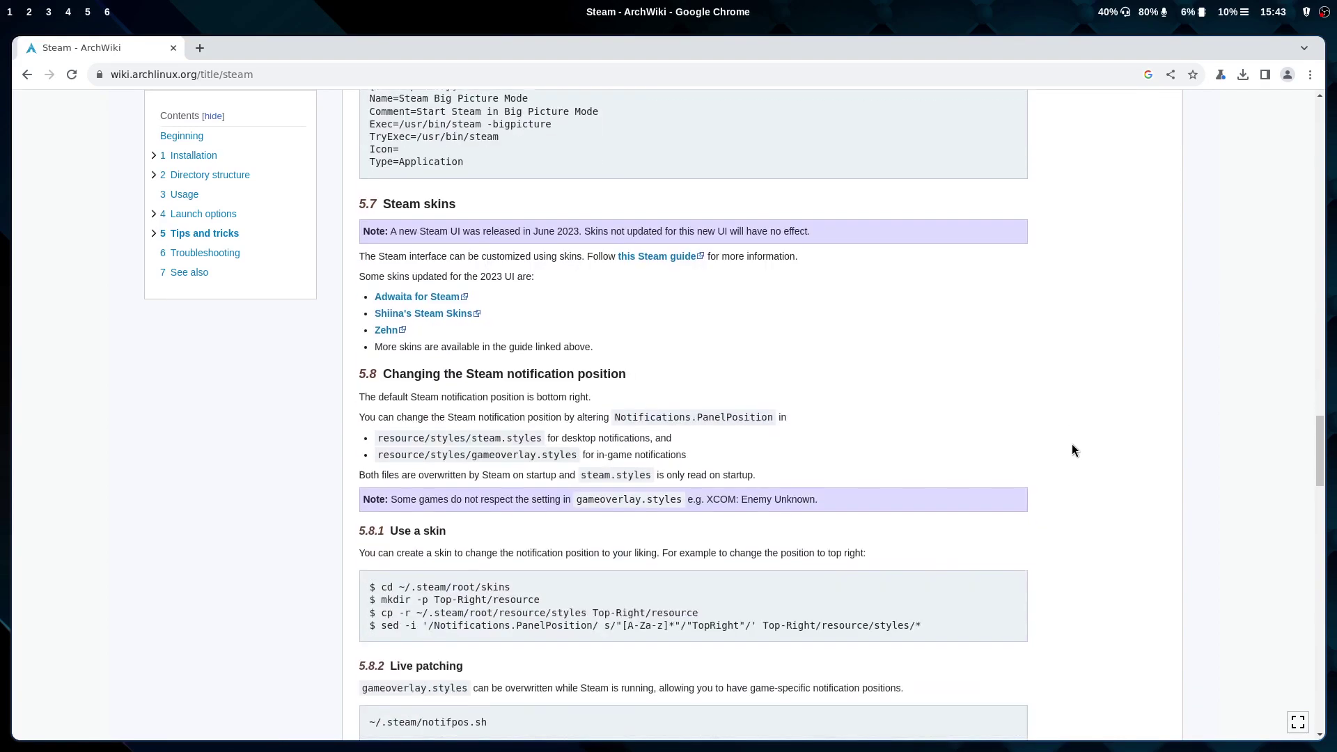
{"action": "scroll", "coordinate": [1073, 445], "scroll_direction": "down", "scroll_amount": 3}
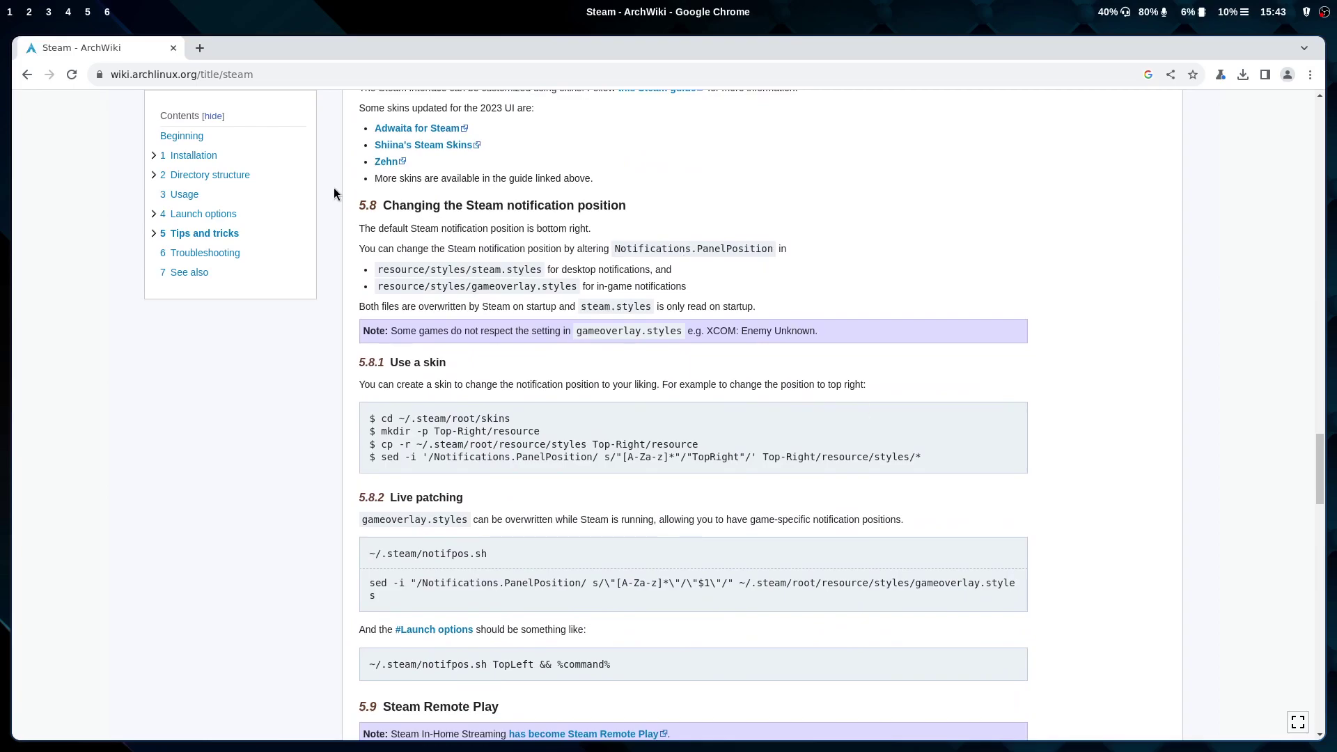
Run 'sudo pacman -Ss flatpak' and highlight the installed flatpak 1:1.15.6-2 line
{"action": "key", "text": "super+2"}
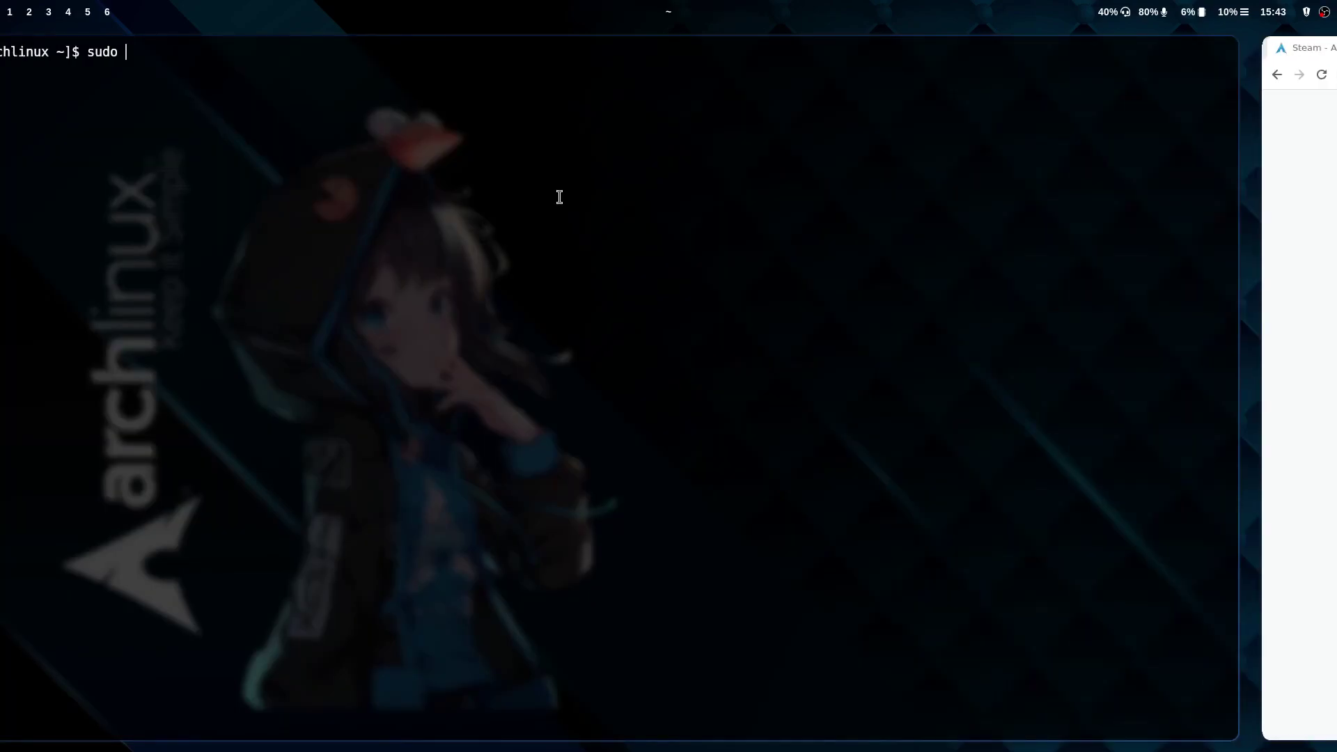
{"action": "type", "text": "pacman -Ss f"}
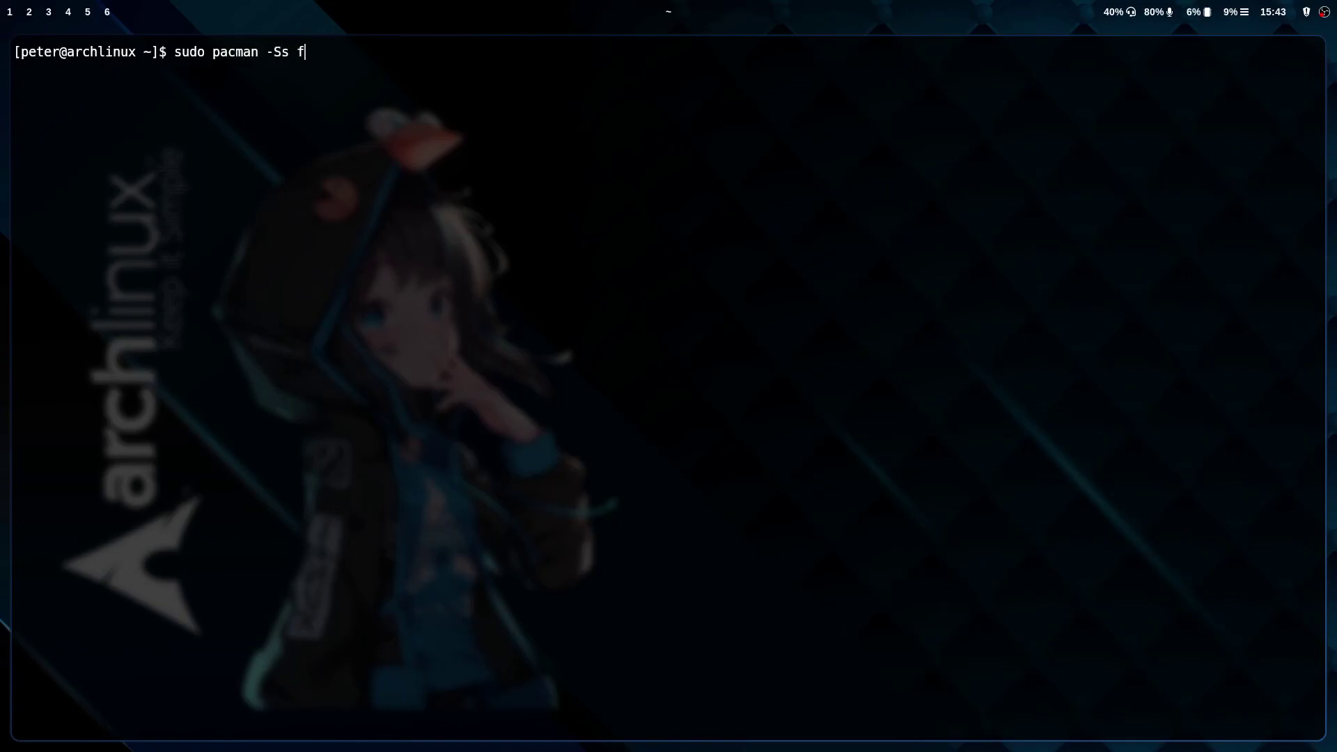
{"action": "type", "text": "latpak"}
{"action": "key", "text": "Return"}
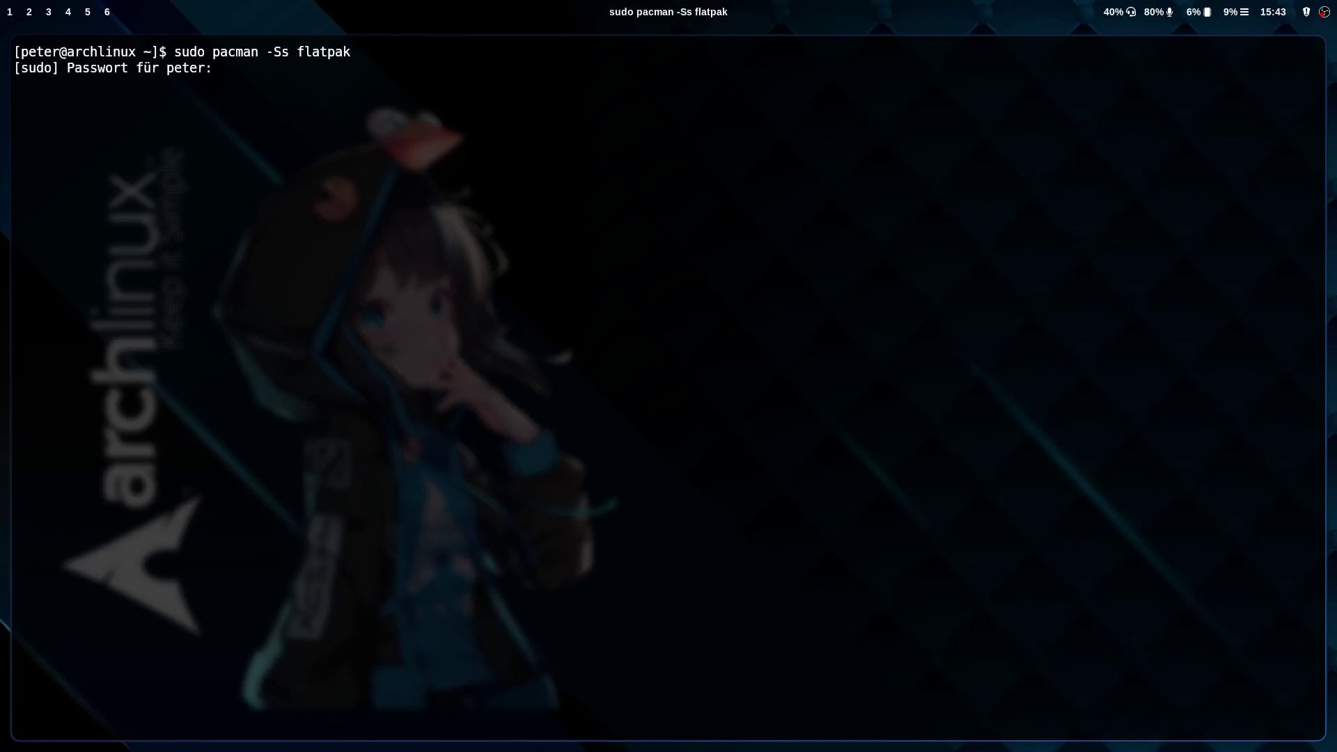
{"action": "key", "text": "Return"}
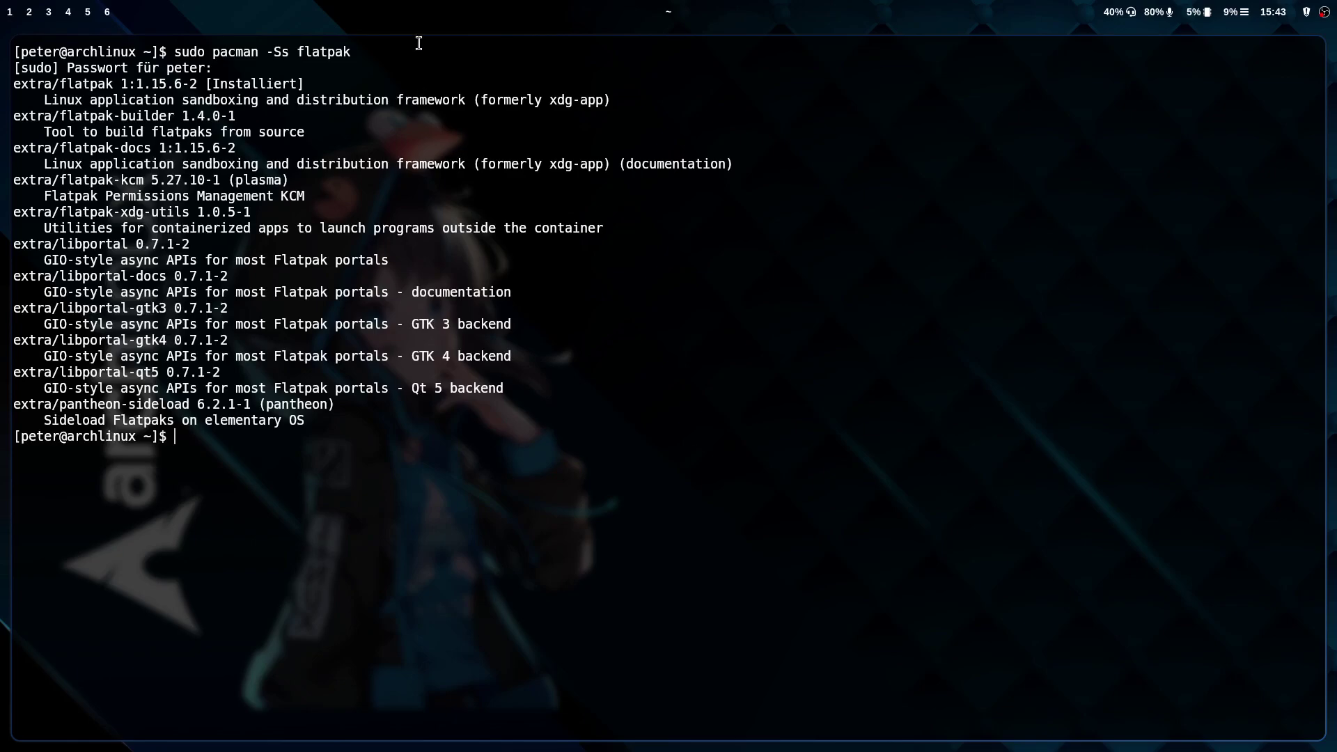
{"action": "left_click_drag", "start_coordinate": [13, 84], "coordinate": [338, 84]}
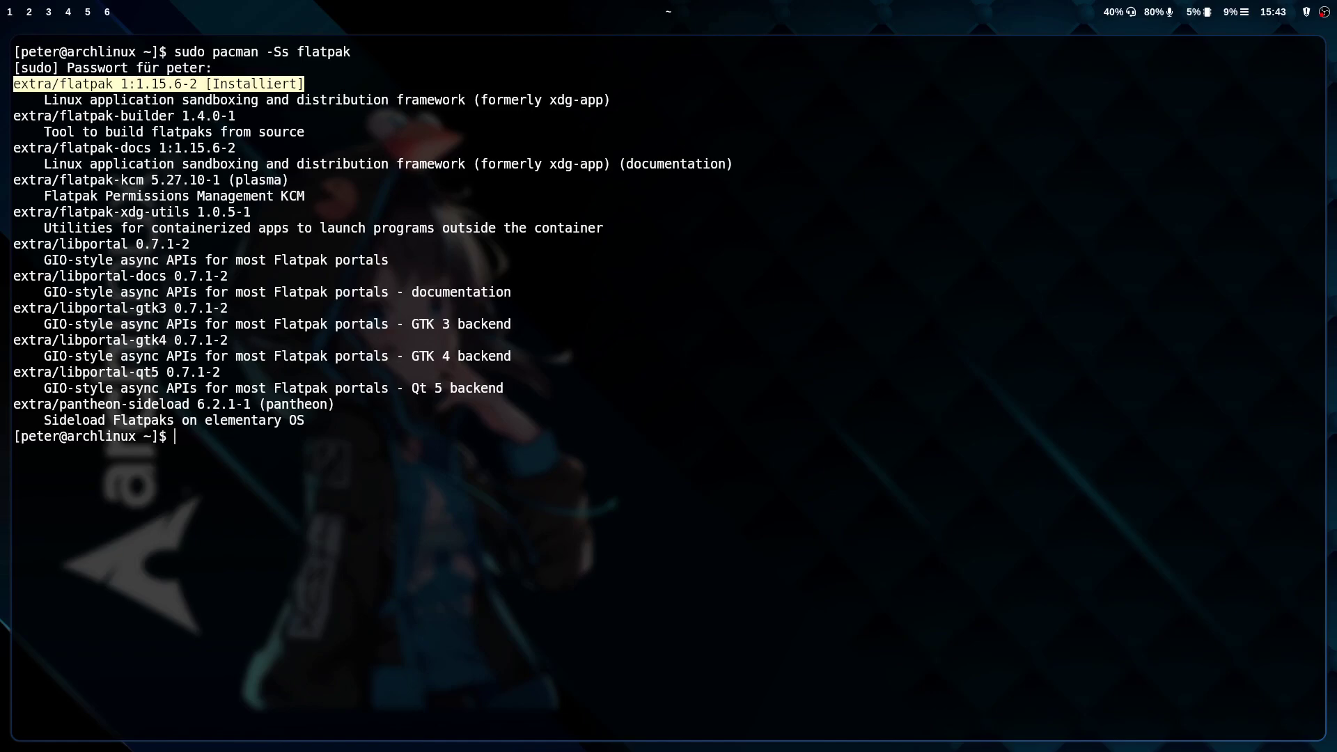
{"action": "key", "text": "super+2"}
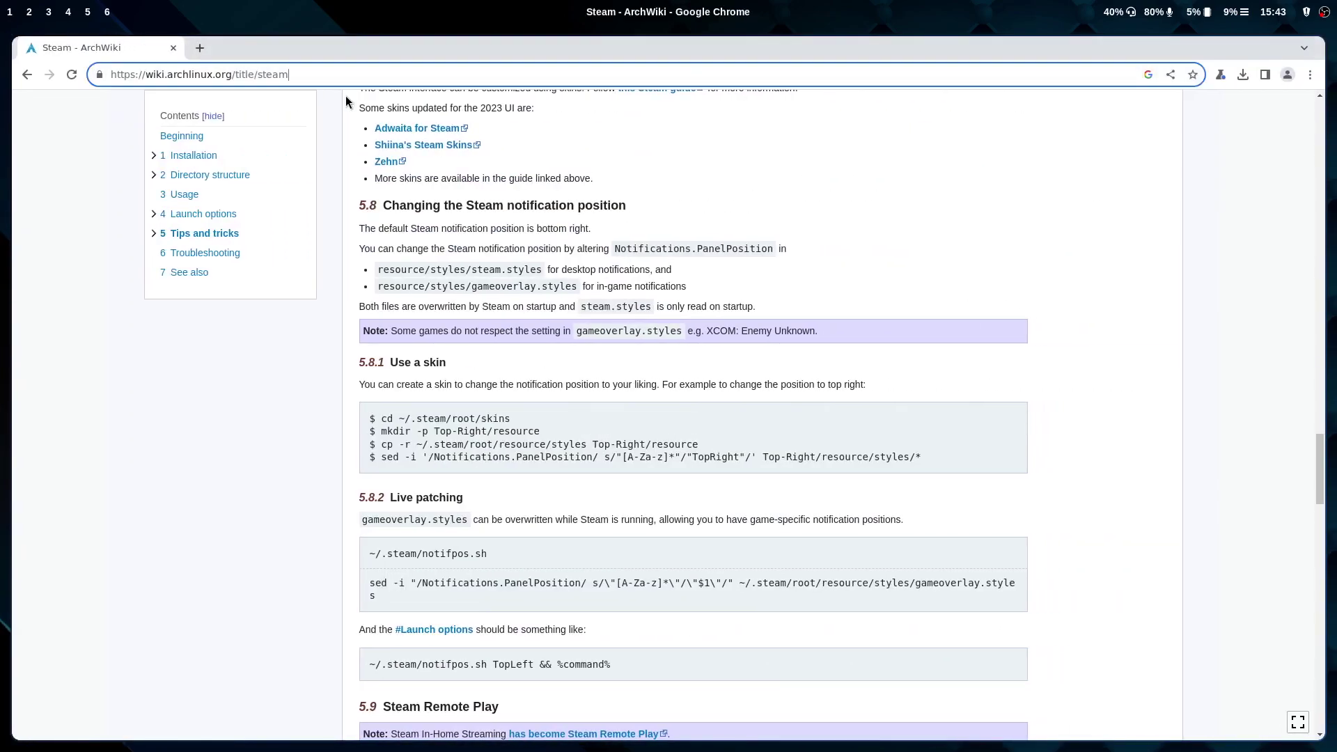
Search the web for flathub and open the Flathub website
{"action": "left_click", "coordinate": [319, 80]}
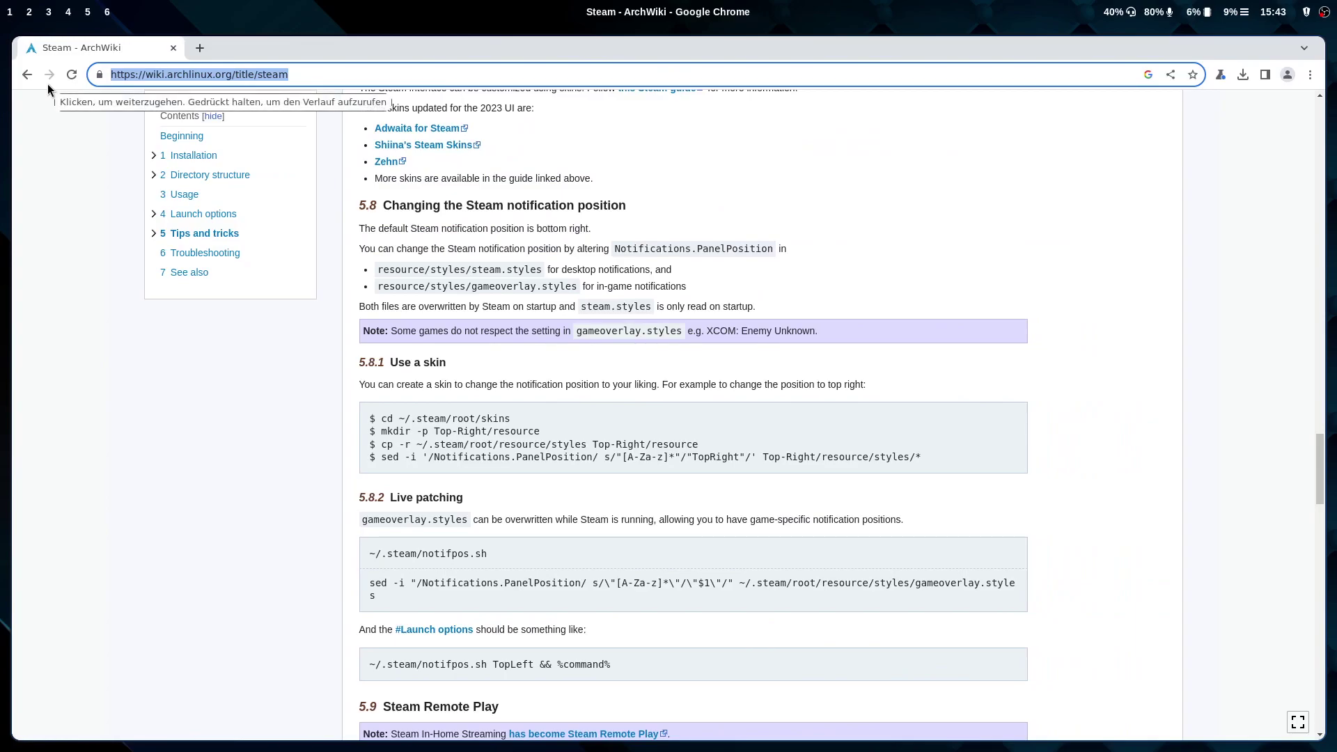
{"action": "type", "text": "flathub"}
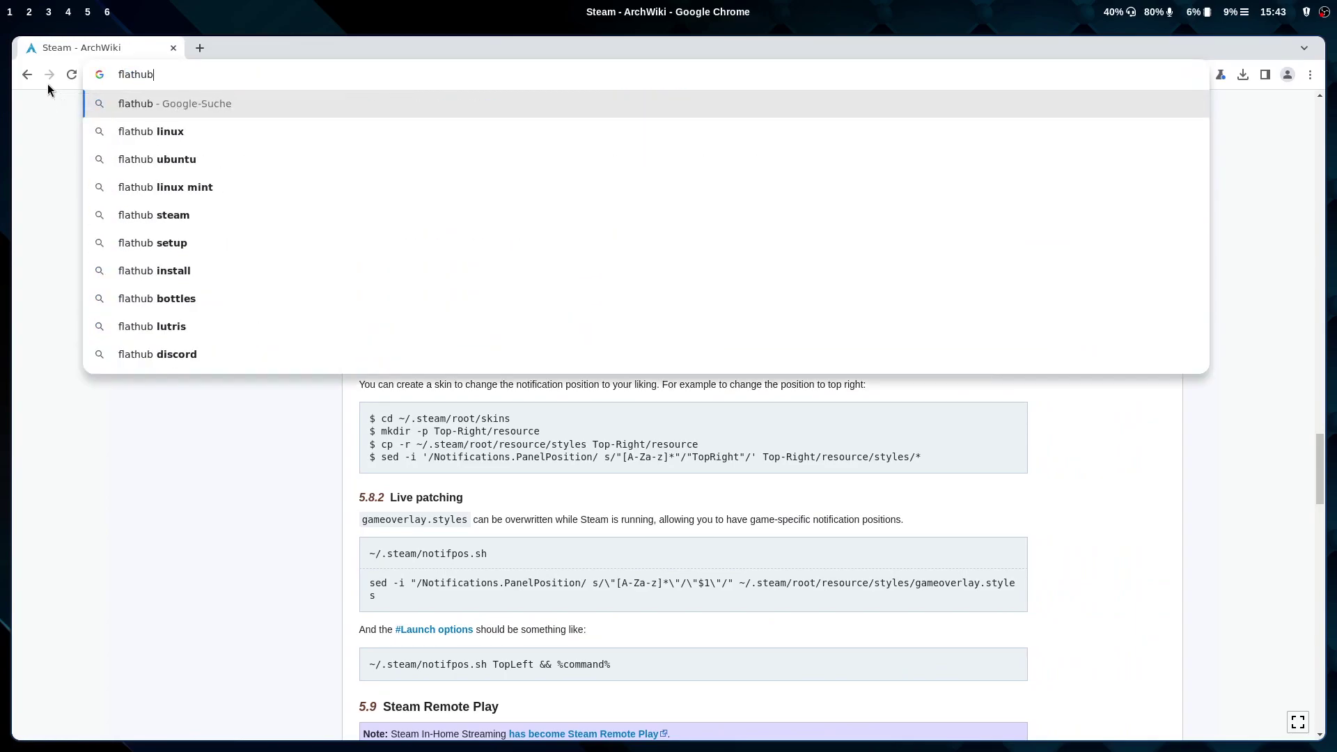
{"action": "key", "text": "Return"}
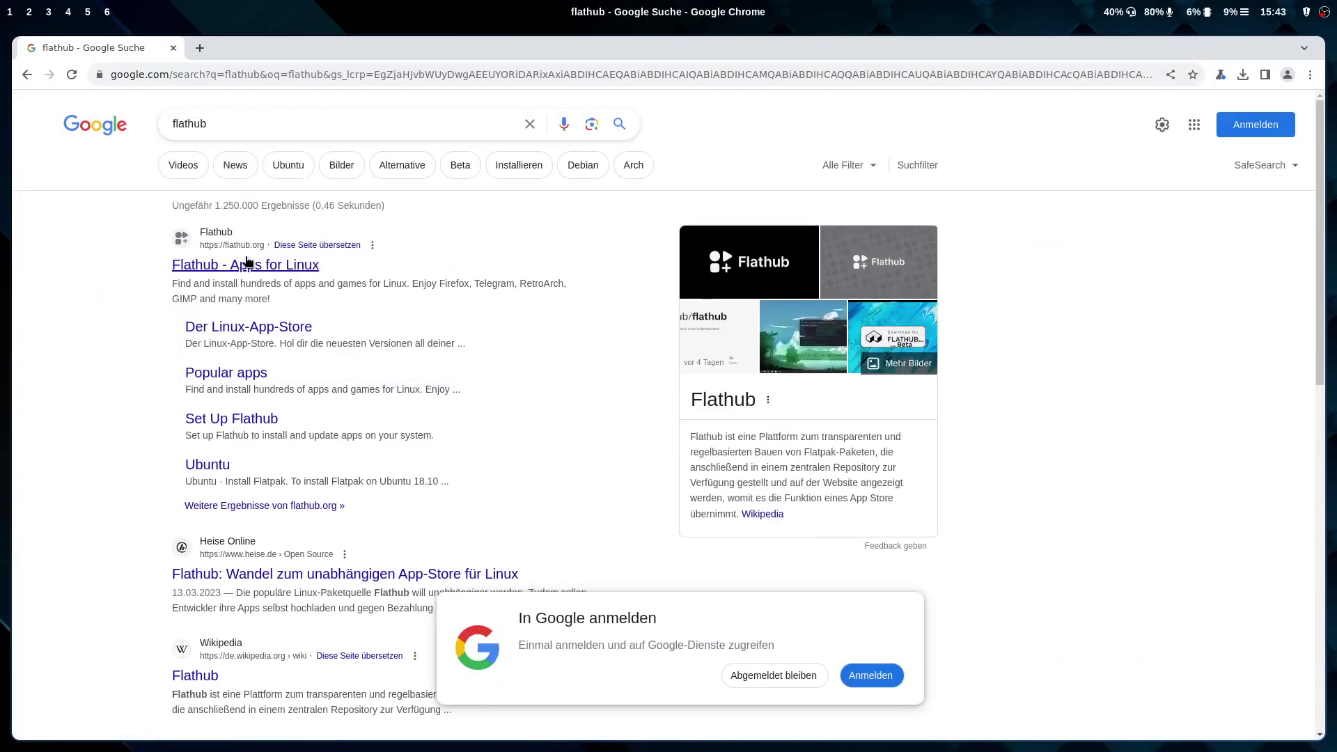
{"action": "left_click", "coordinate": [241, 260]}
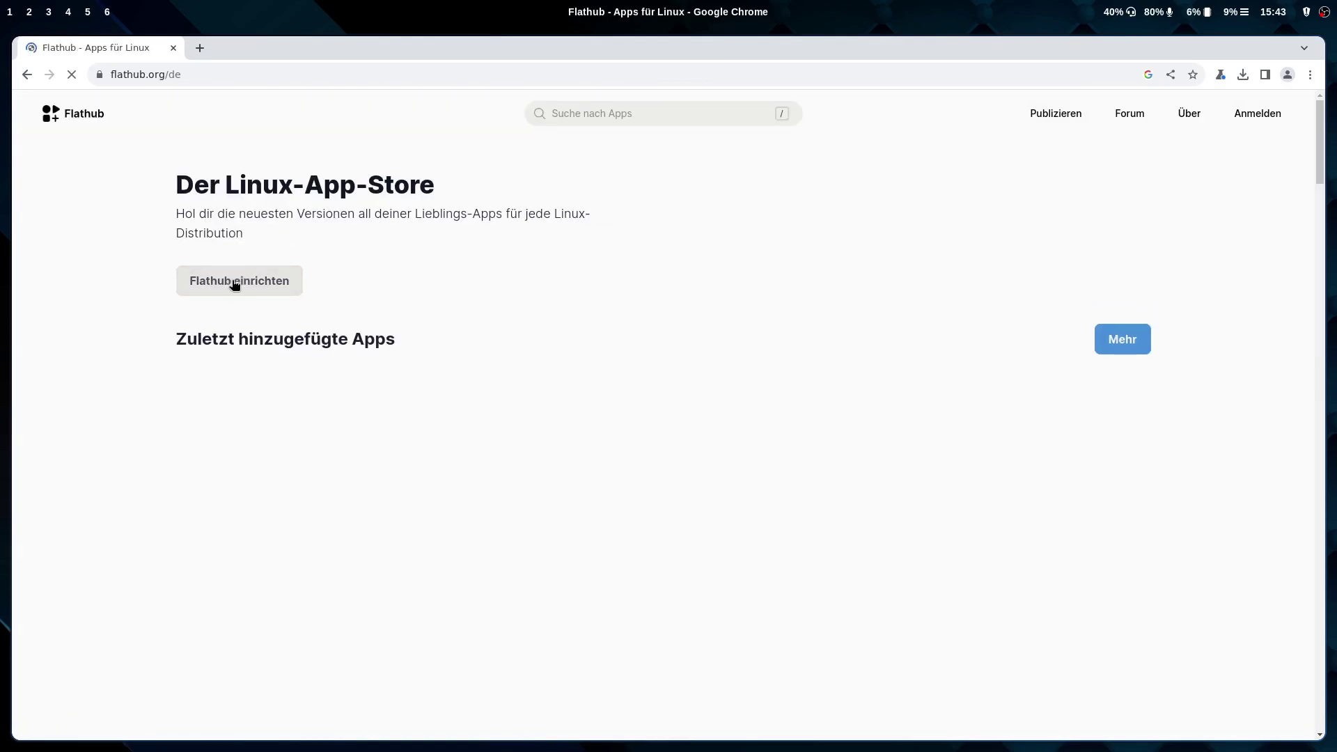
Open Flathub's setup guide and choose the Arch Linux instructions
{"action": "left_click", "coordinate": [235, 282]}
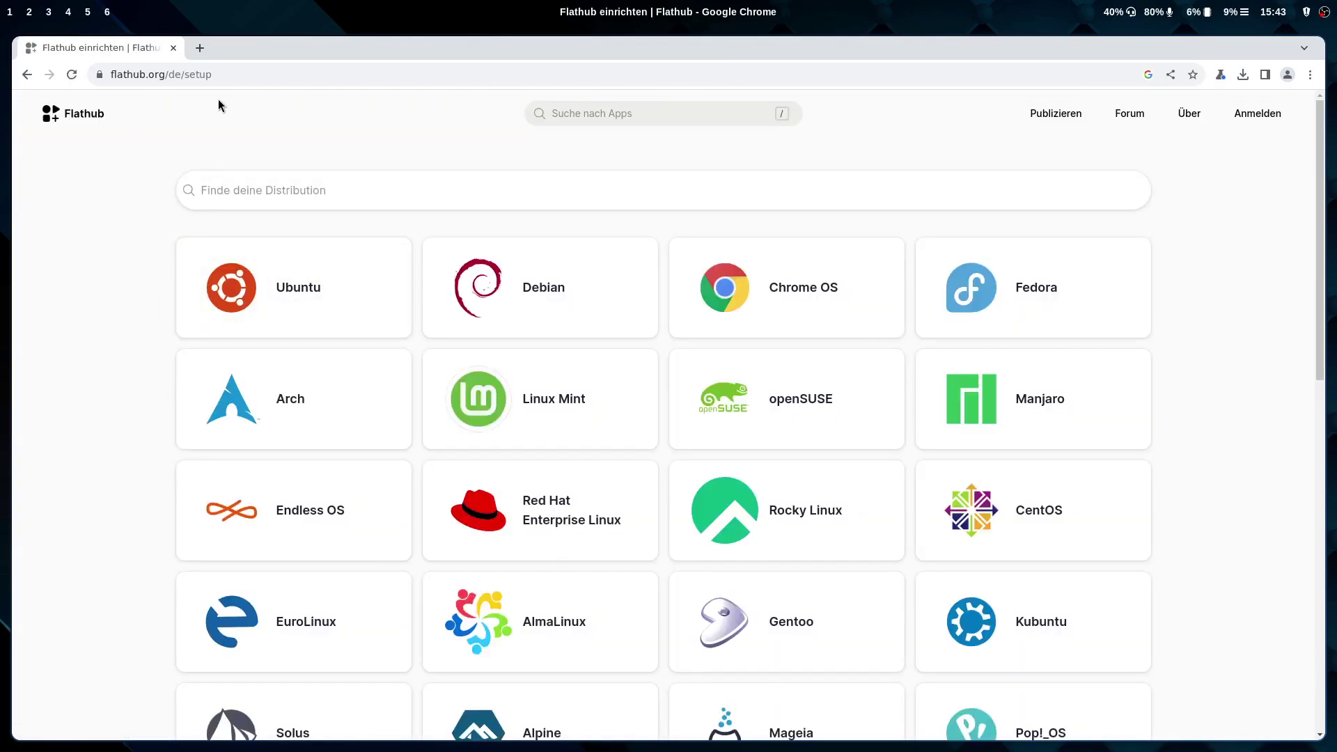
{"action": "scroll", "coordinate": [436, 404], "scroll_direction": "down", "scroll_amount": 3}
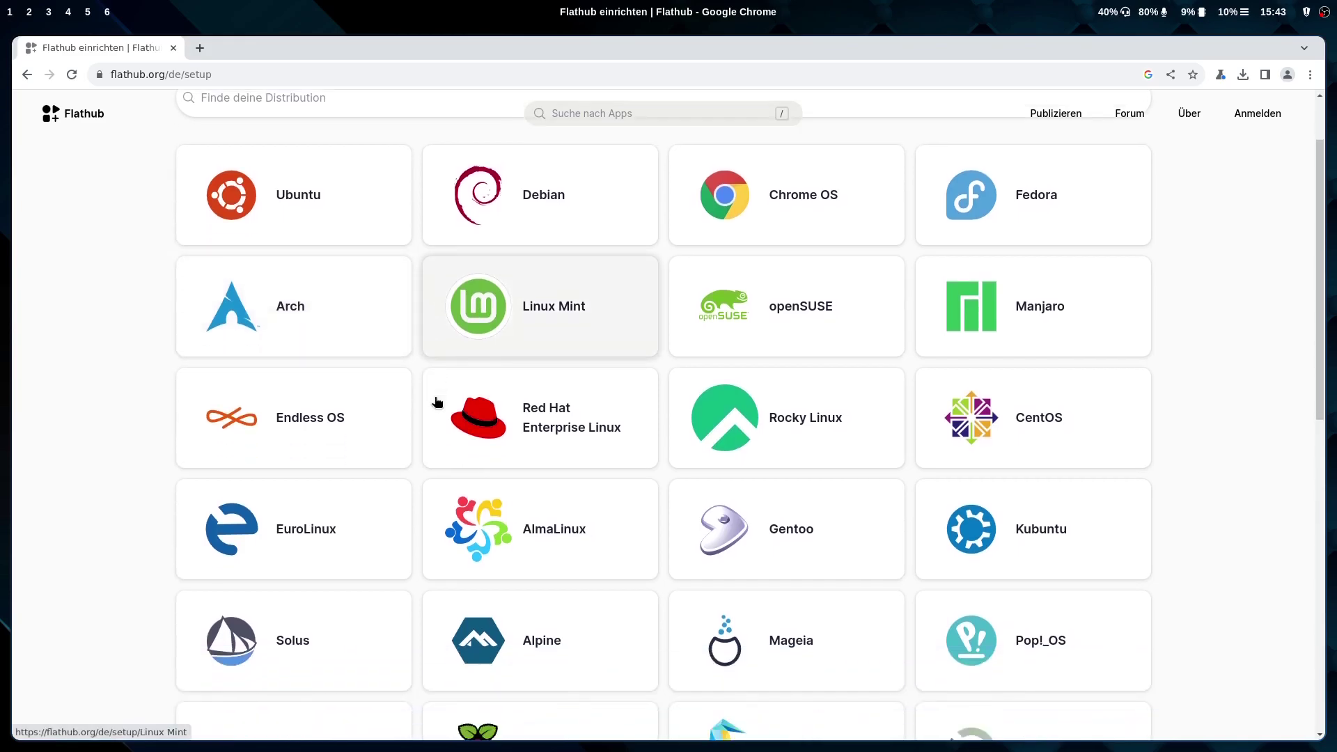
{"action": "scroll", "coordinate": [441, 406], "scroll_direction": "down", "scroll_amount": 7}
{"action": "scroll", "coordinate": [442, 408], "scroll_direction": "up", "scroll_amount": 10}
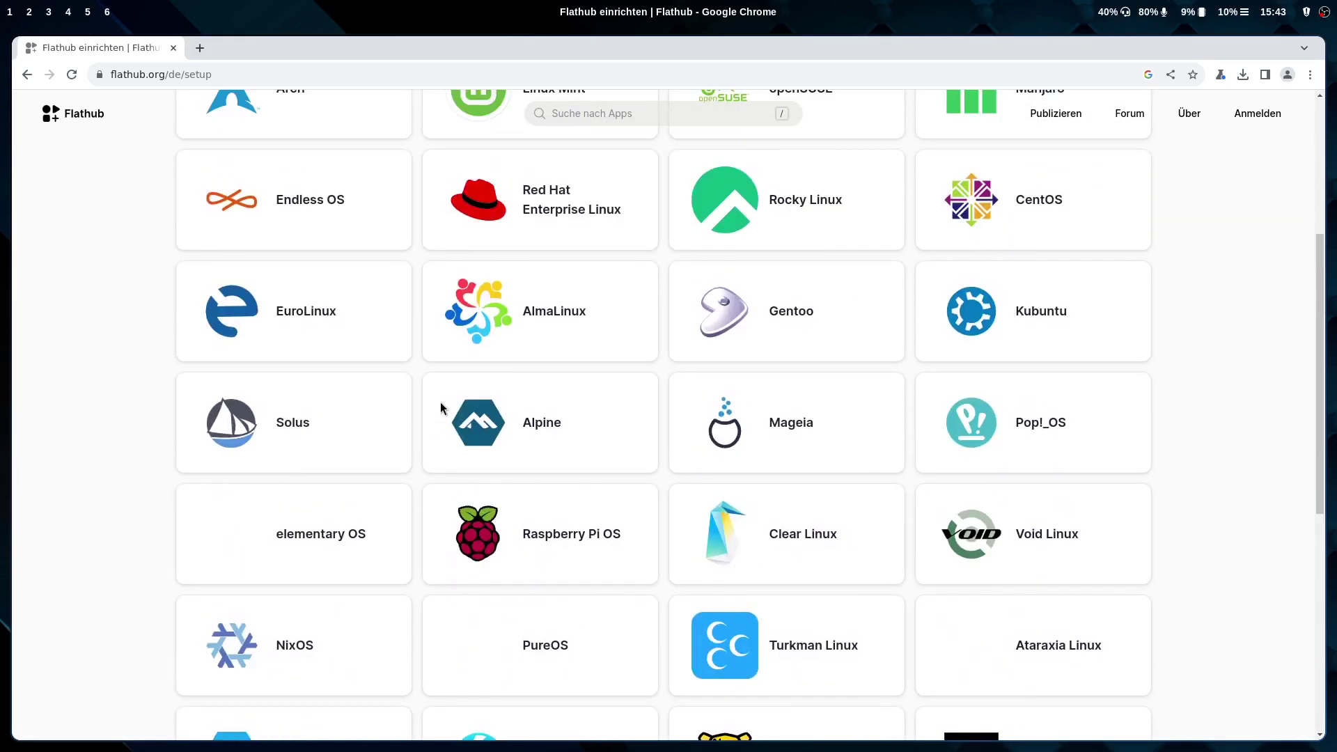
{"action": "left_click", "coordinate": [347, 334]}
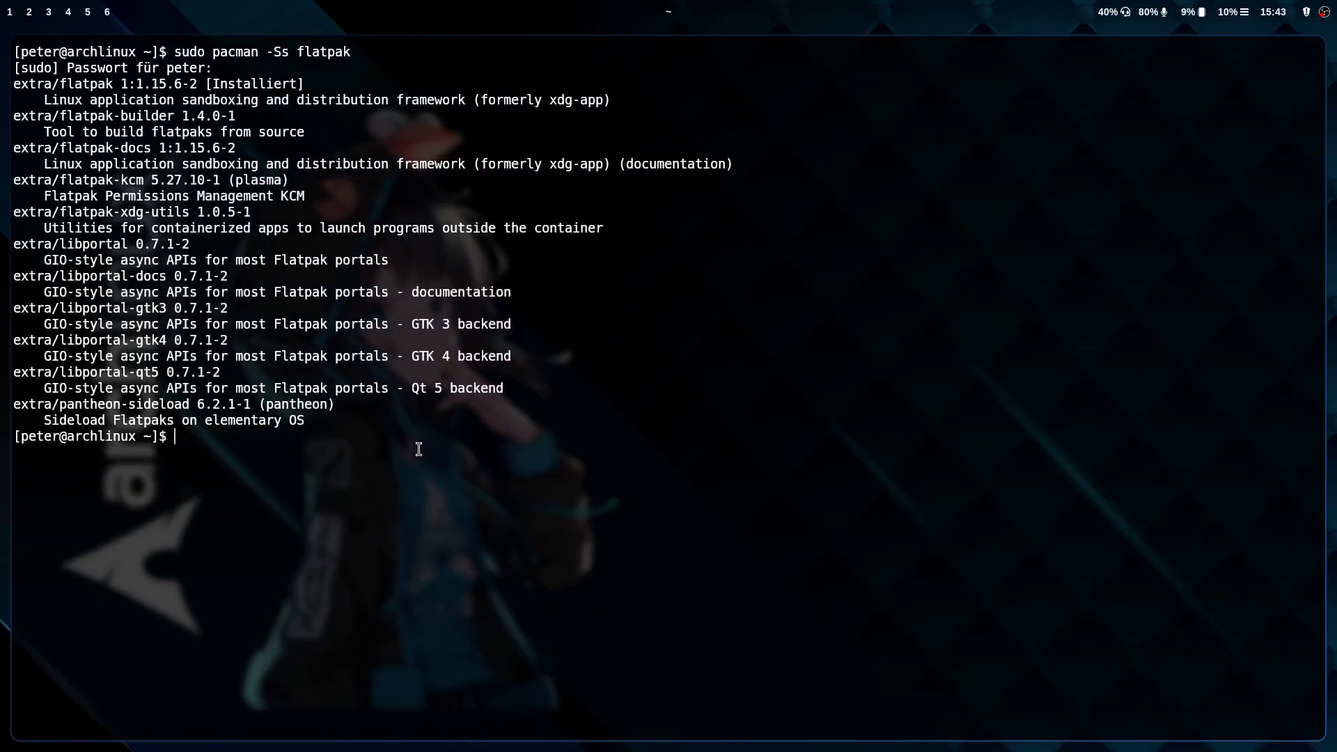
Clear the terminal and run 'sudo flatpak search lutris', listing Lutris 0.5.16
{"action": "type", "text": "clear"}
{"action": "key", "text": "Return"}
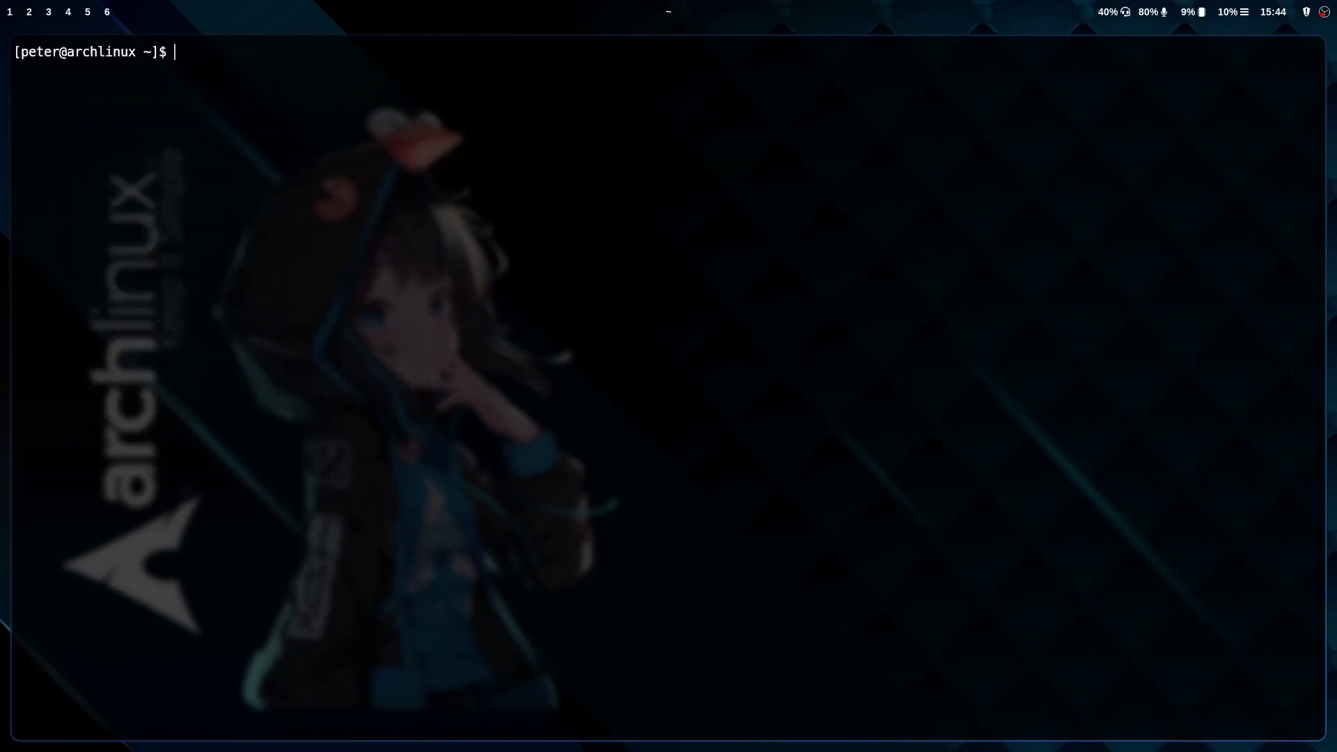
{"action": "type", "text": "sudo flatpak search luir"}
{"action": "key", "text": "BackSpace"}
{"action": "key", "text": "BackSpace"}
{"action": "type", "text": "tri"}
{"action": "type", "text": "s"}
{"action": "key", "text": "Return"}
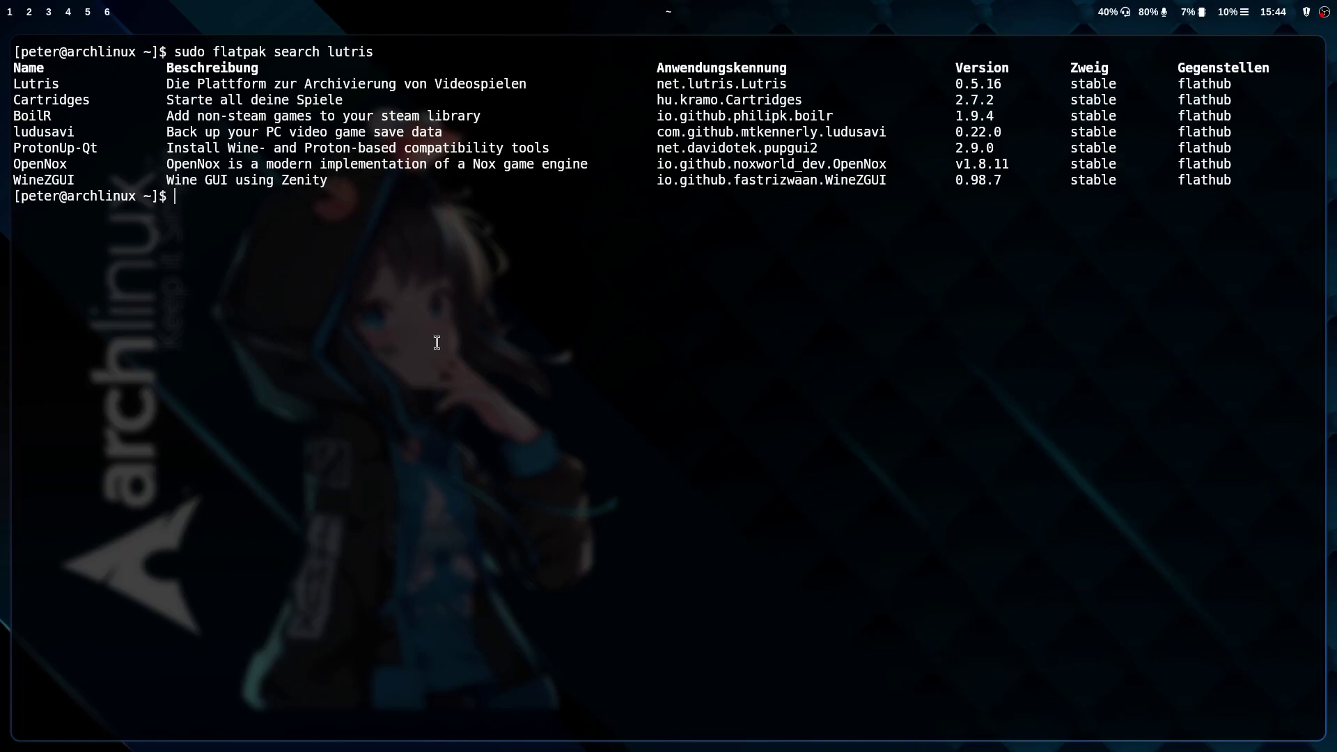
Search Flatpak for heroic and highlight the Heroic Games Launcher name
{"action": "key", "text": "Up"}
{"action": "key", "text": "BackSpace"}
{"action": "key", "text": "BackSpace"}
{"action": "key", "text": "BackSpace"}
{"action": "key", "text": "BackSpace"}
{"action": "key", "text": "BackSpace"}
{"action": "key", "text": "BackSpace"}
{"action": "type", "text": "heroic"}
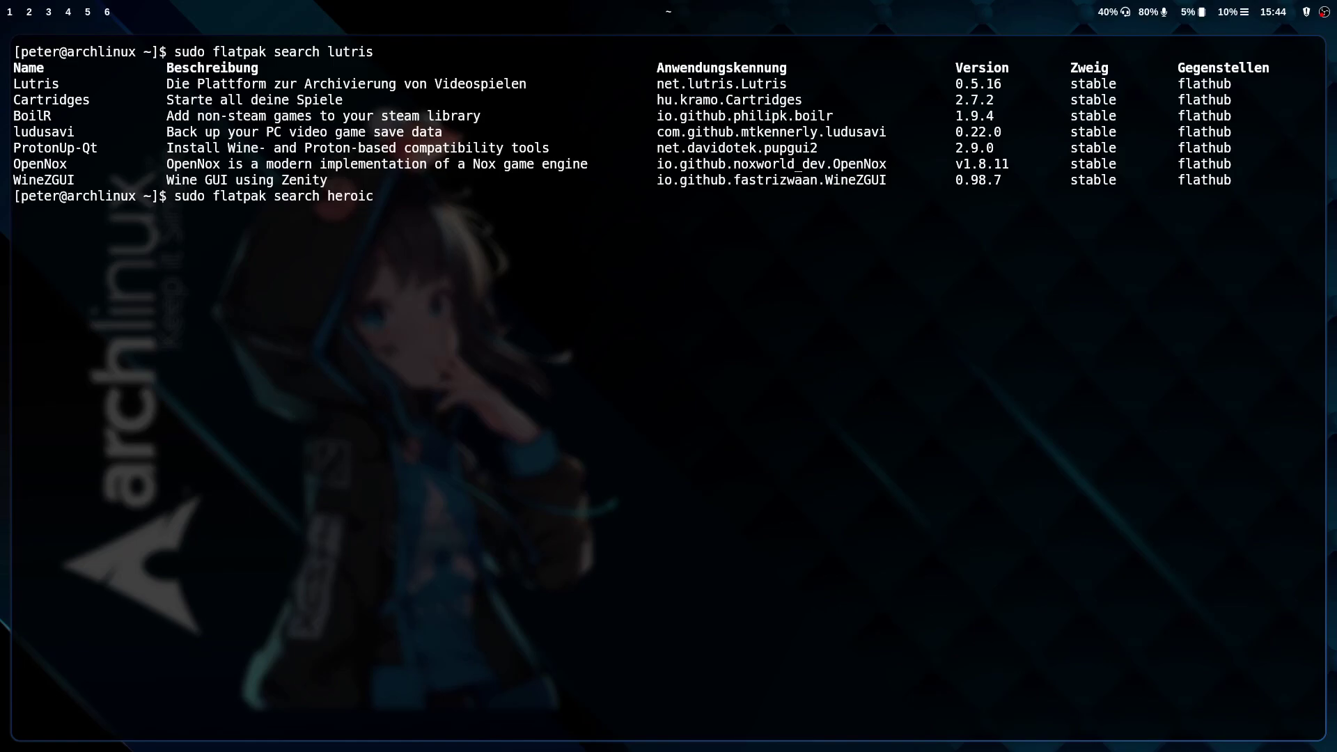
{"action": "key", "text": "Return"}
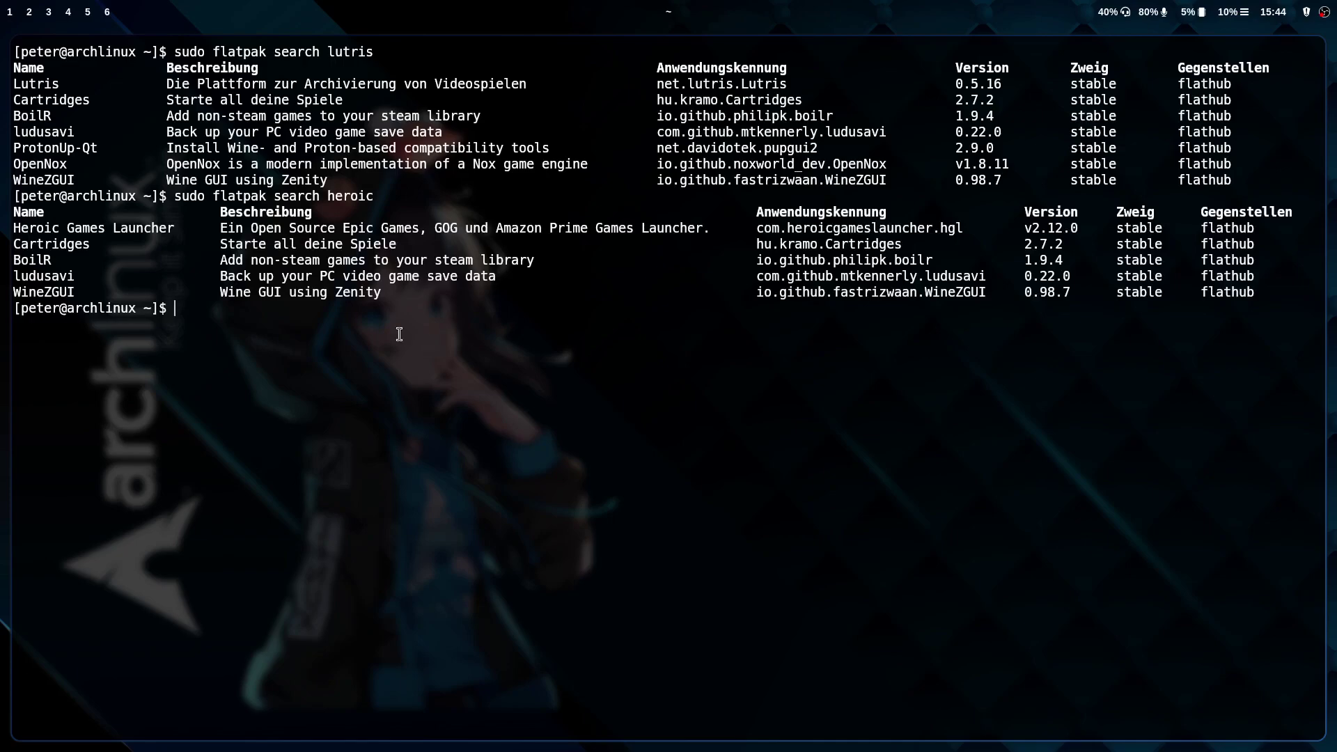
{"action": "left_click_drag", "start_coordinate": [15, 228], "coordinate": [188, 228]}
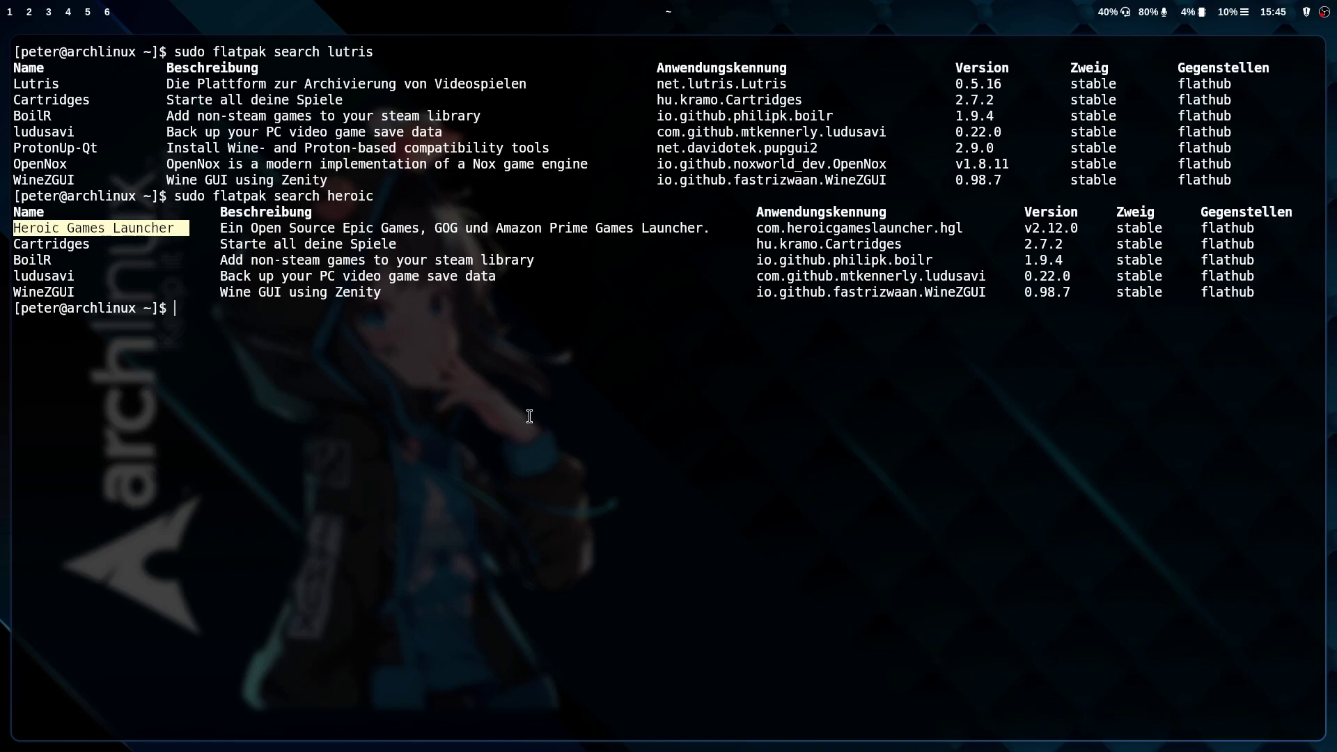
Search the web for ProtonDB and open the ProtonDB website
{"action": "key", "text": "super+2"}
{"action": "left_click", "coordinate": [263, 74]}
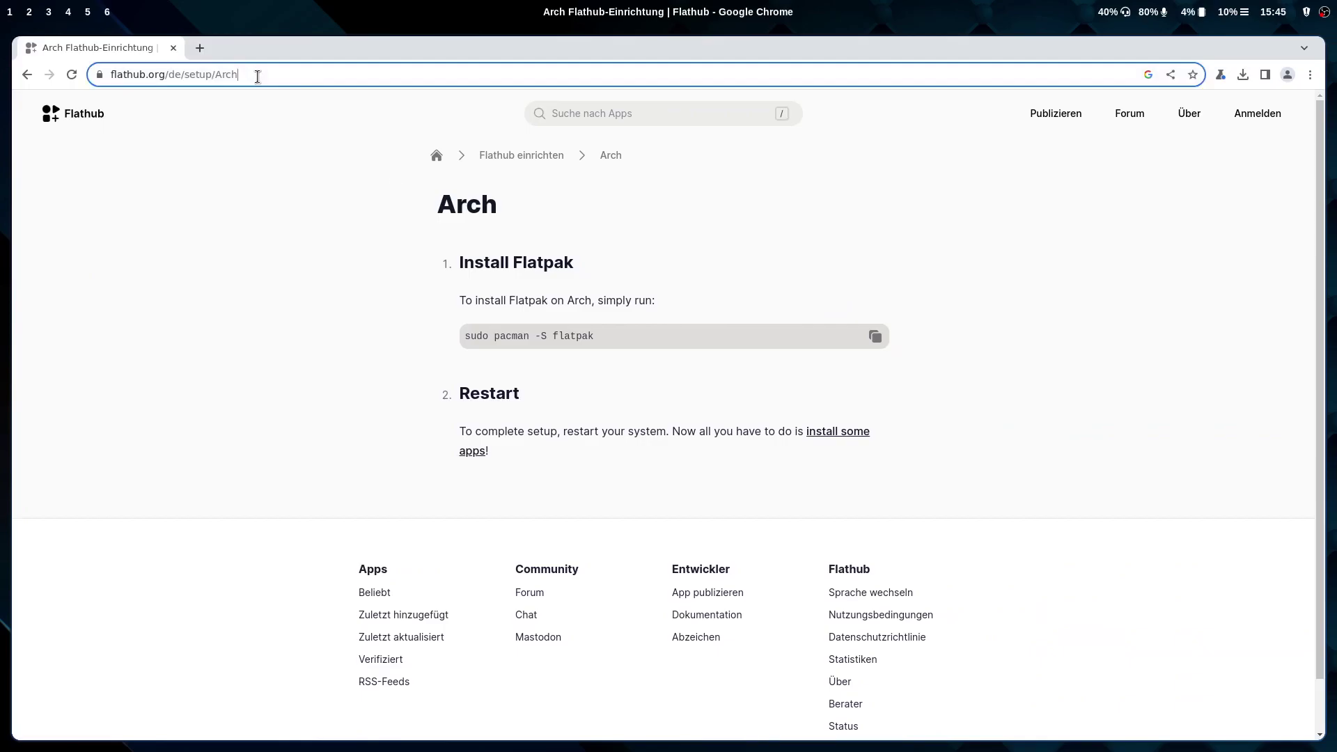
{"action": "type", "text": "prot"}
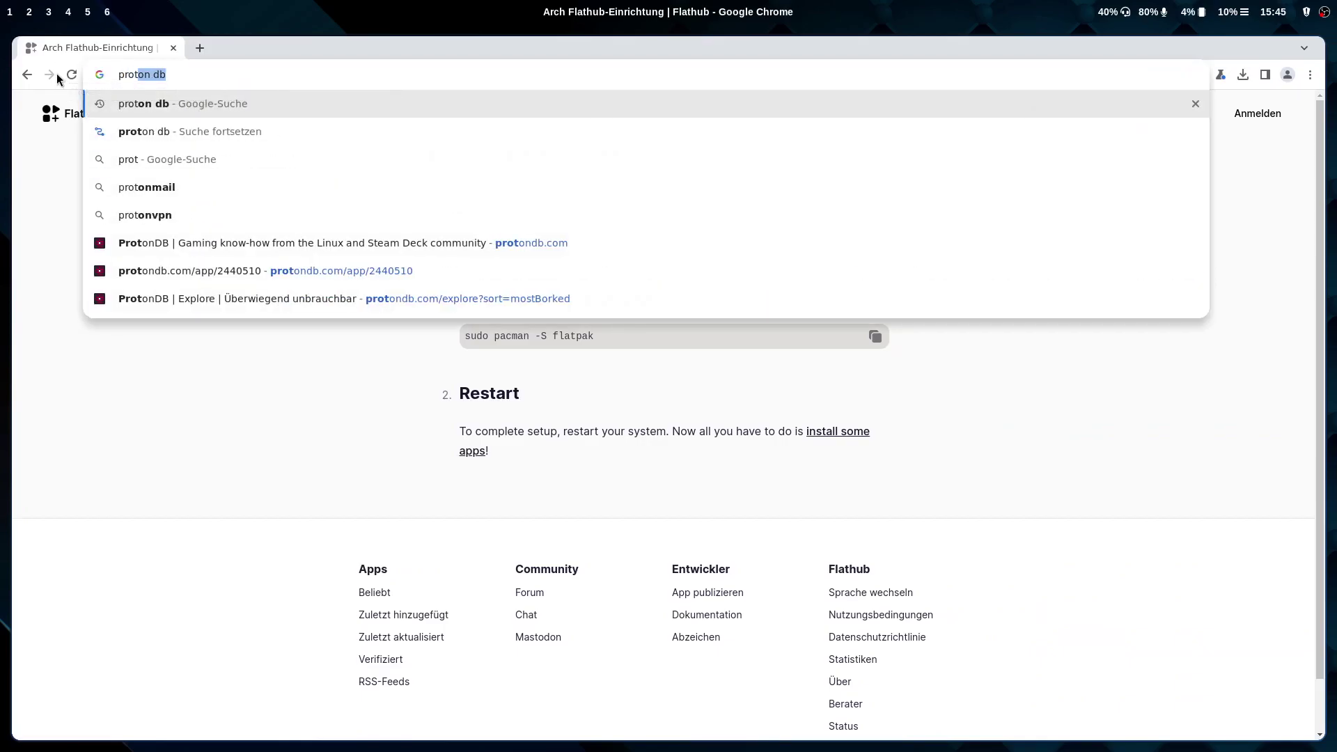
{"action": "key", "text": "Return"}
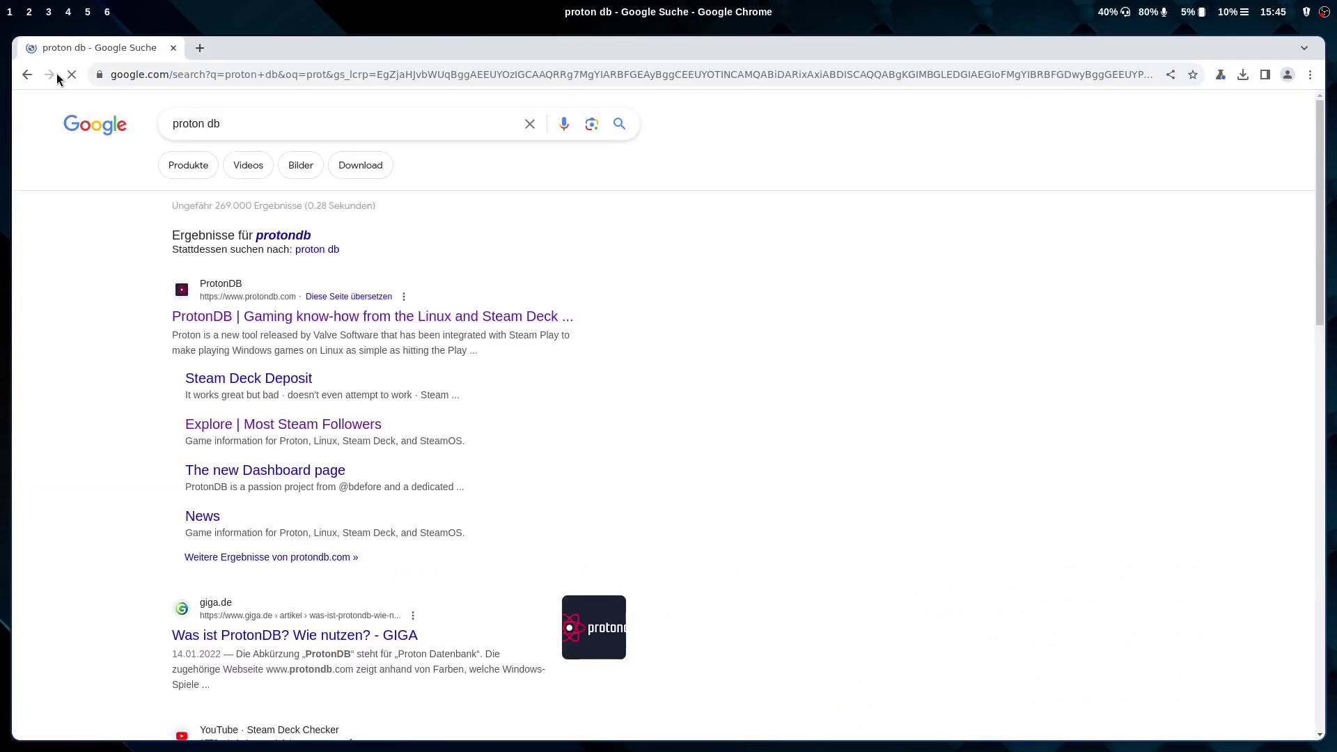
{"action": "left_click", "coordinate": [255, 324]}
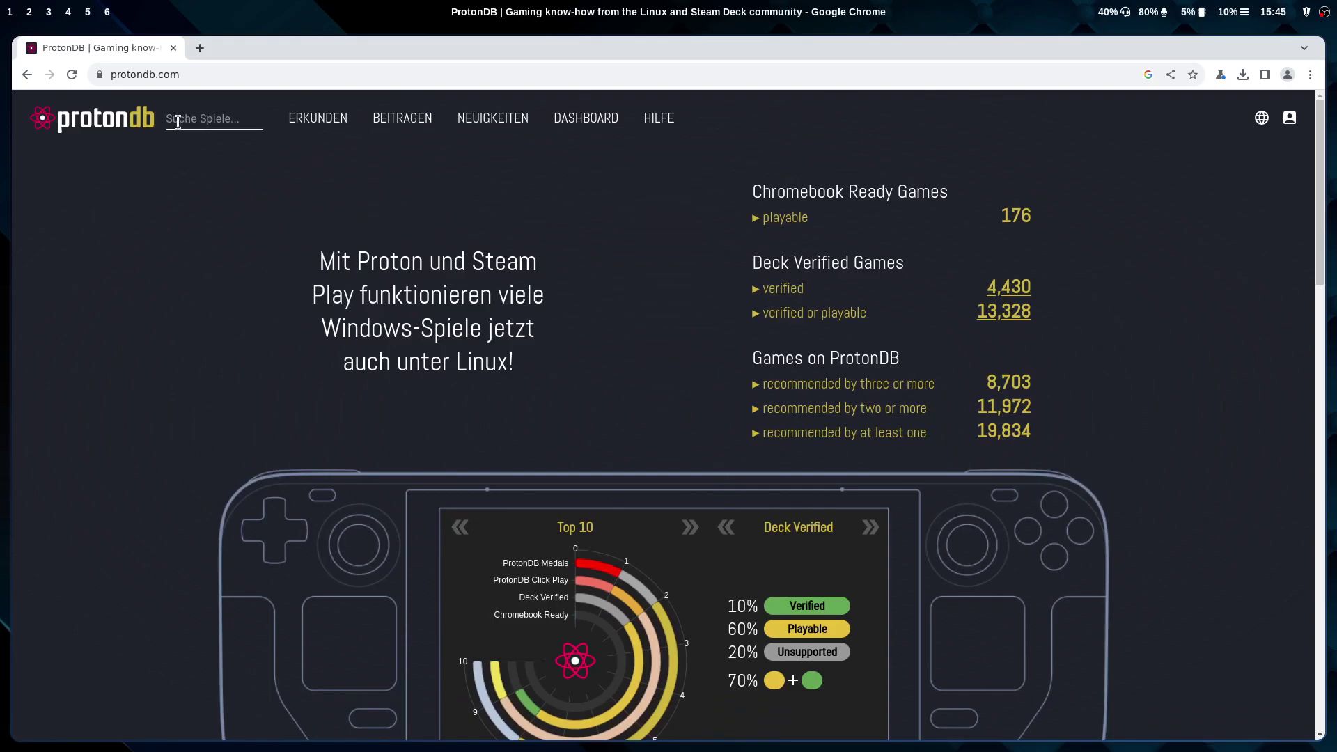
Search ProtonDB for Counter-Strike and open the Counter-Strike 2 reports
{"action": "left_click", "coordinate": [175, 121]}
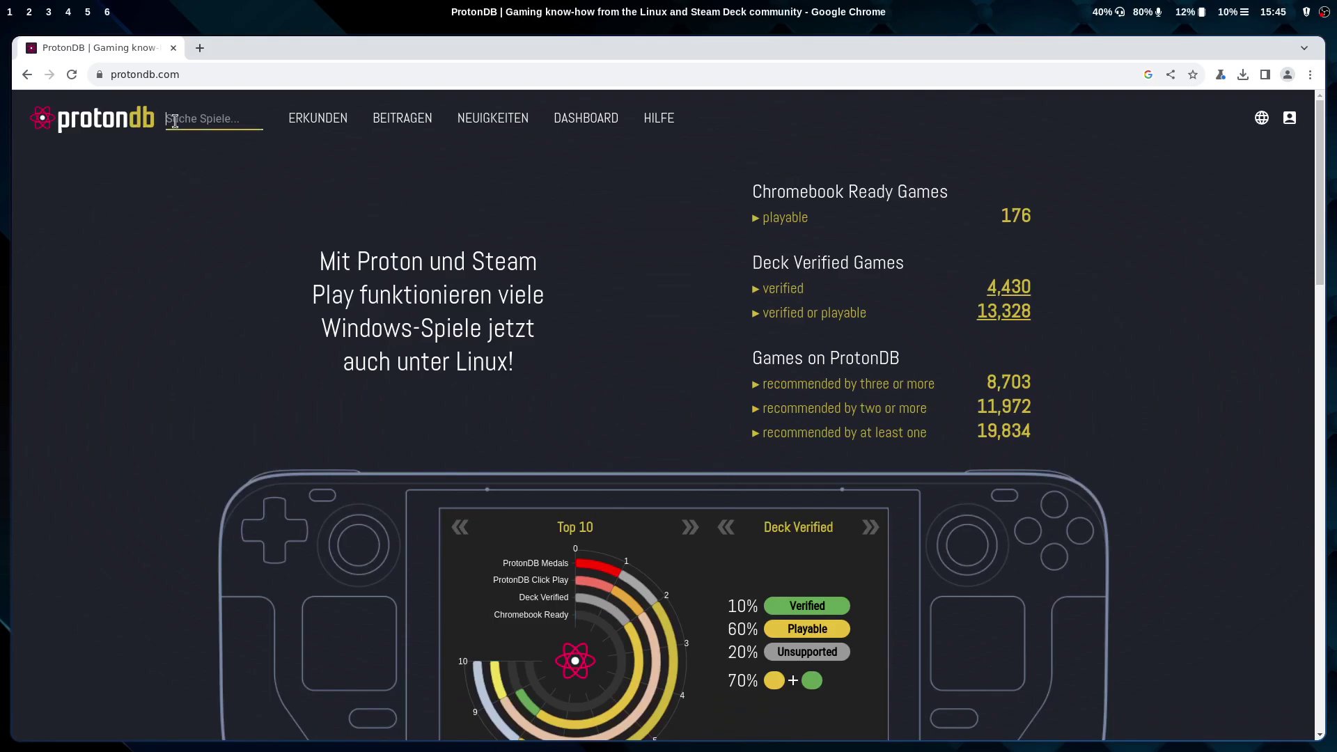
{"action": "type", "text": "Counterstrik"}
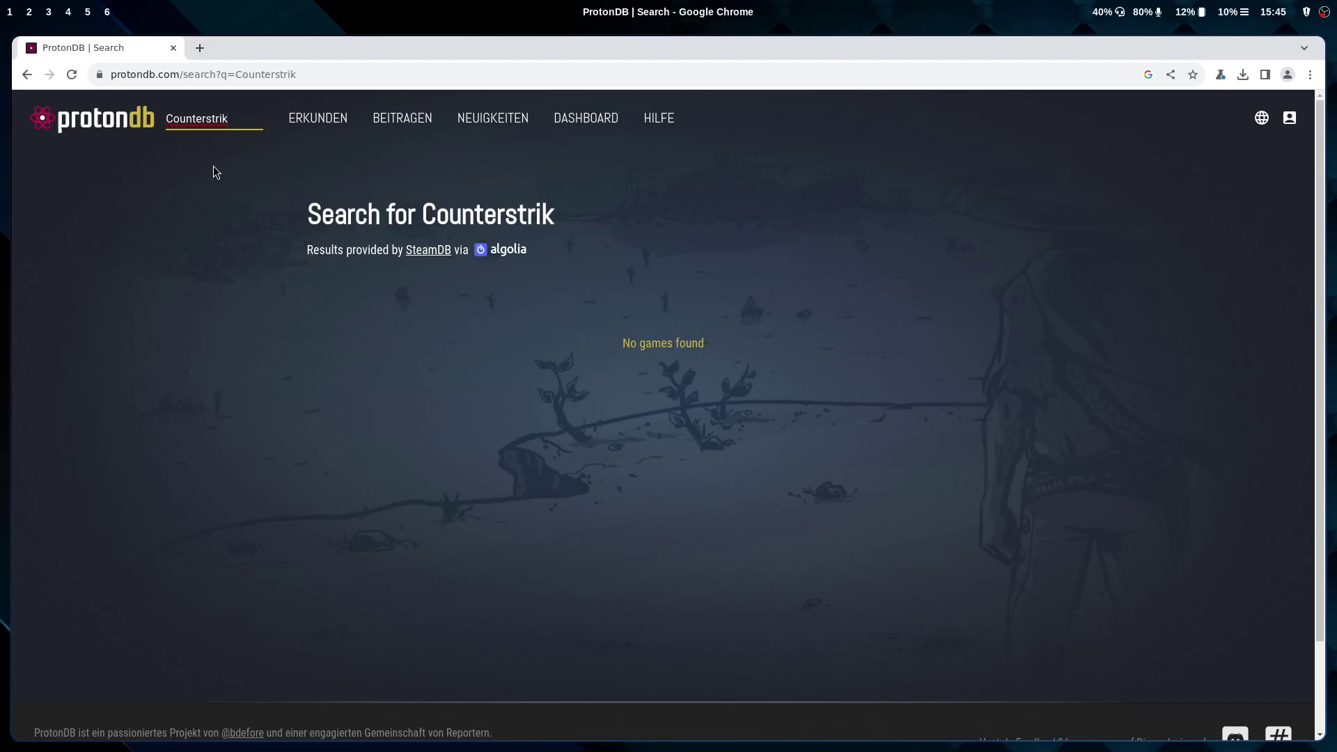
{"action": "type", "text": "e"}
{"action": "key", "text": "Left"}
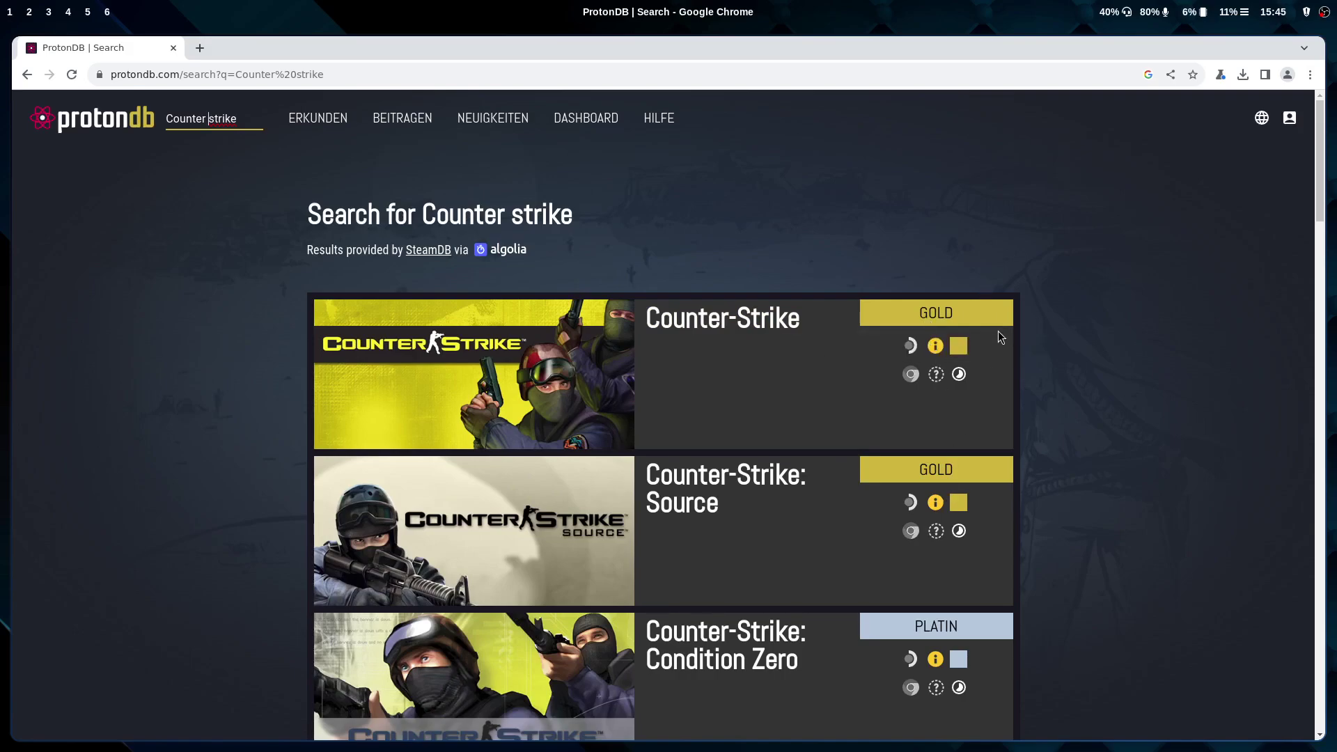
{"action": "scroll", "coordinate": [998, 332], "scroll_direction": "down", "scroll_amount": 3}
{"action": "scroll", "coordinate": [992, 319], "scroll_direction": "down", "scroll_amount": 3}
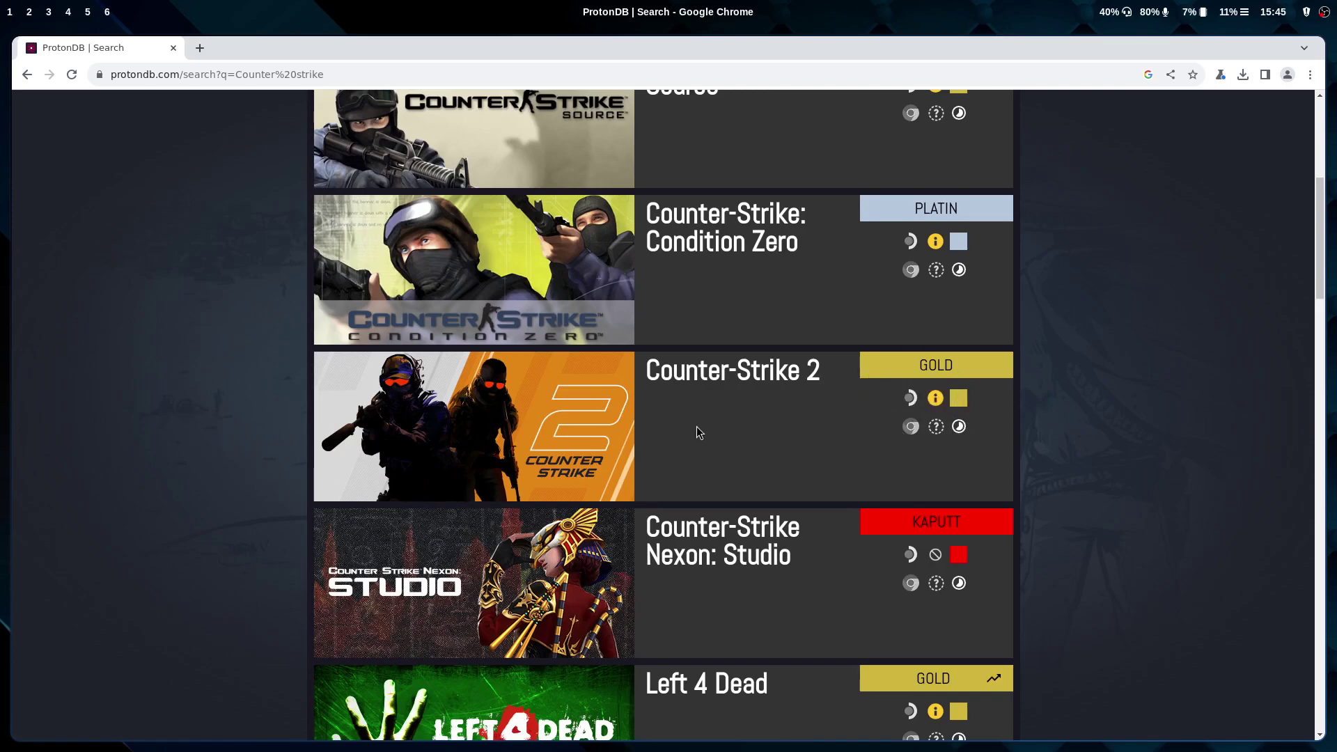
{"action": "left_click", "coordinate": [571, 432]}
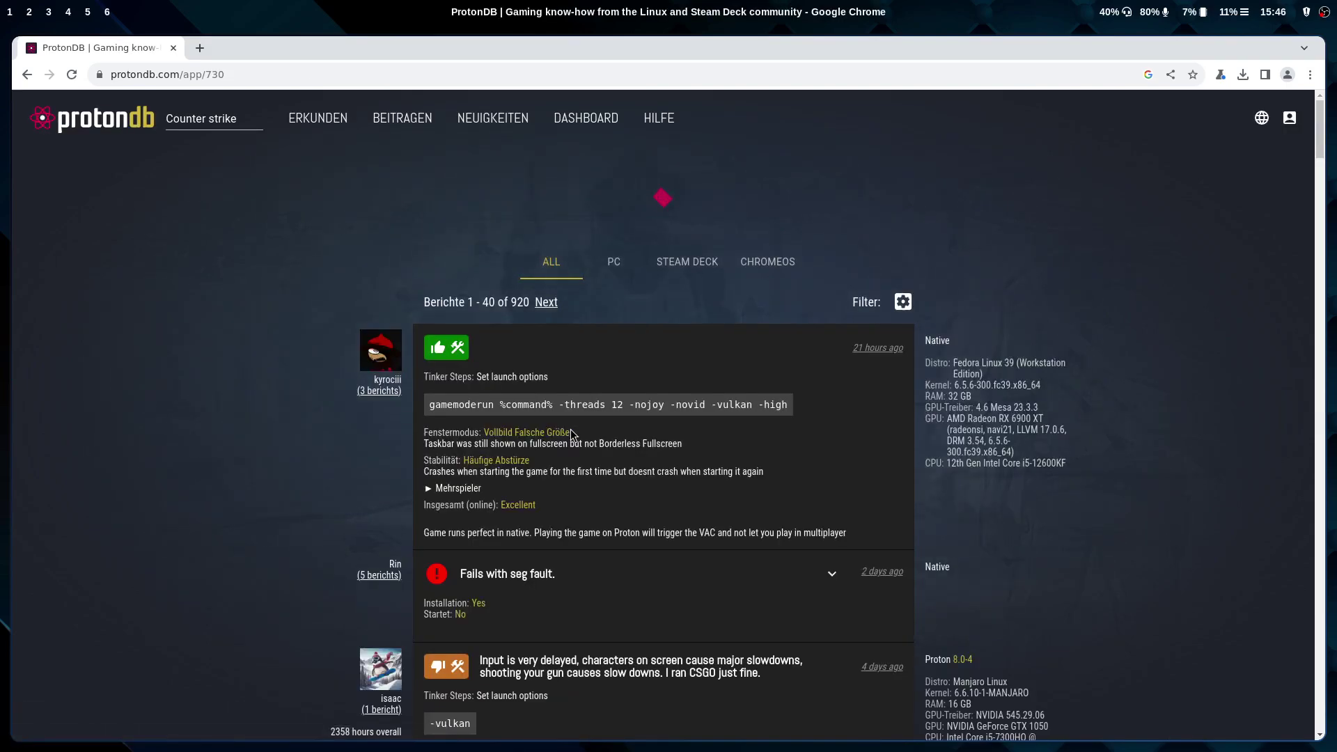
Read through the Counter-Strike 2 user reports, then switch to the Lutris workspace
{"action": "scroll", "coordinate": [897, 505], "scroll_direction": "down", "scroll_amount": 1}
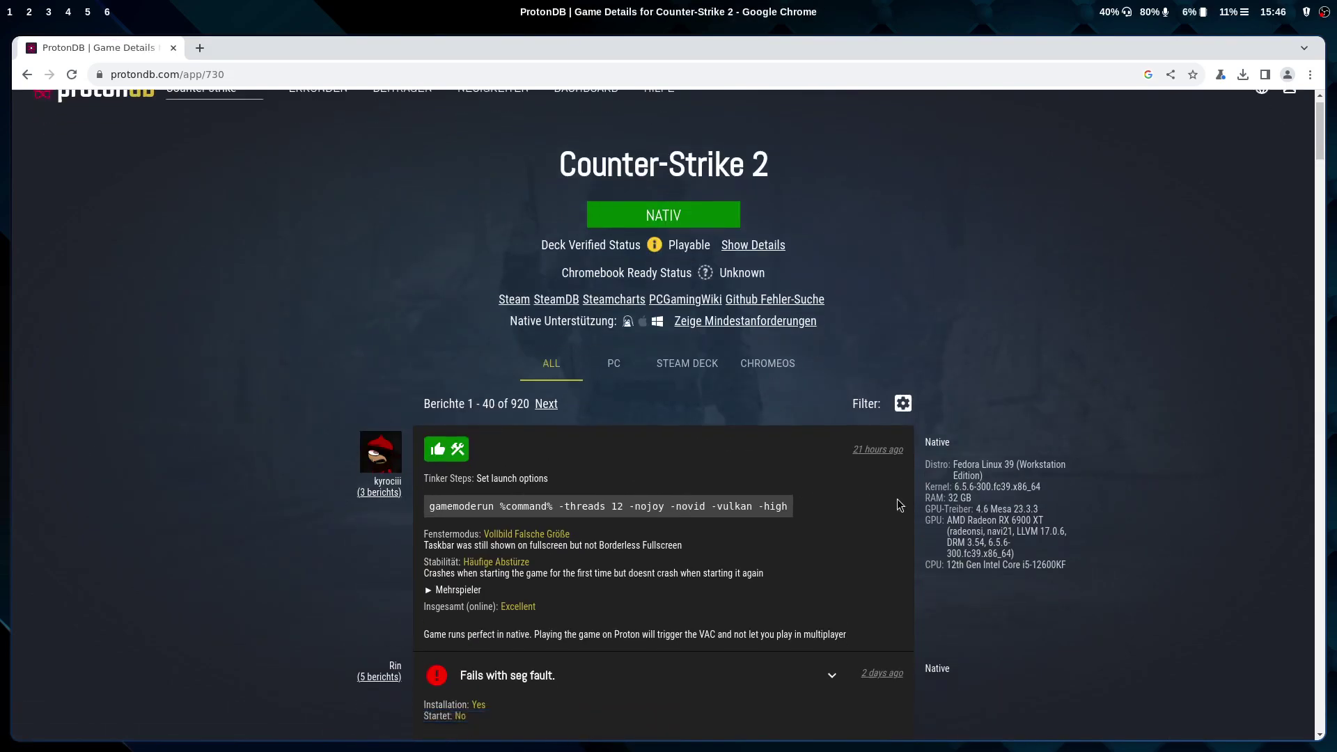
{"action": "scroll", "coordinate": [897, 506], "scroll_direction": "down", "scroll_amount": 8}
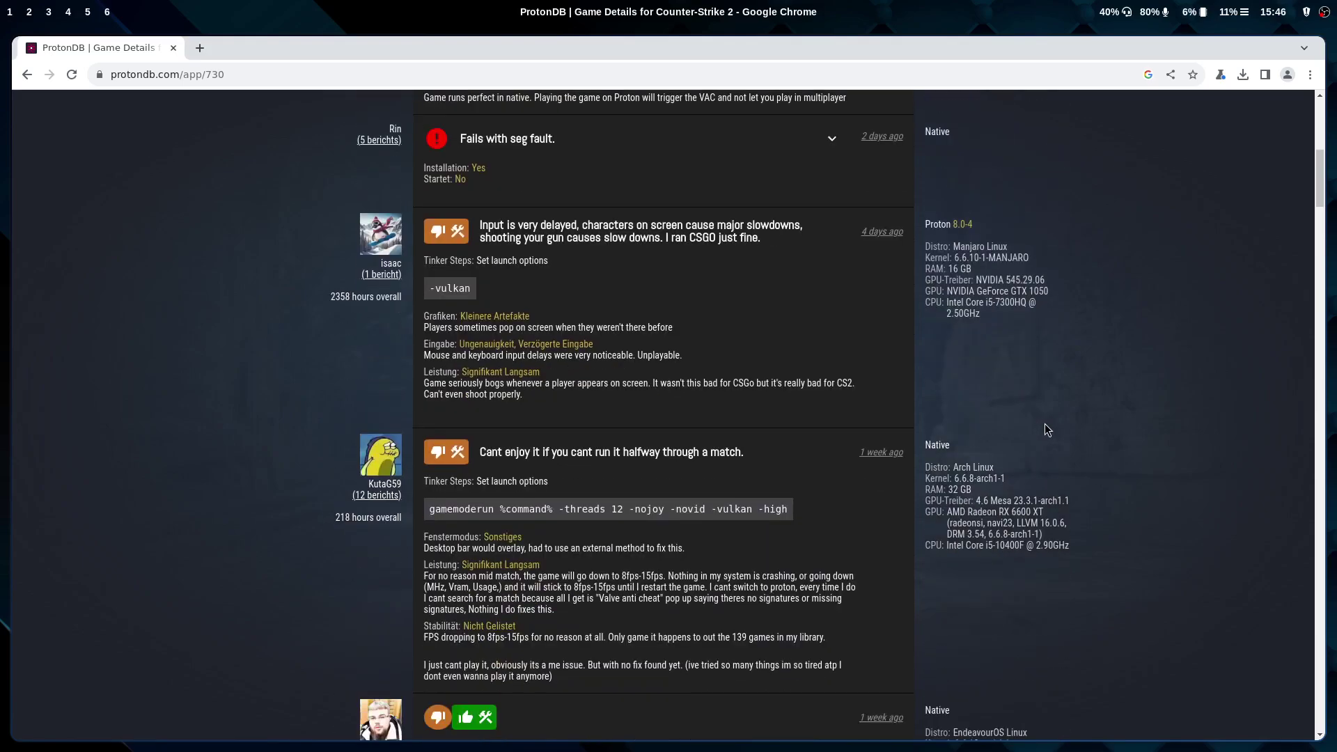
{"action": "scroll", "coordinate": [891, 421], "scroll_direction": "down", "scroll_amount": 5}
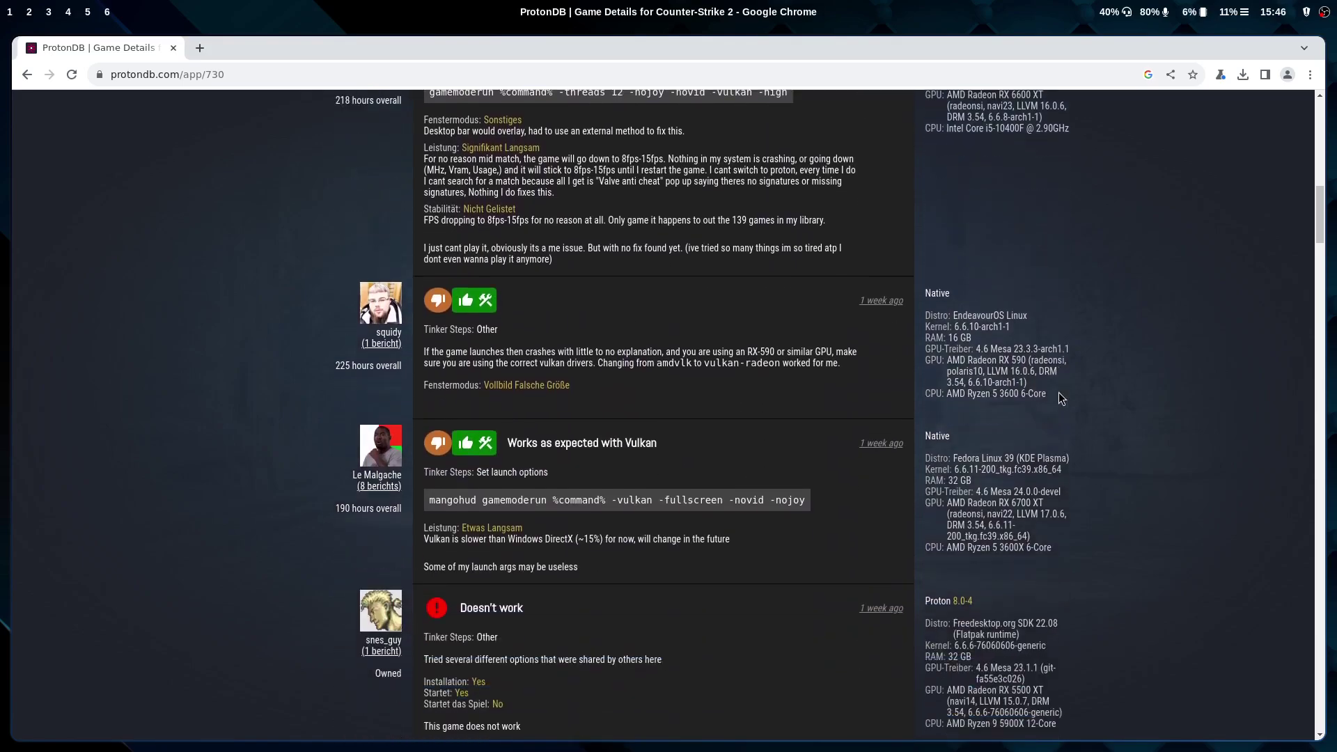
{"action": "scroll", "coordinate": [1059, 398], "scroll_direction": "down", "scroll_amount": 2}
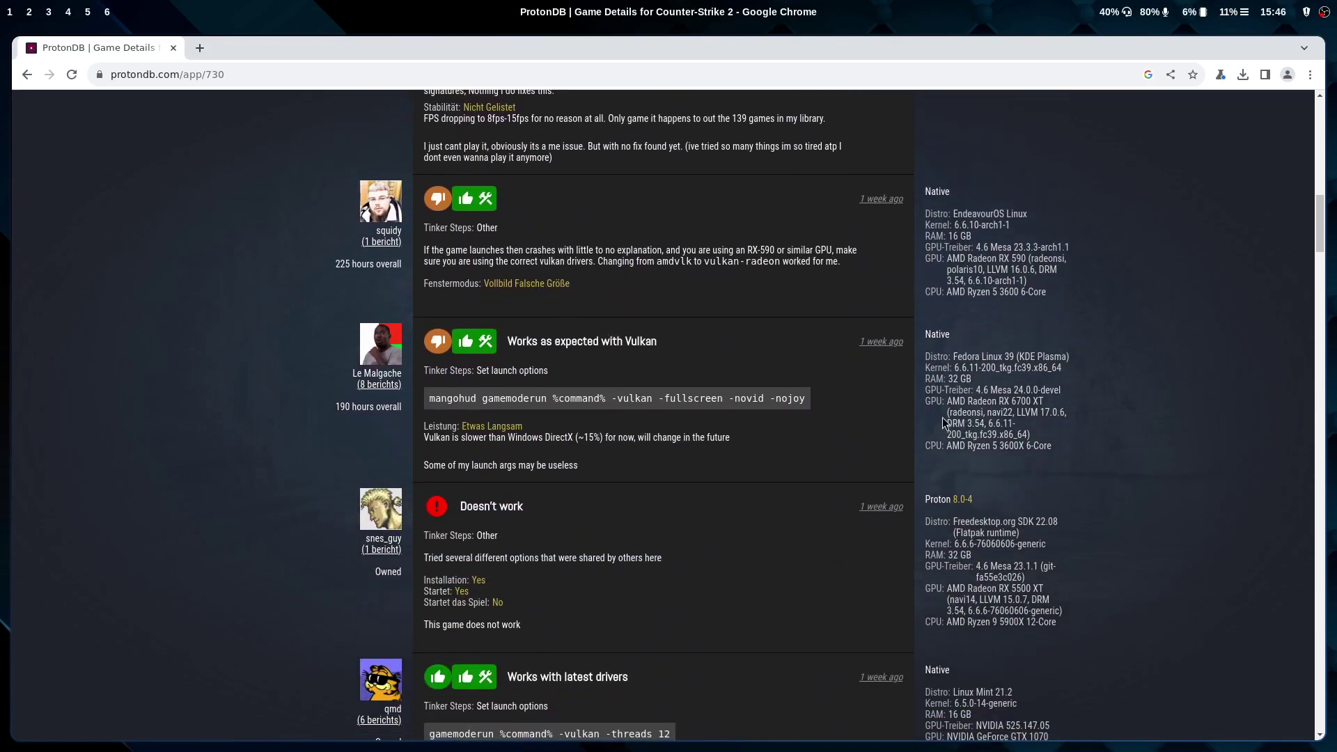
{"action": "scroll", "coordinate": [1134, 412], "scroll_direction": "down", "scroll_amount": 2}
{"action": "scroll", "coordinate": [1134, 412], "scroll_direction": "up", "scroll_amount": 7}
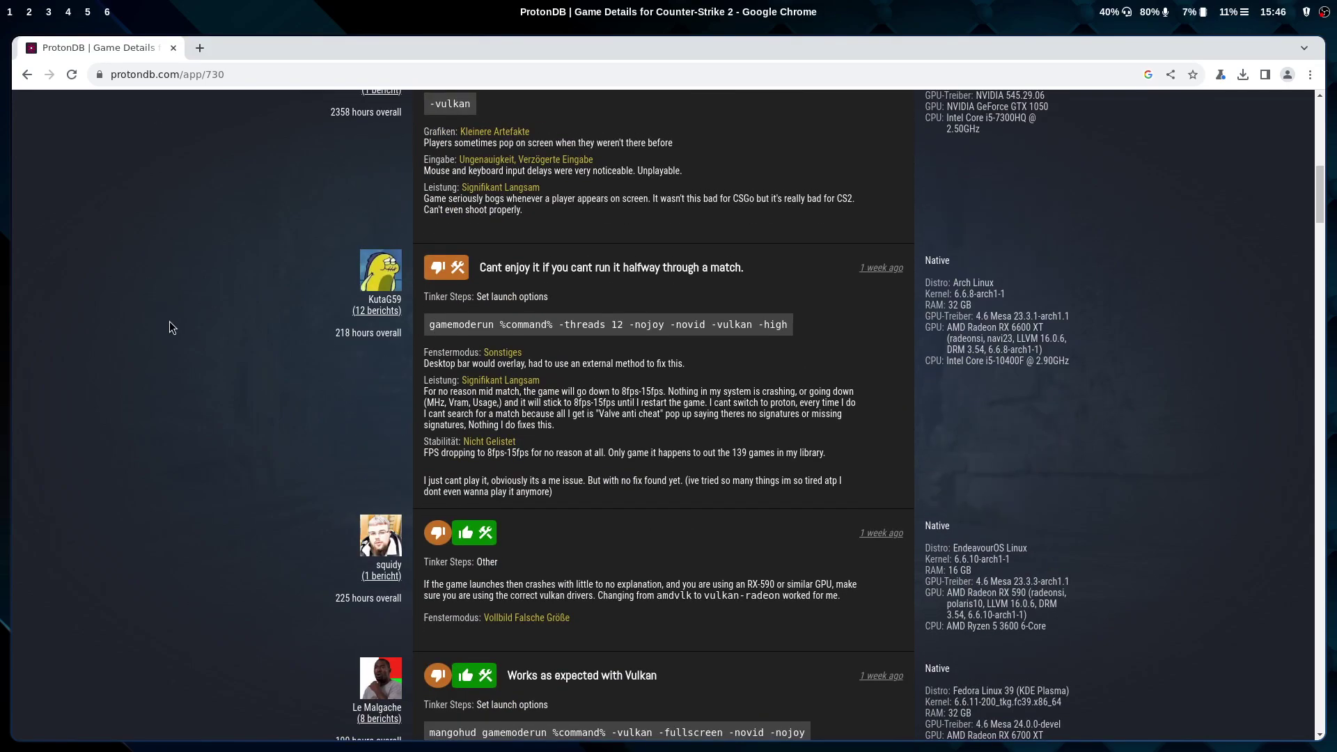
{"action": "key", "text": "super+2"}
{"action": "key", "text": "super+3"}
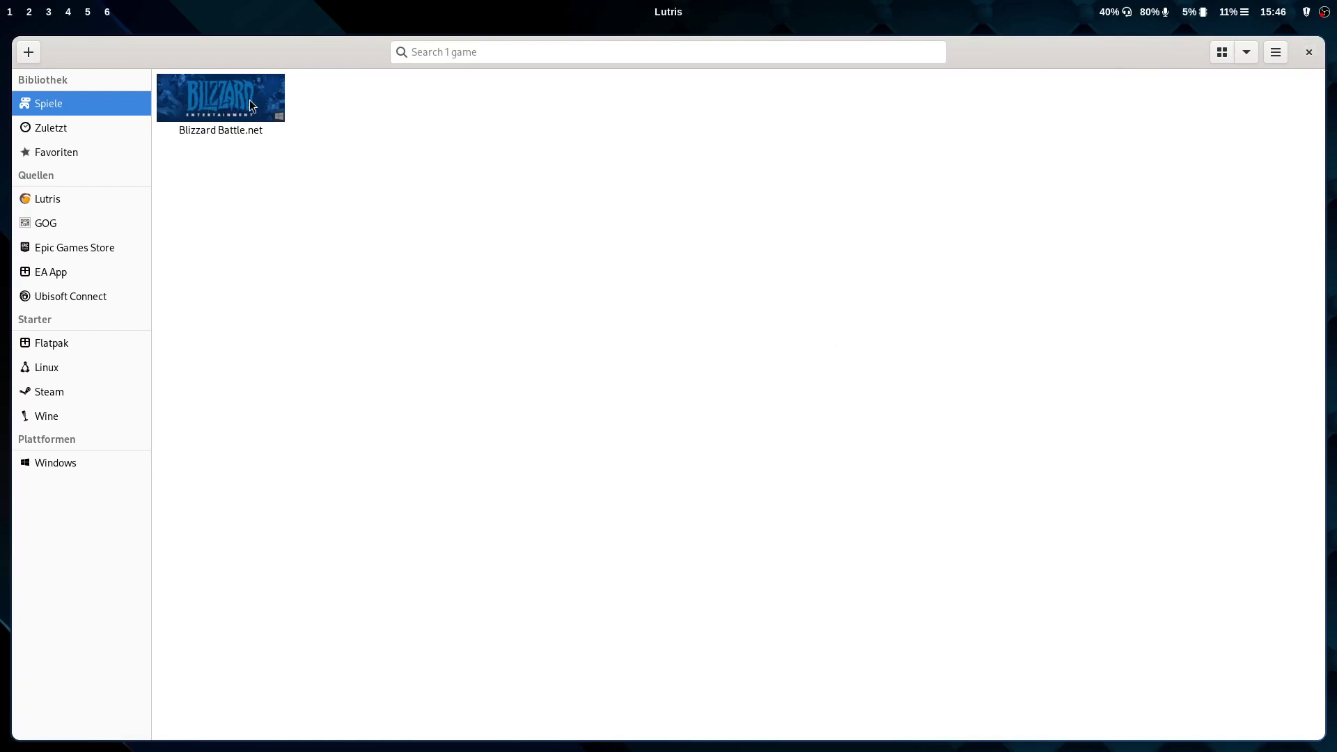
{"action": "left_click", "coordinate": [26, 53]}
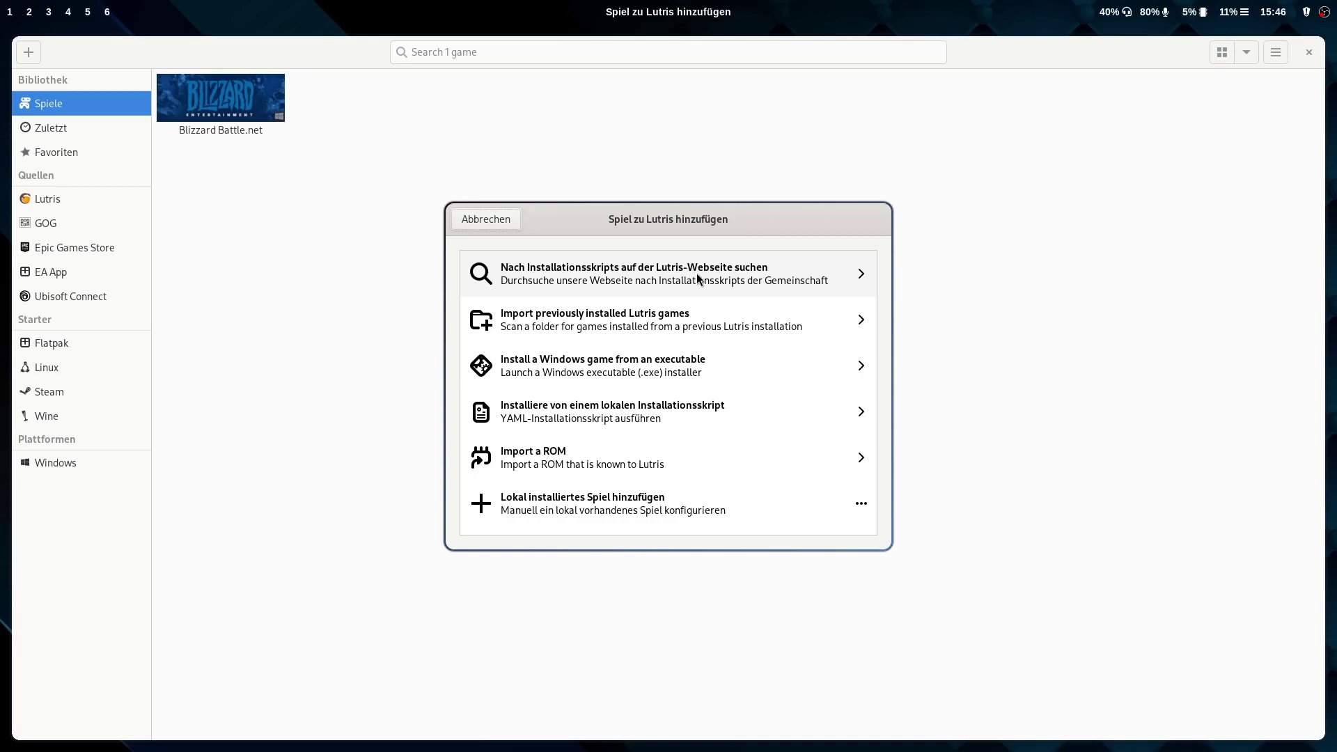
{"action": "left_click", "coordinate": [698, 277]}
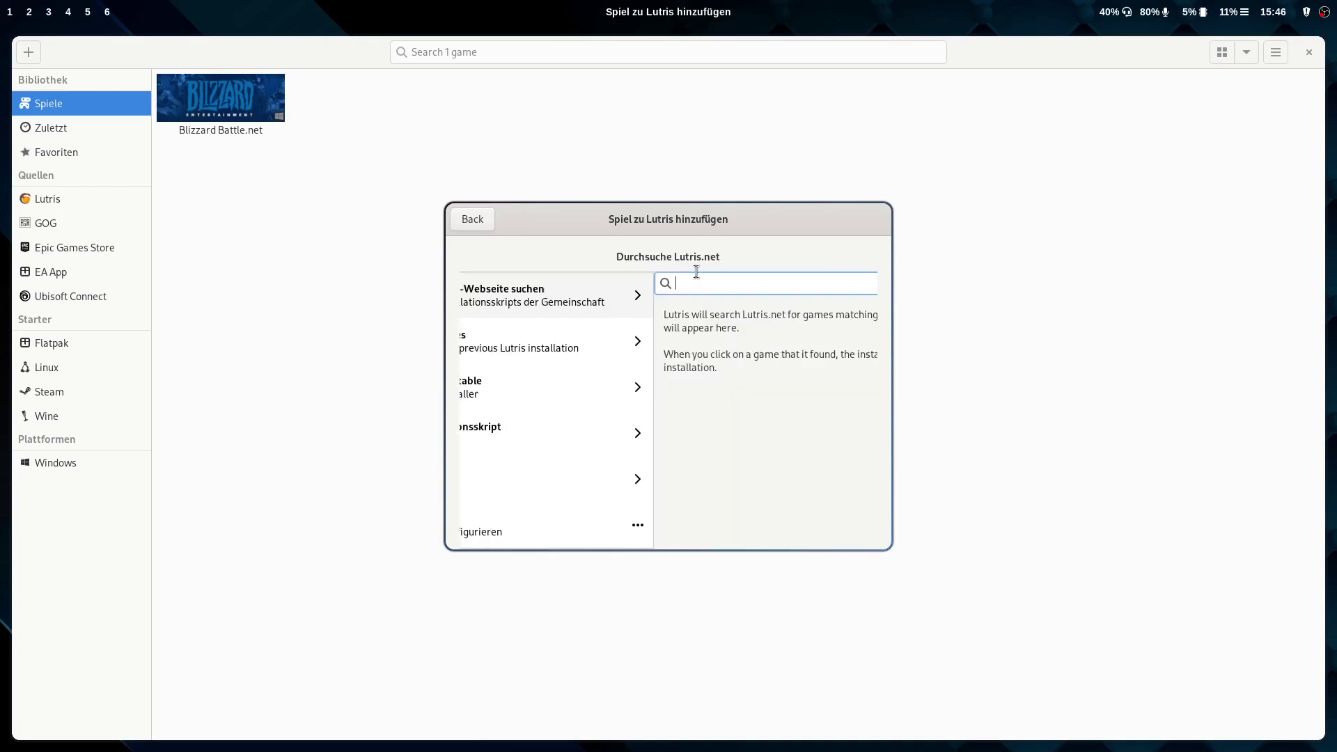
{"action": "type", "text": "Battle.net"}
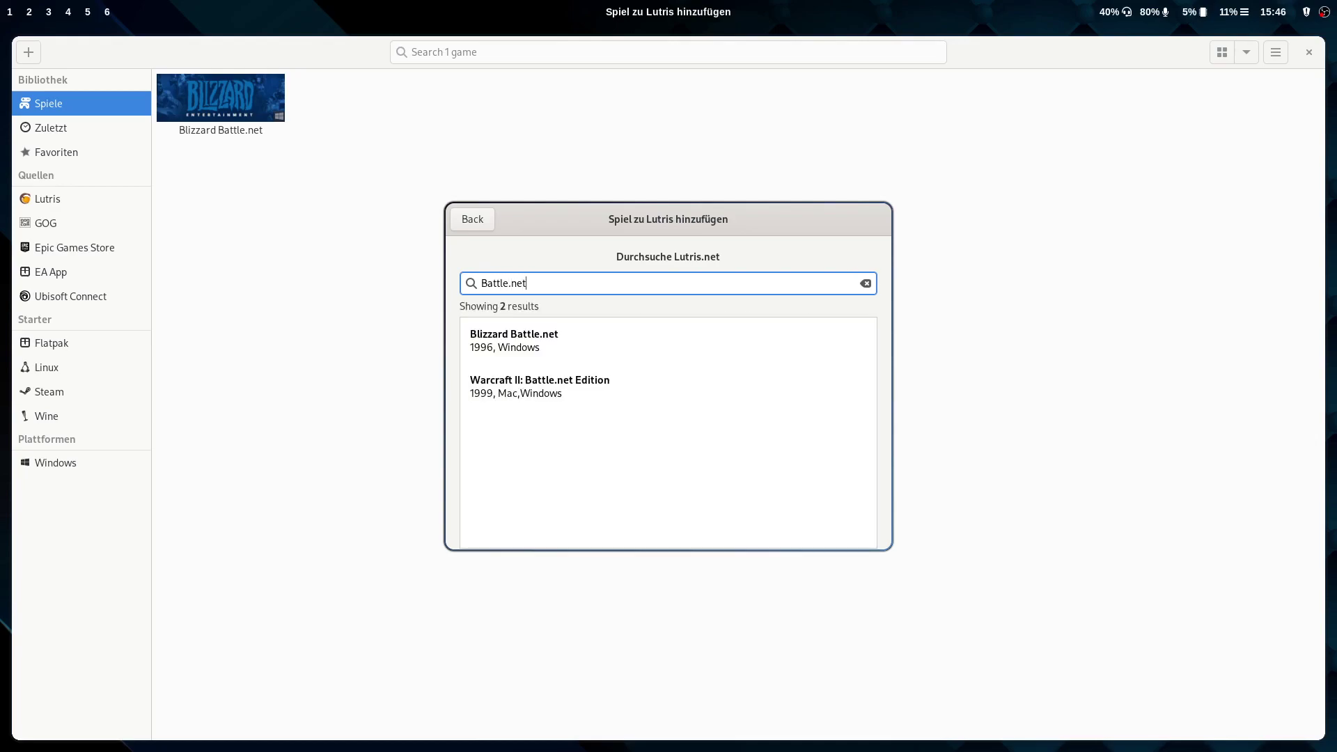
{"action": "left_click", "coordinate": [507, 337]}
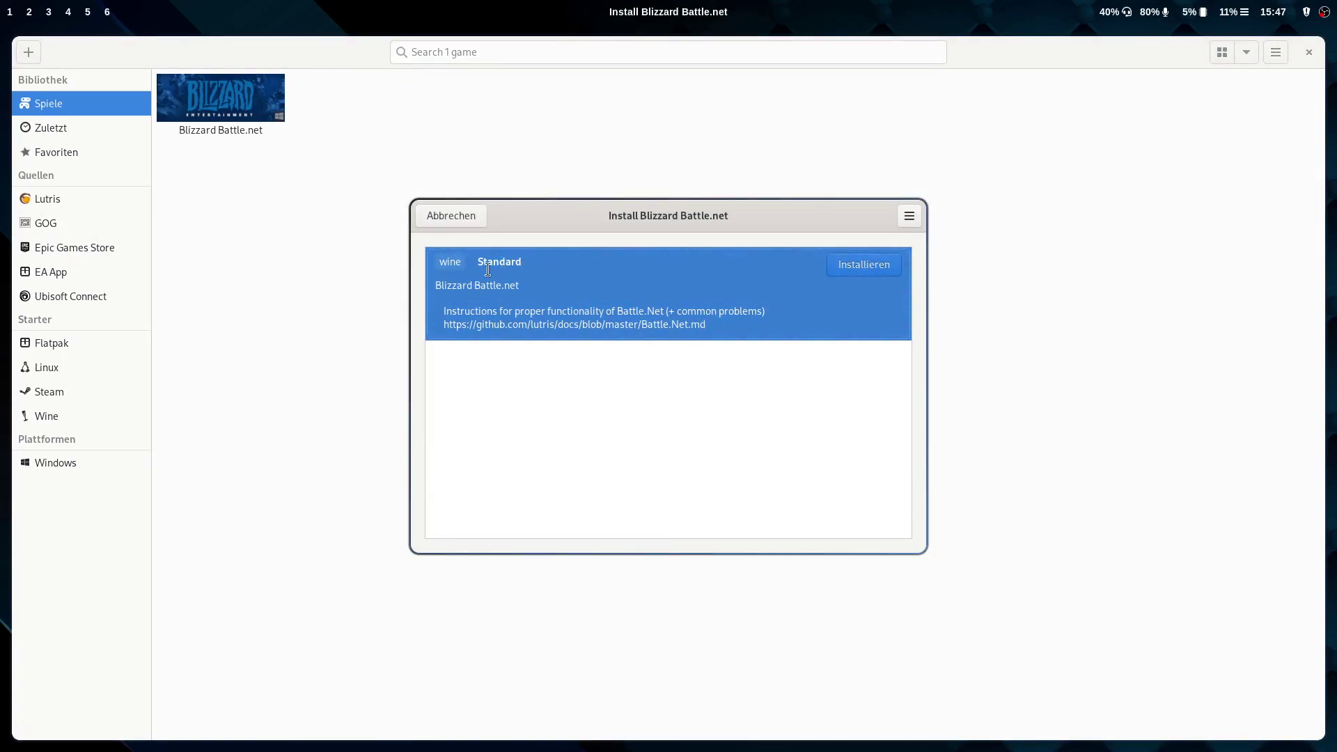
{"action": "left_click", "coordinate": [454, 213]}
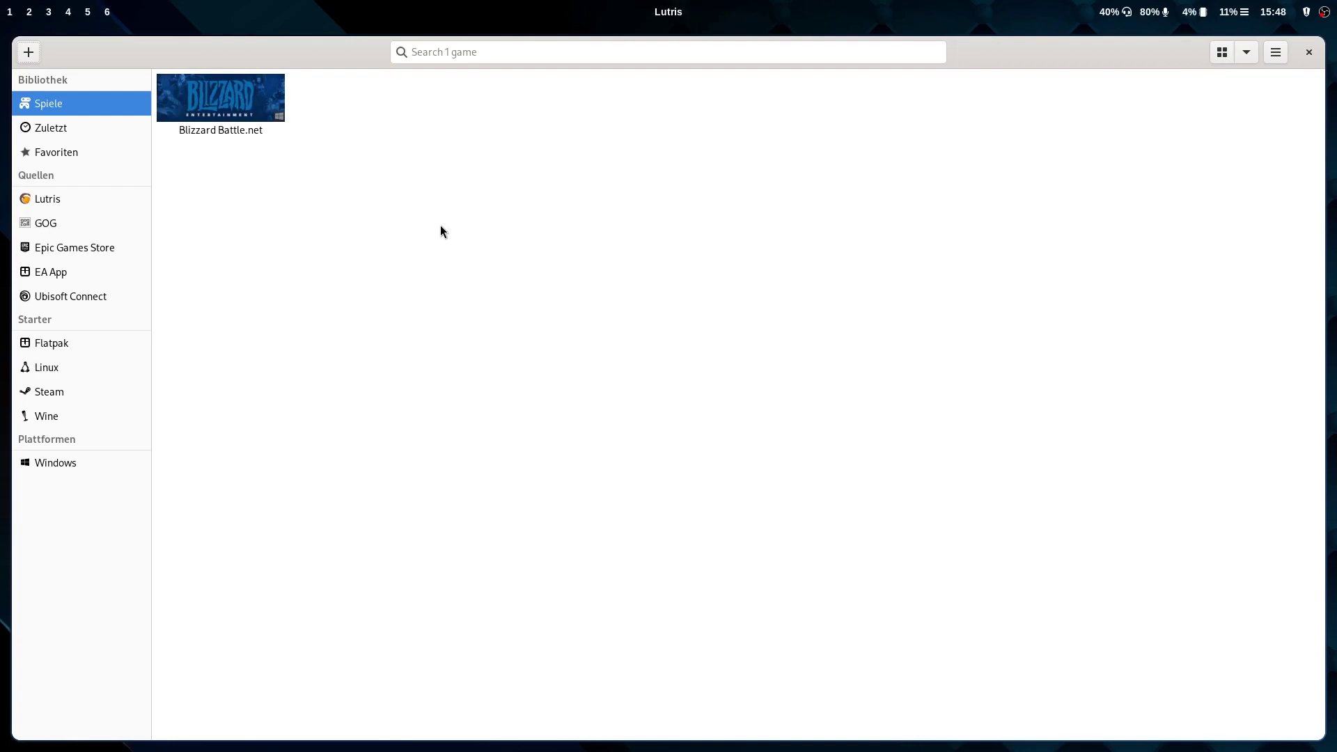
{"action": "key", "text": "alt+Tab"}
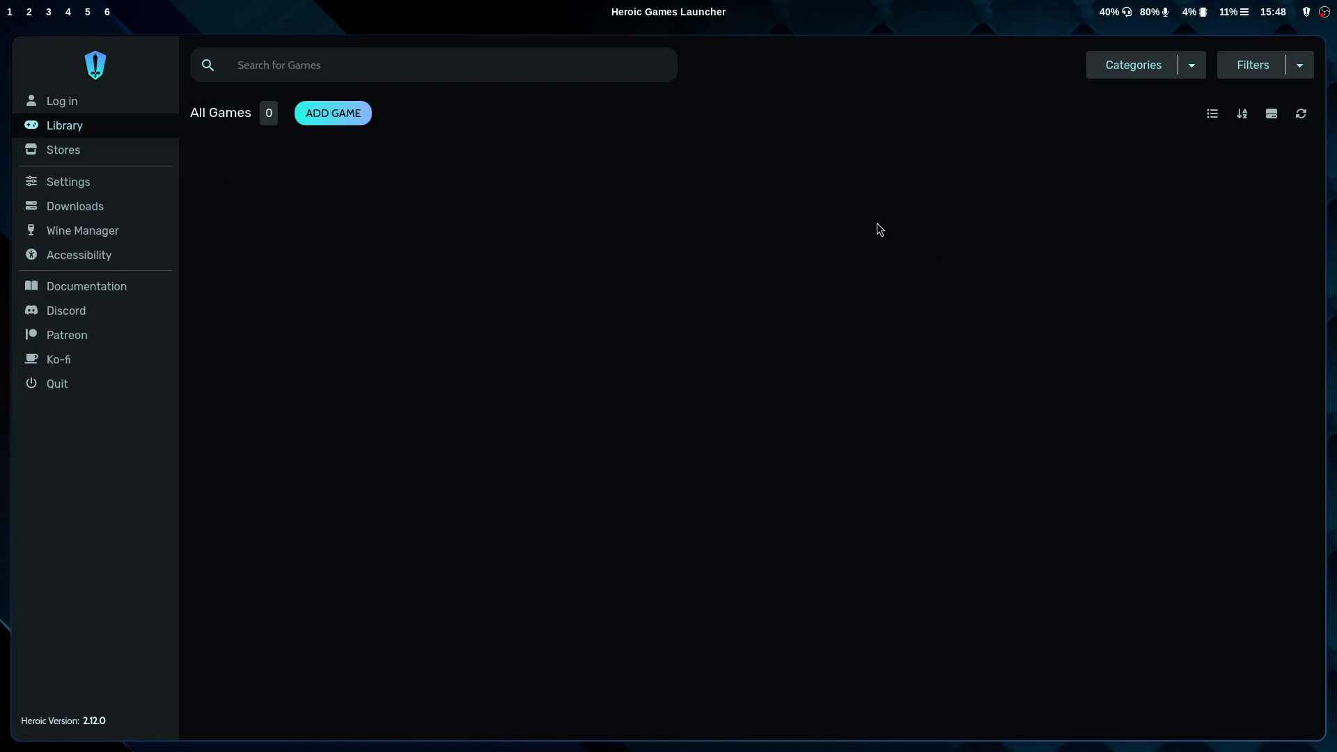
{"action": "left_click", "coordinate": [59, 154]}
{"action": "left_click", "coordinate": [816, 309]}
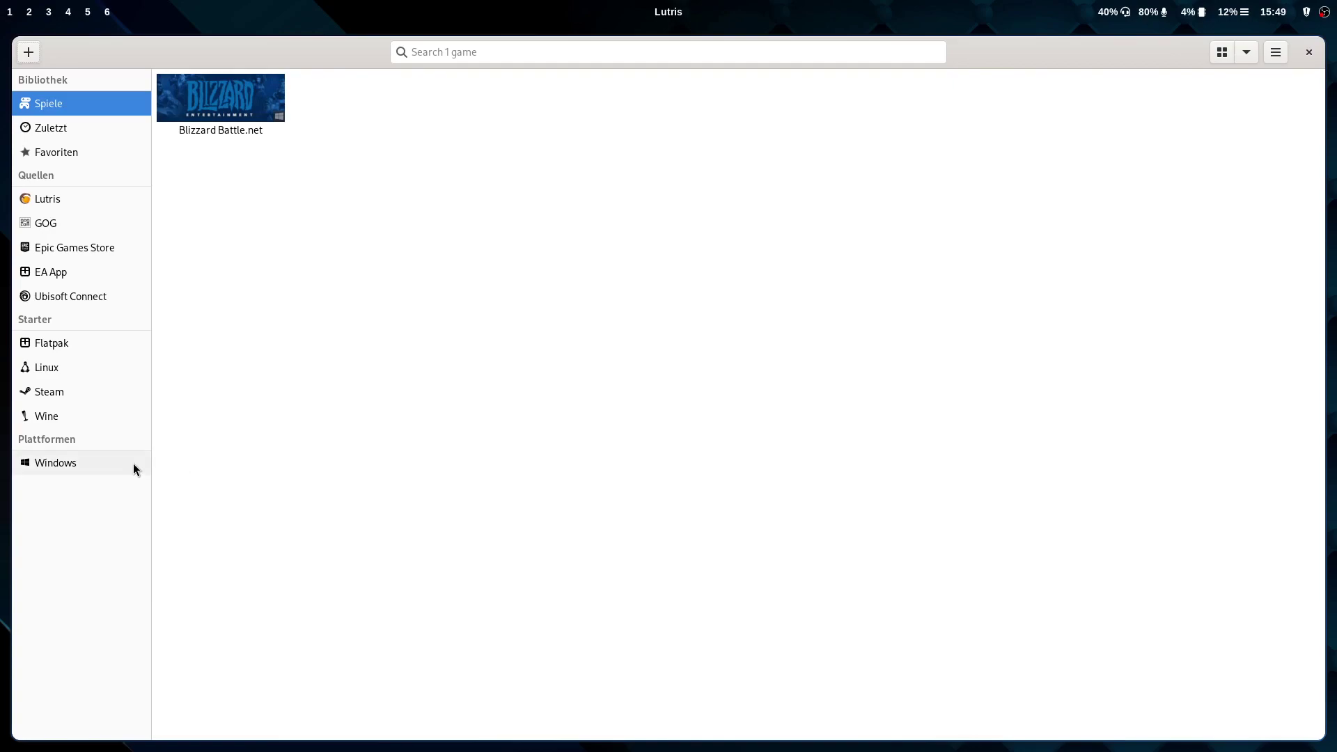
{"action": "left_click", "coordinate": [29, 53]}
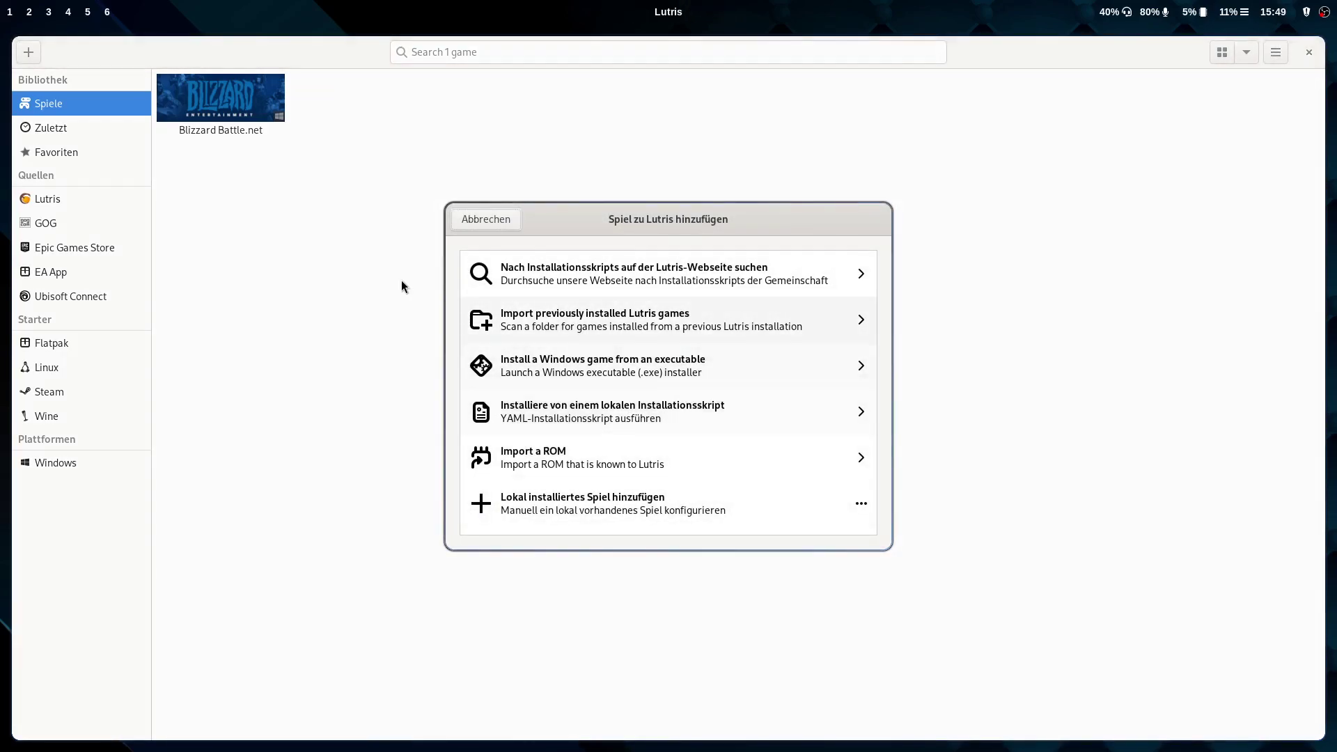
{"action": "left_click", "coordinate": [491, 224]}
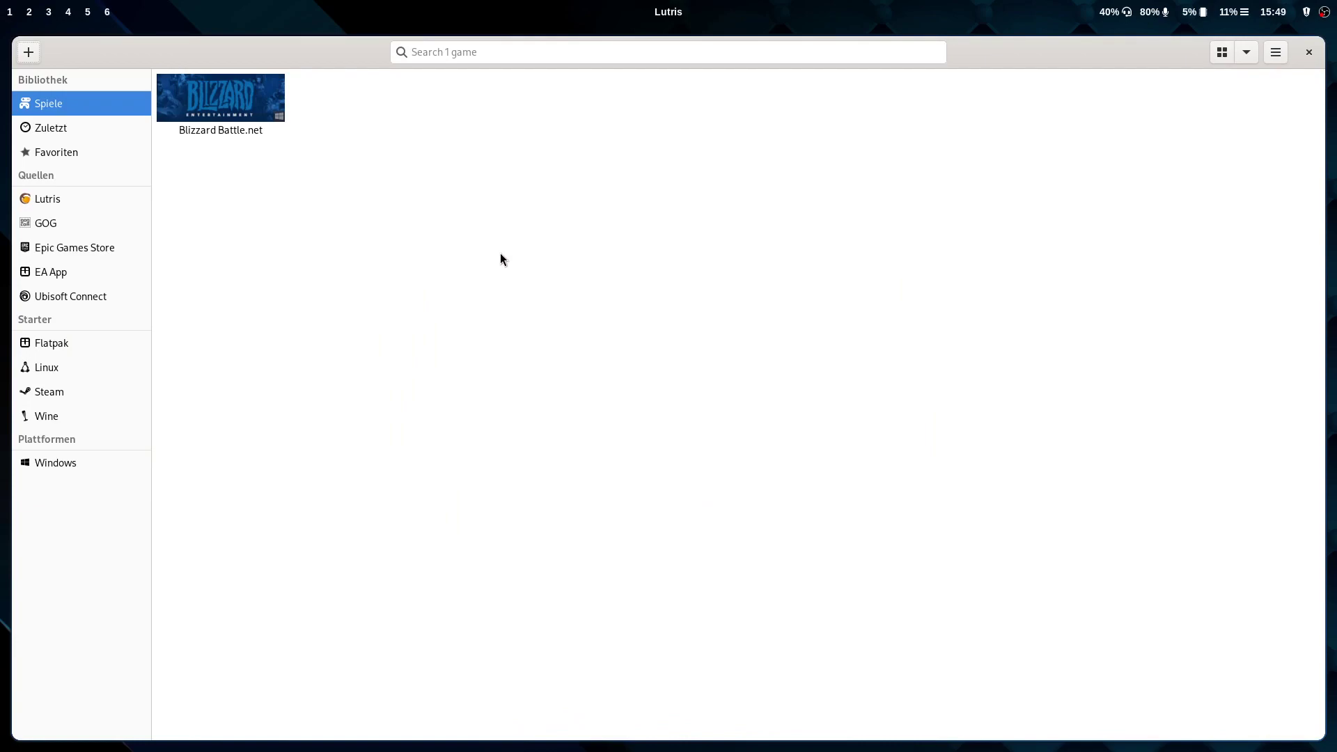
Close the empty Chrome window and start Steam from the rofi launcher
{"action": "key", "text": "super+Right"}
{"action": "key", "text": "super+Right"}
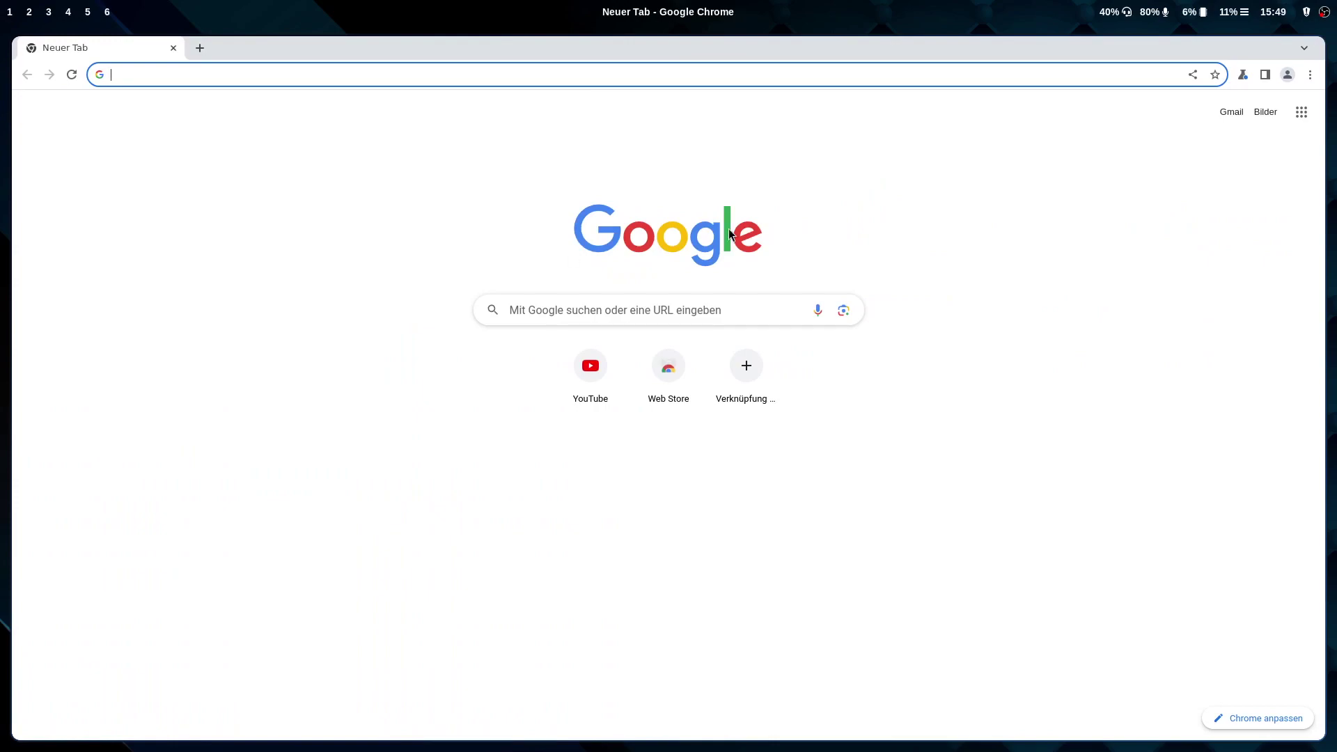
{"action": "key", "text": "super+q"}
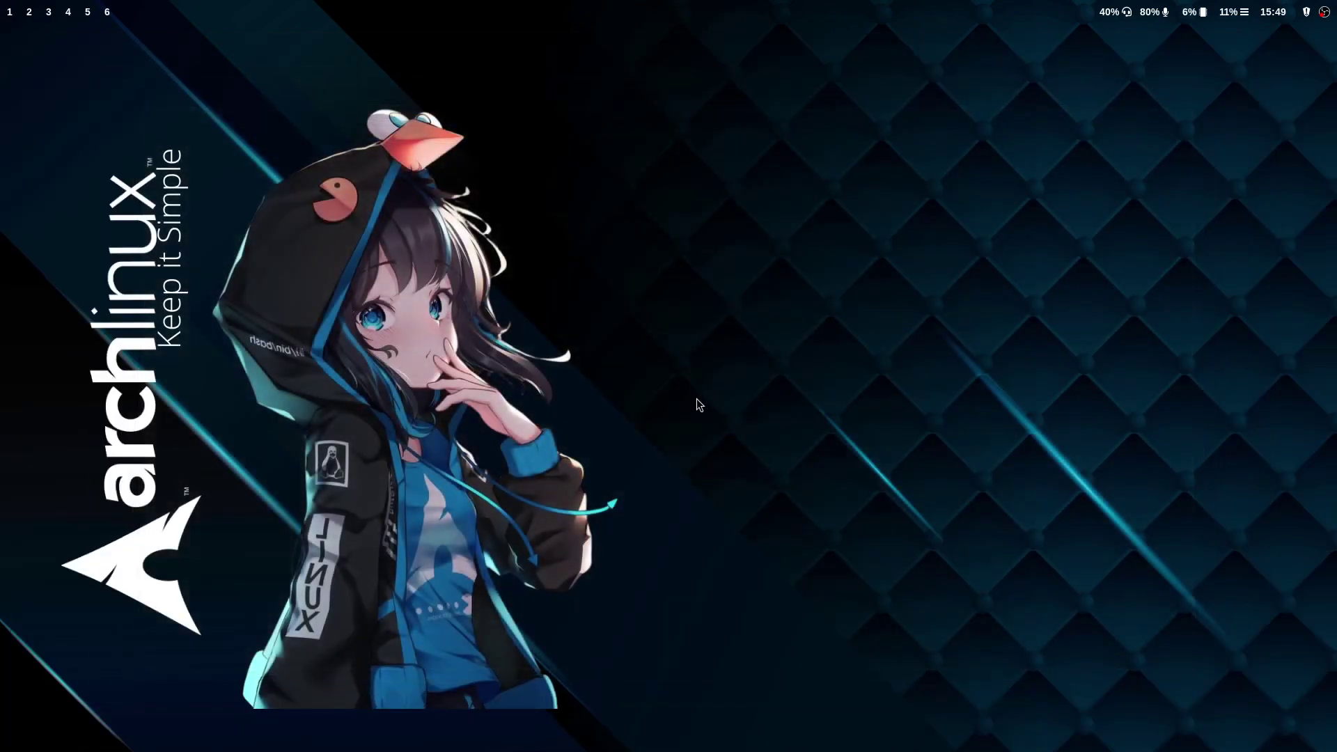
{"action": "key", "text": "super+d"}
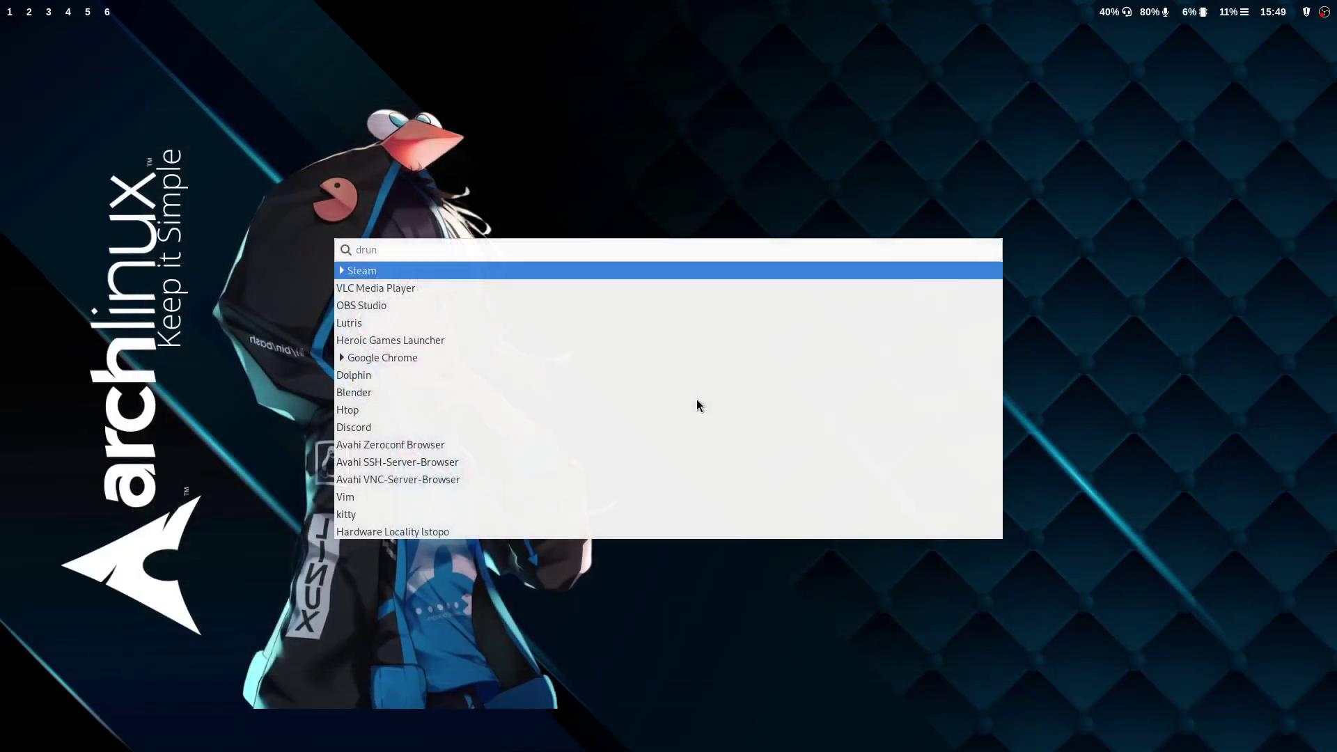
{"action": "key", "text": "Escape"}
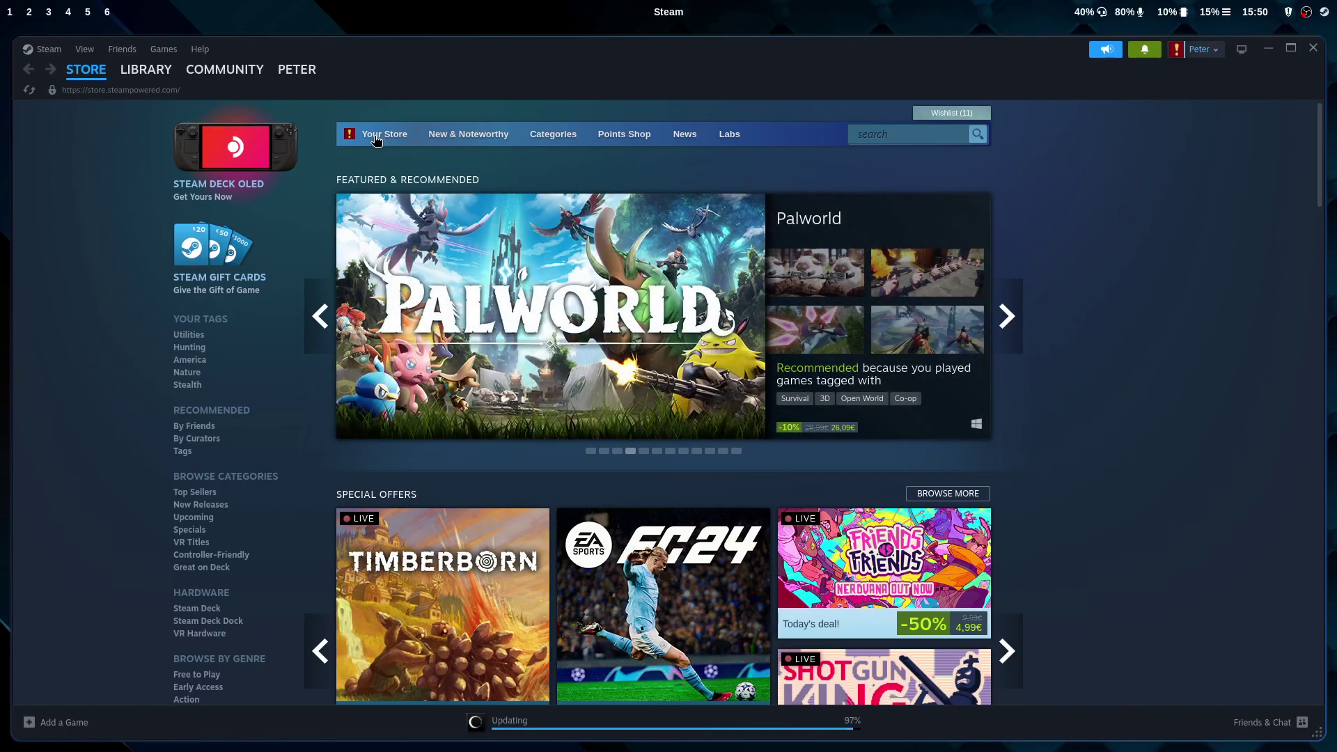
Go to the Steam store Home page via Your Store and scroll through it
{"action": "mouse_move", "coordinate": [376, 140]}
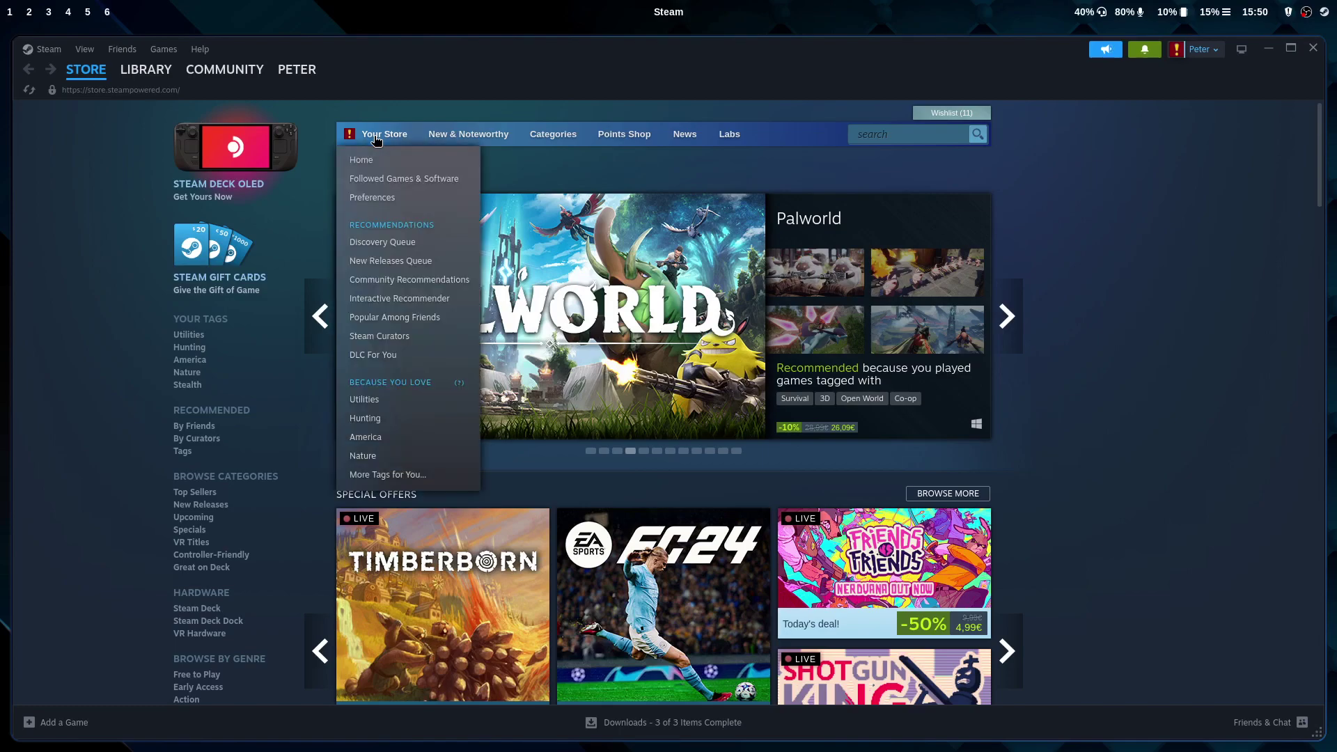
{"action": "left_click", "coordinate": [369, 162]}
{"action": "scroll", "coordinate": [1078, 434], "scroll_direction": "down", "scroll_amount": 3}
{"action": "scroll", "coordinate": [1077, 429], "scroll_direction": "down", "scroll_amount": 12}
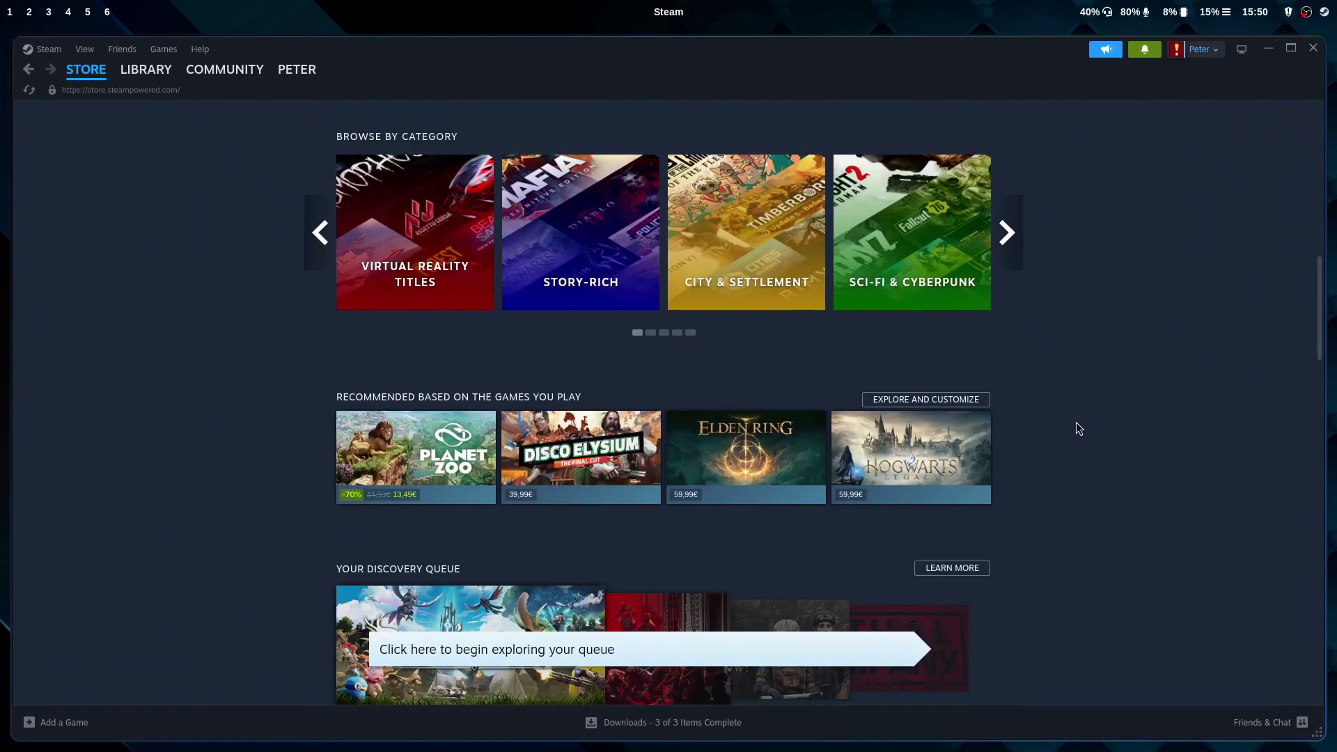
{"action": "scroll", "coordinate": [1076, 428], "scroll_direction": "up", "scroll_amount": 15}
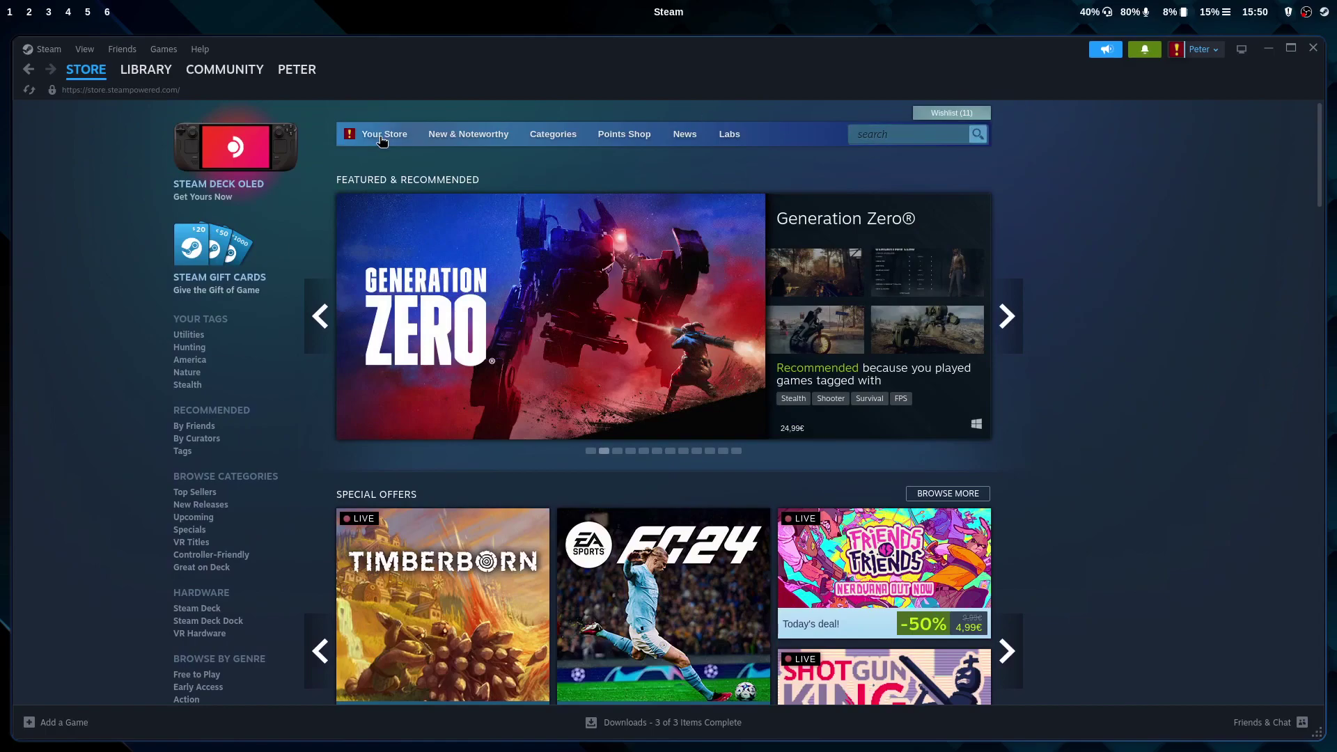
In store Platform Preferences, toggle macOS off and on so Windows, macOS and SteamOS + Linux stay ticked
{"action": "mouse_move", "coordinate": [382, 135]}
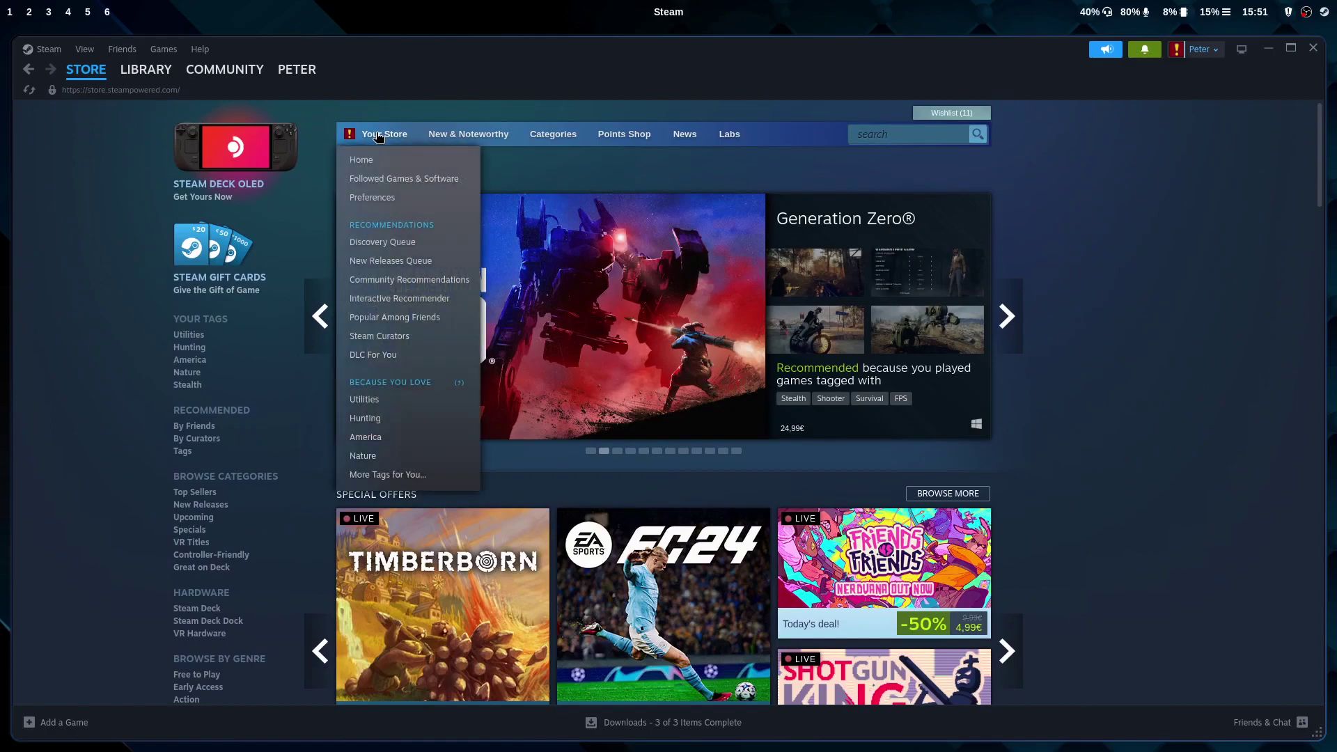
{"action": "left_click", "coordinate": [381, 201]}
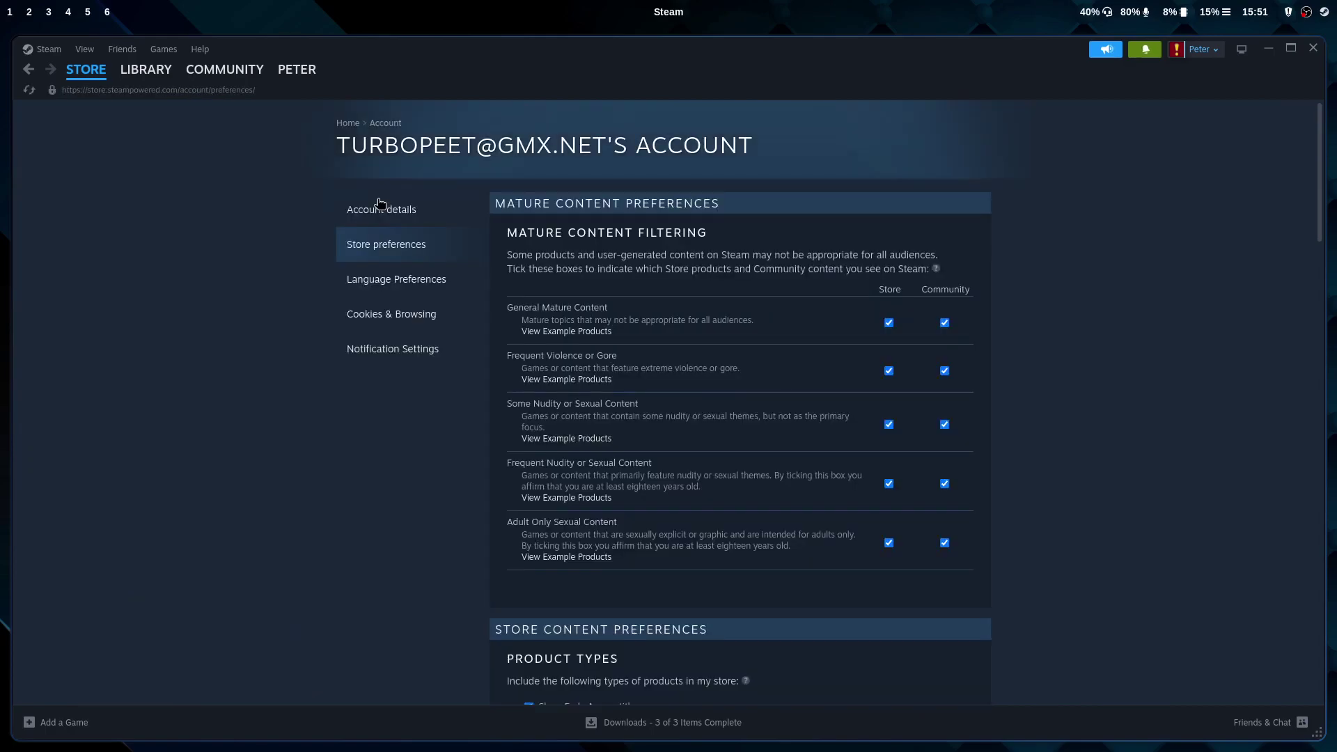
{"action": "scroll", "coordinate": [362, 495], "scroll_direction": "down", "scroll_amount": 2}
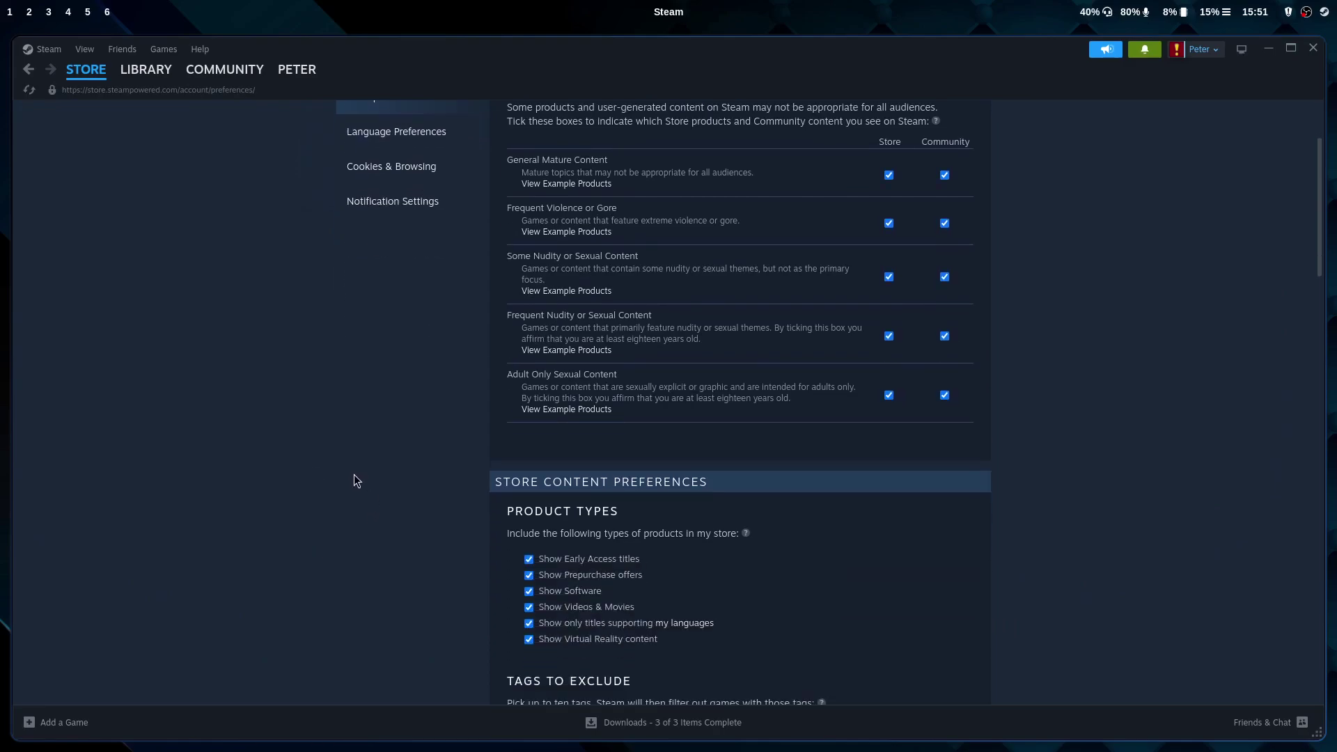
{"action": "scroll", "coordinate": [355, 470], "scroll_direction": "down", "scroll_amount": 8}
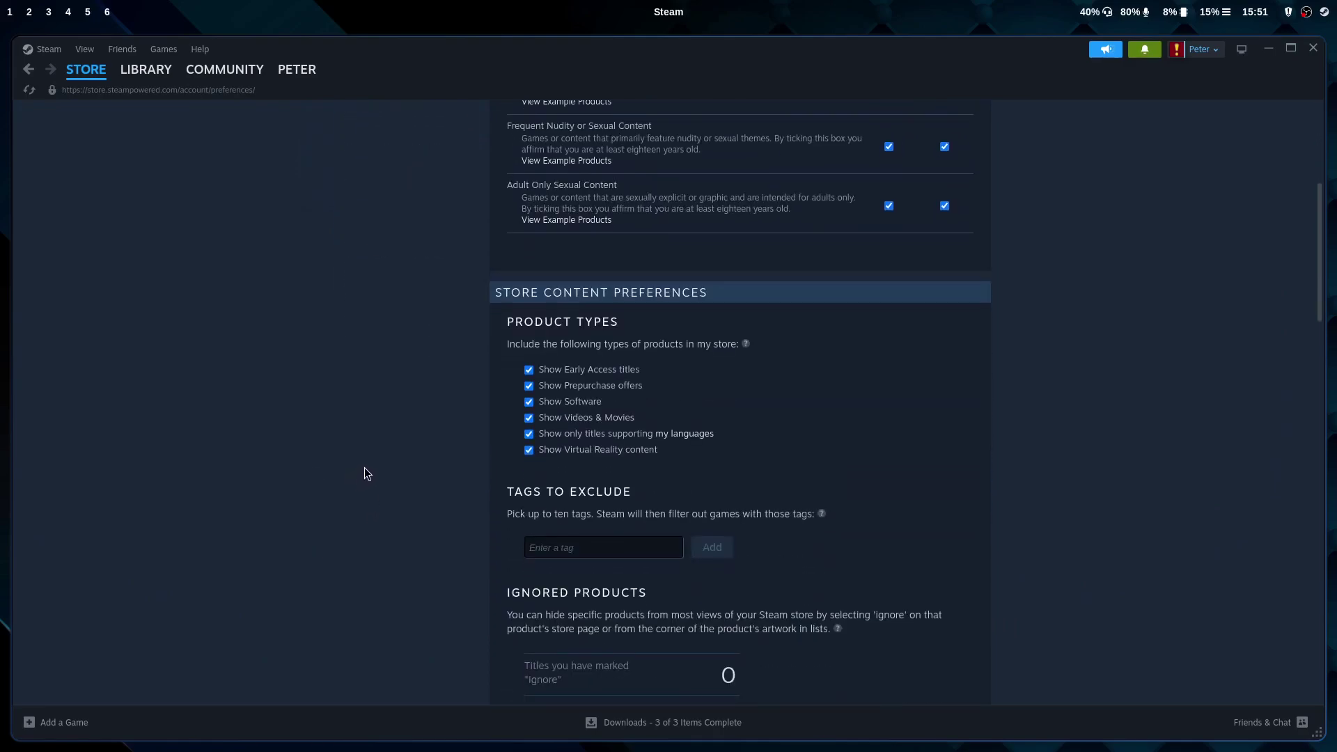
{"action": "scroll", "coordinate": [371, 461], "scroll_direction": "down", "scroll_amount": 7}
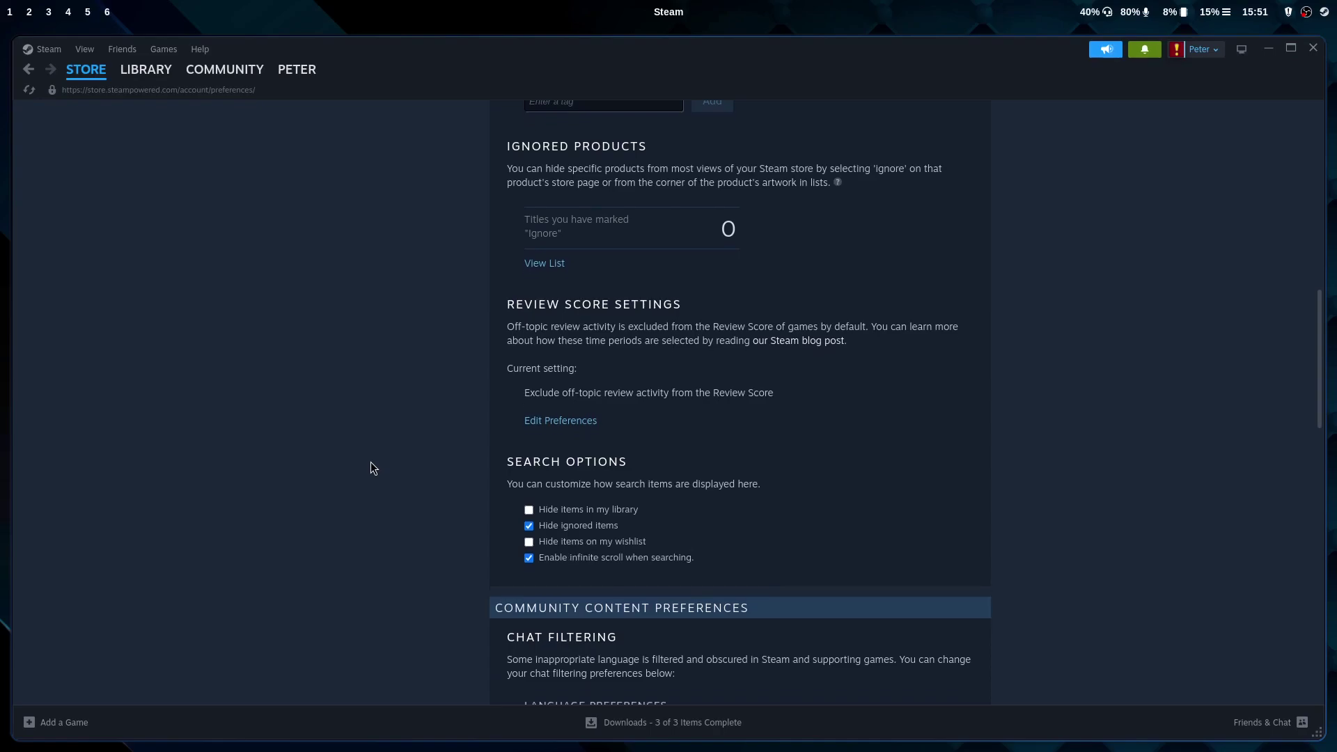
{"action": "scroll", "coordinate": [385, 460], "scroll_direction": "down", "scroll_amount": 5}
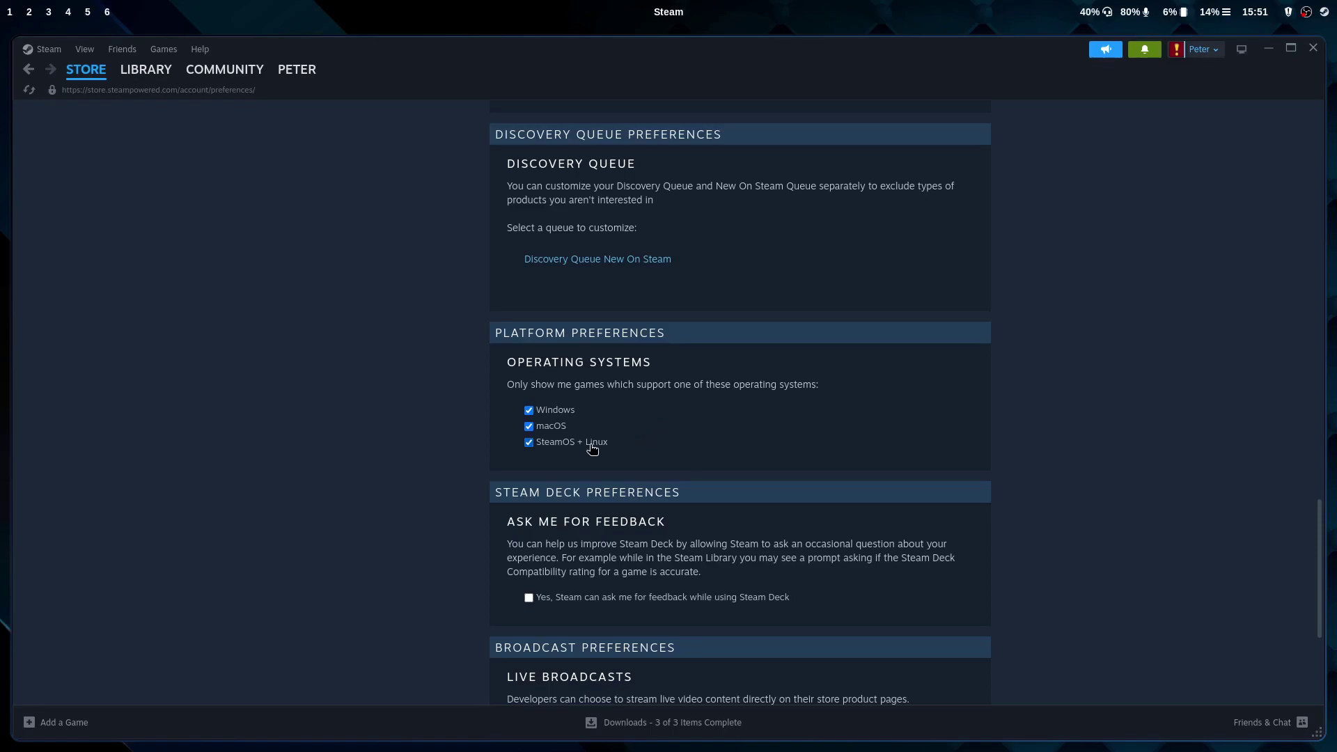
{"action": "left_click", "coordinate": [529, 426]}
{"action": "left_click", "coordinate": [529, 426]}
{"action": "scroll", "coordinate": [674, 418], "scroll_direction": "up", "scroll_amount": 4}
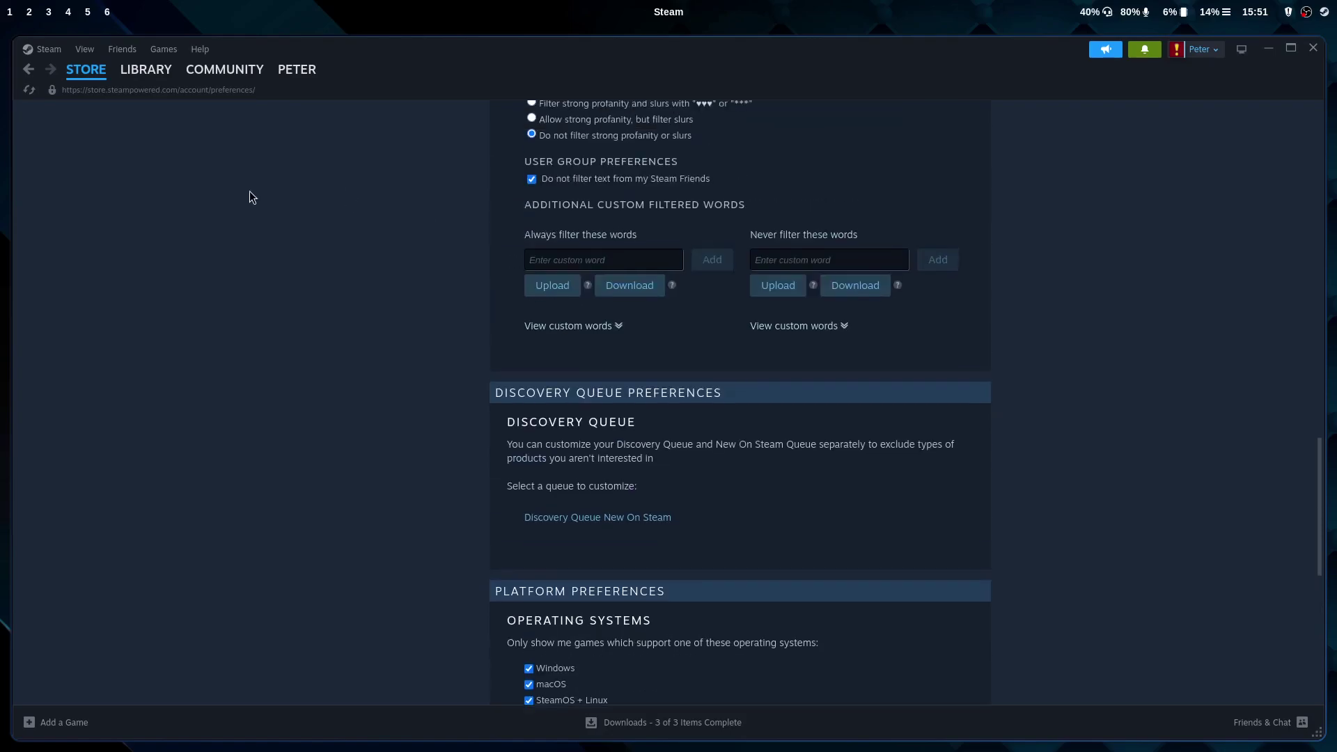
Return to the main store page, close the Steam window and bring up the tray menu
{"action": "left_click", "coordinate": [86, 71]}
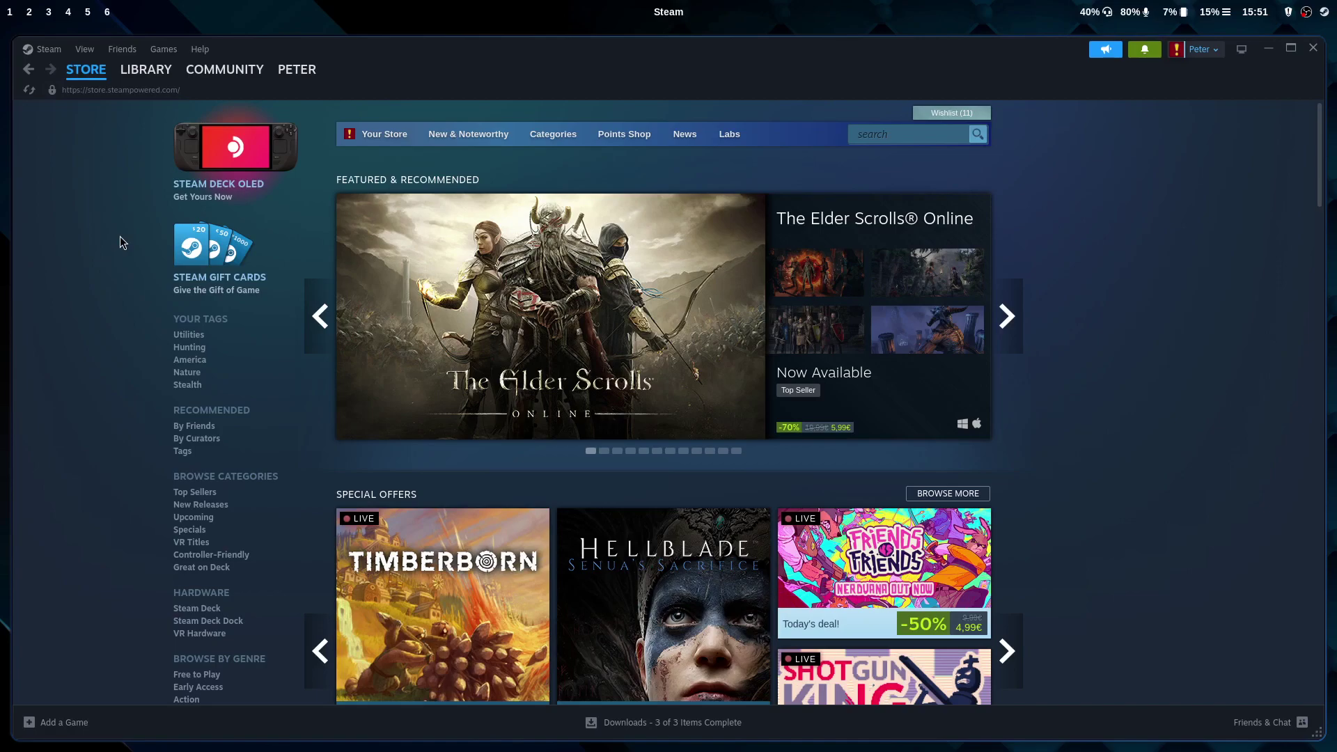
{"action": "left_click", "coordinate": [45, 48]}
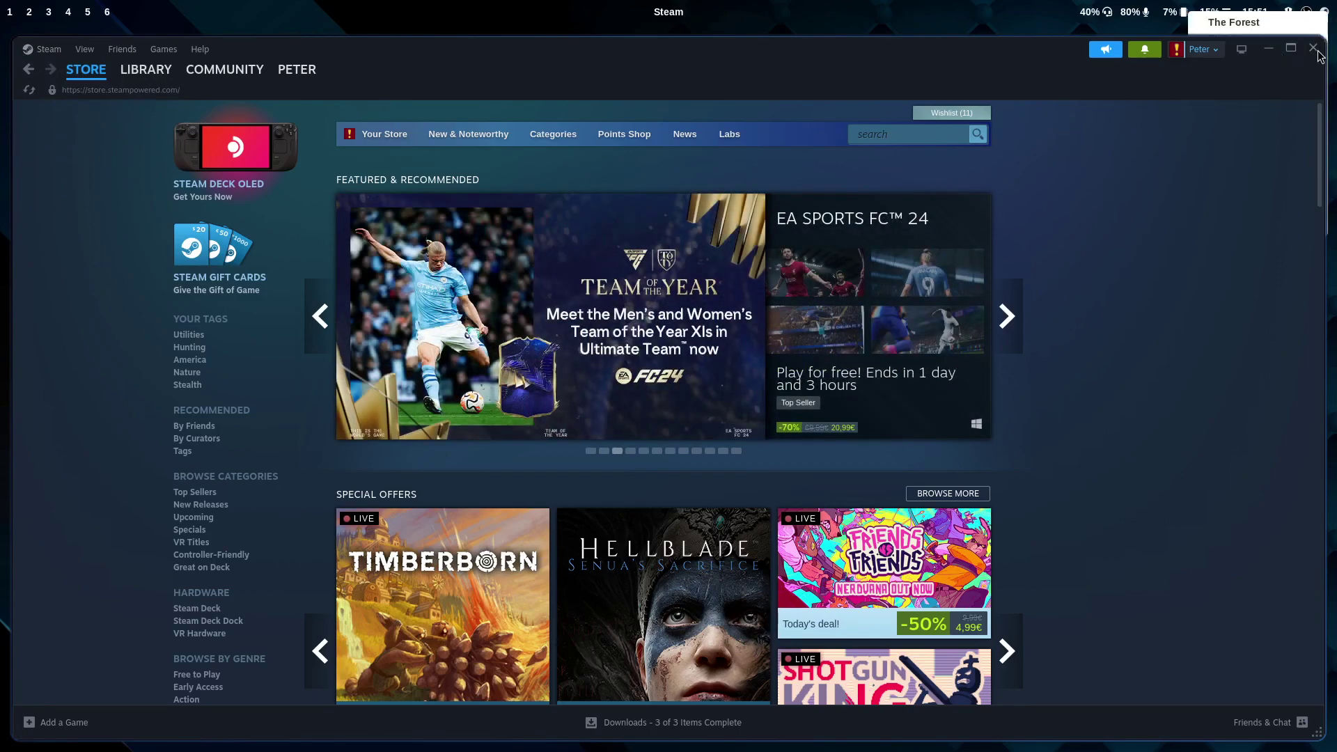
{"action": "left_click", "coordinate": [1314, 50]}
{"action": "right_click", "coordinate": [1323, 11]}
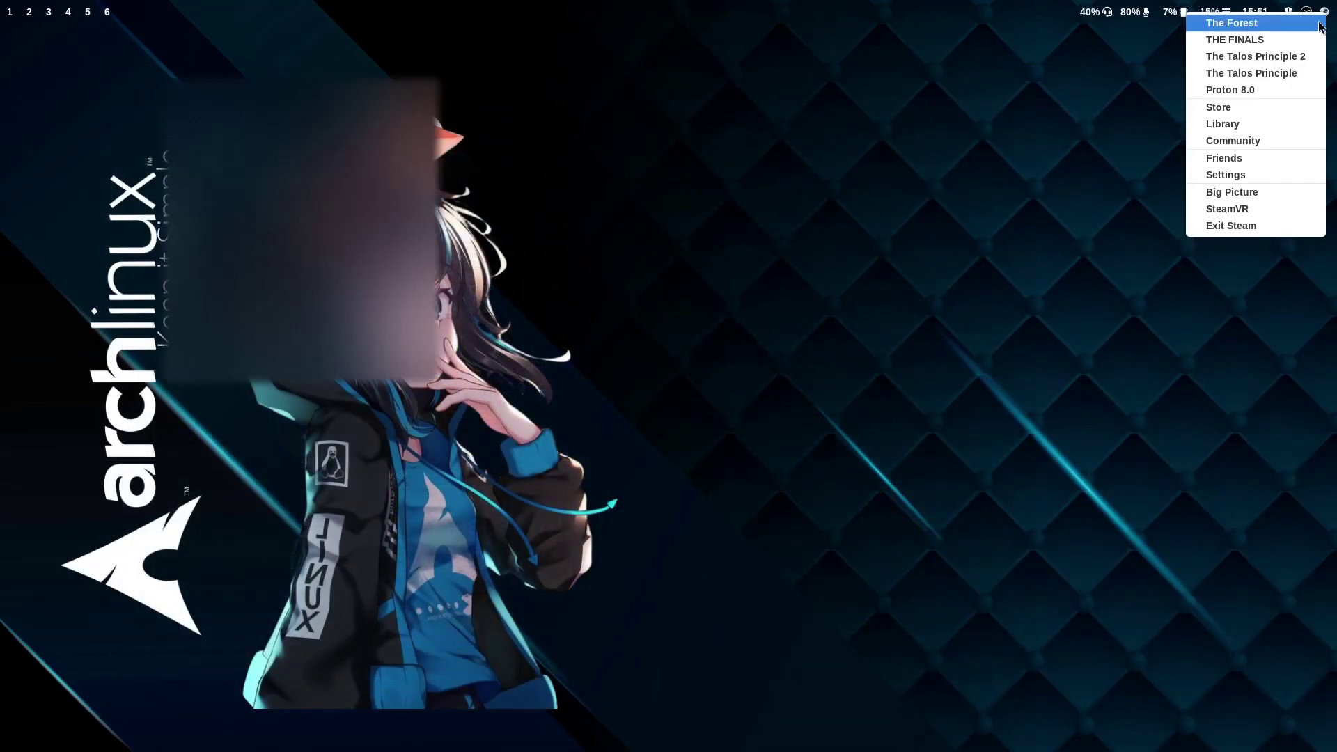
{"action": "left_click", "coordinate": [1252, 174]}
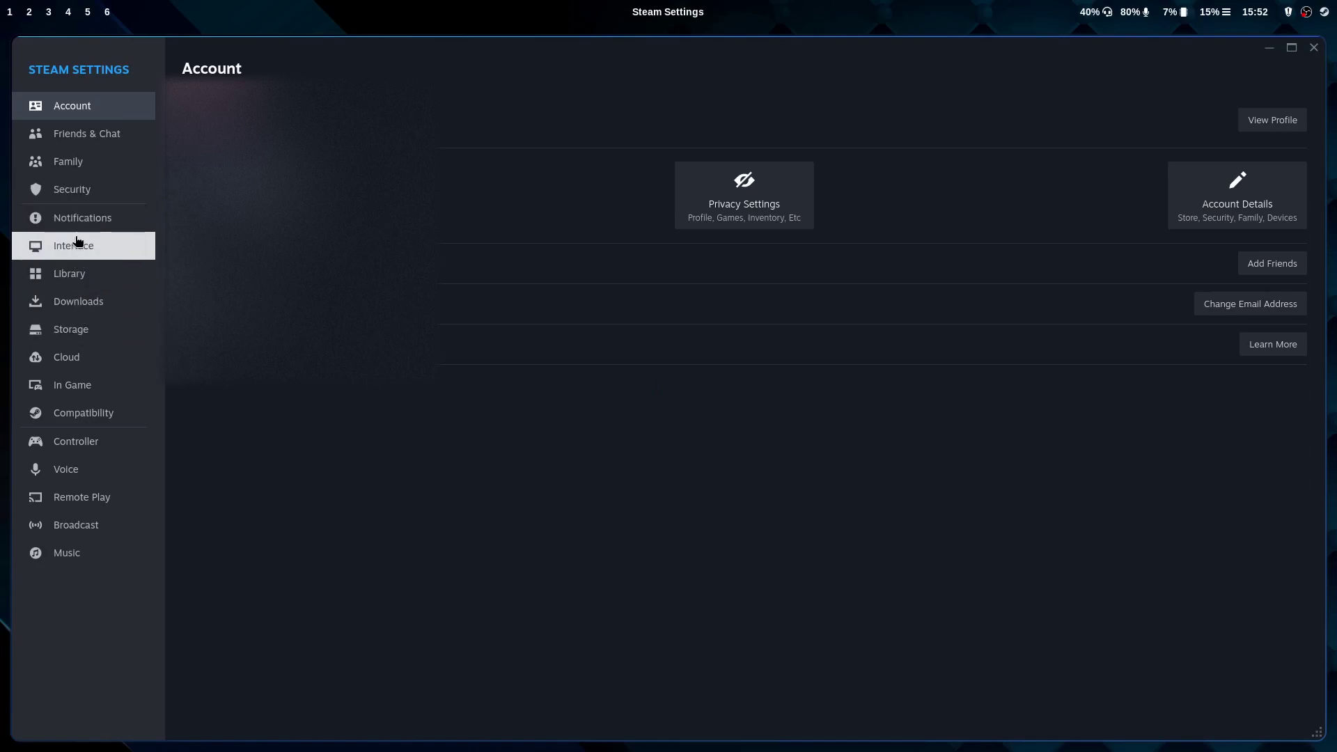
{"action": "left_click", "coordinate": [99, 409]}
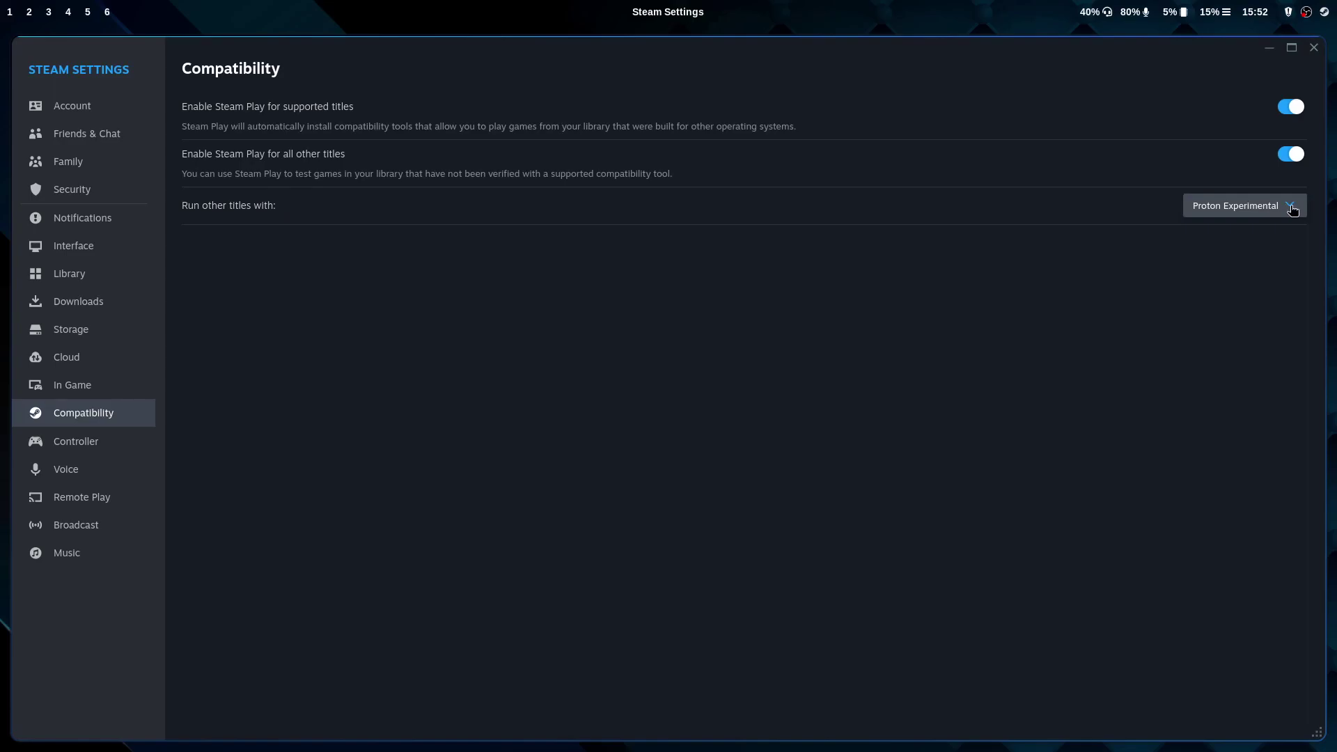
{"action": "left_click", "coordinate": [1293, 211]}
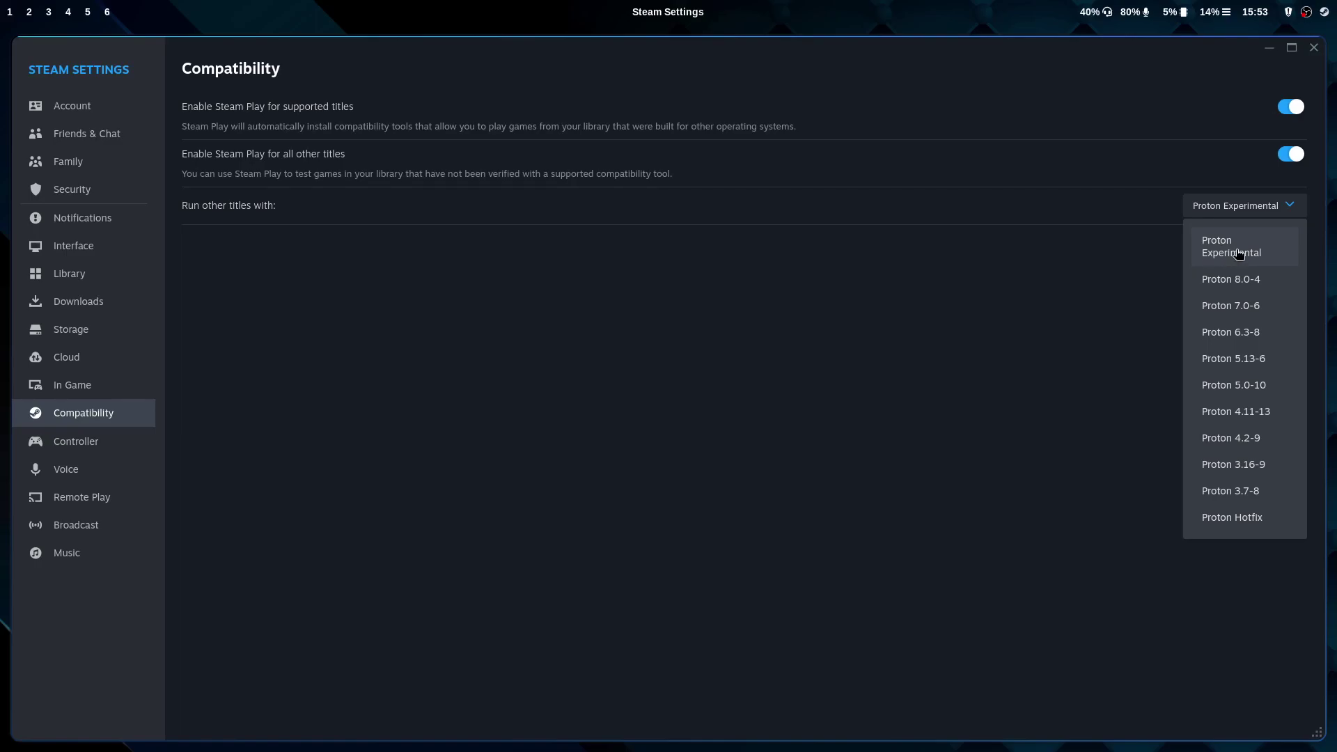
{"action": "left_click", "coordinate": [975, 428]}
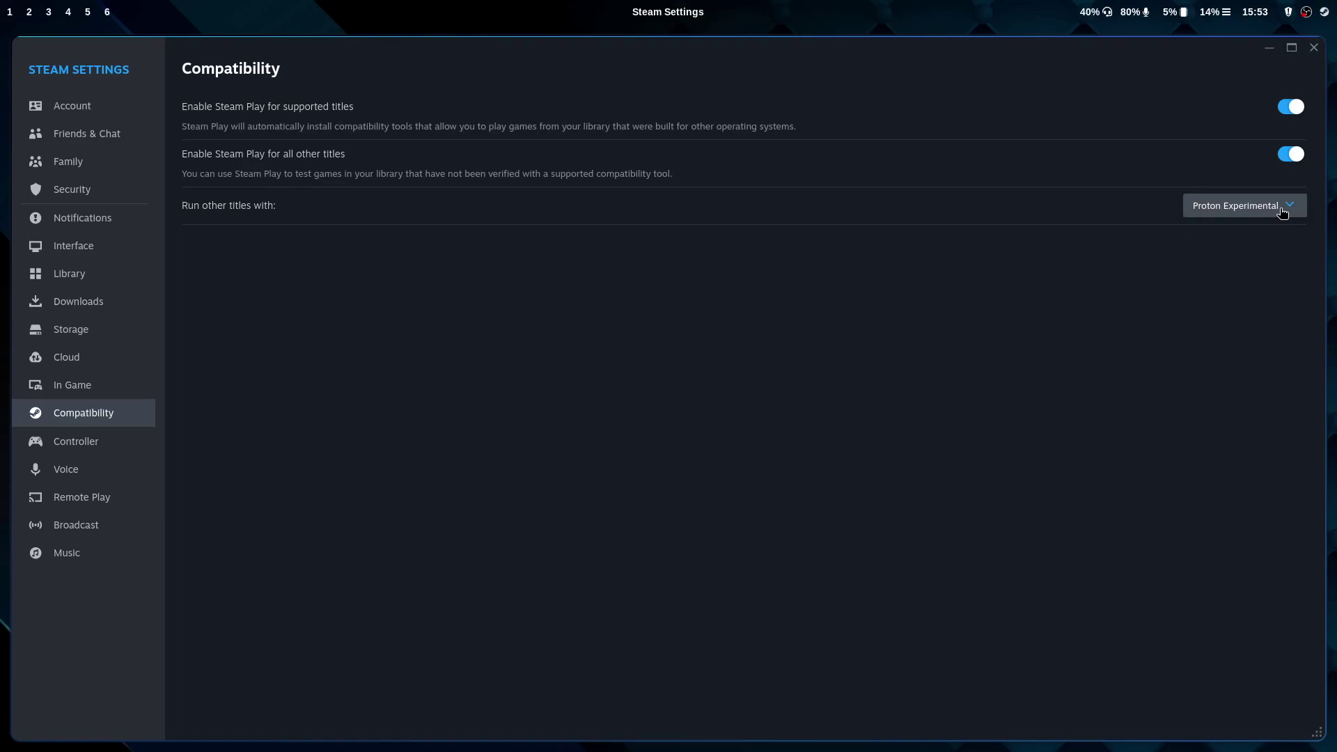
{"action": "left_click", "coordinate": [1314, 47]}
From the tray menu, show the Library filtered to ready-to-play games and select The Talos Principle
{"action": "left_click", "coordinate": [1324, 12]}
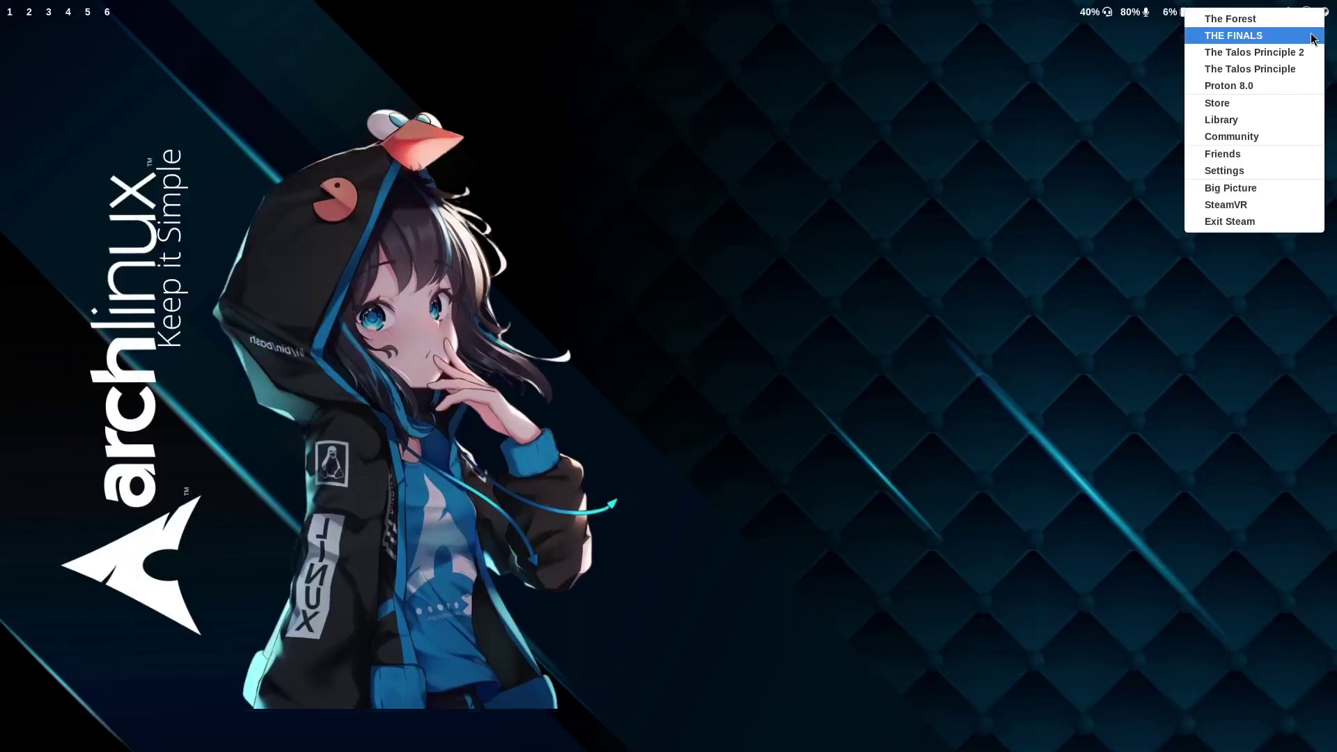
{"action": "left_click", "coordinate": [1263, 122]}
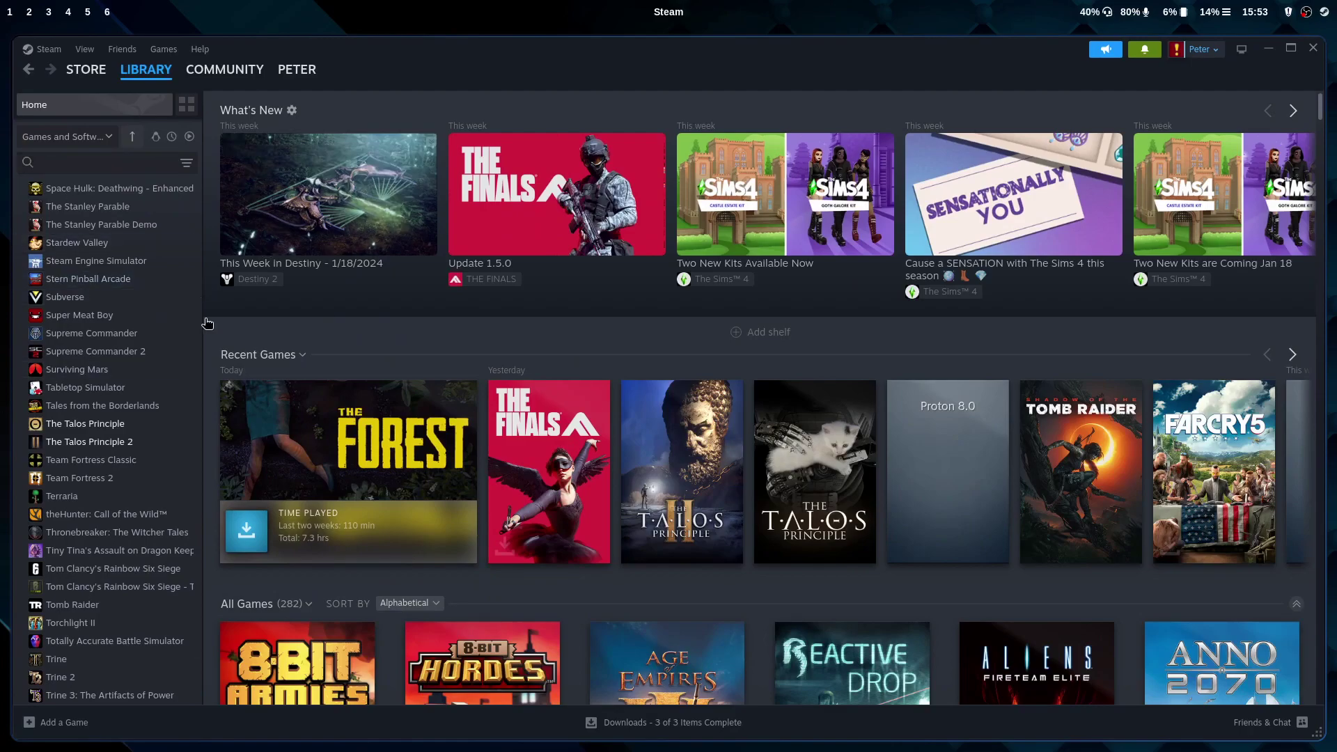
{"action": "left_click", "coordinate": [190, 136]}
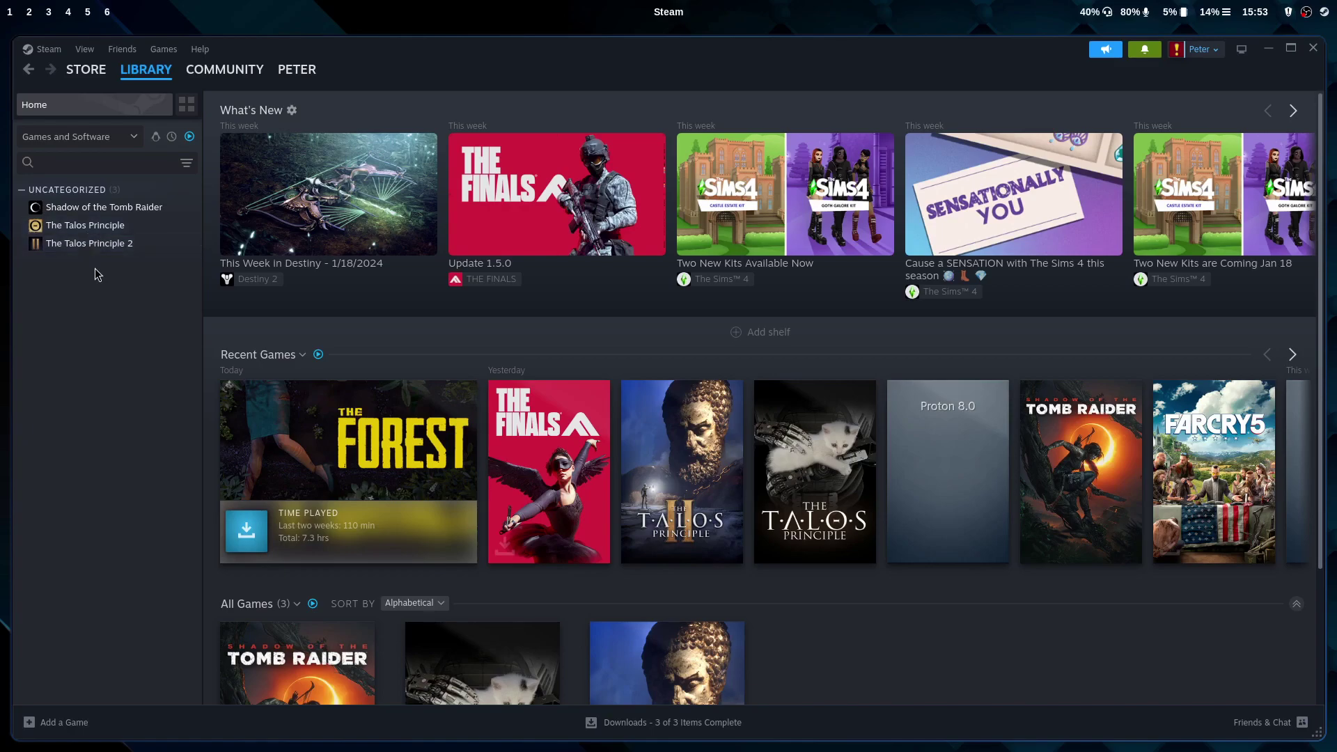
{"action": "left_click", "coordinate": [99, 231]}
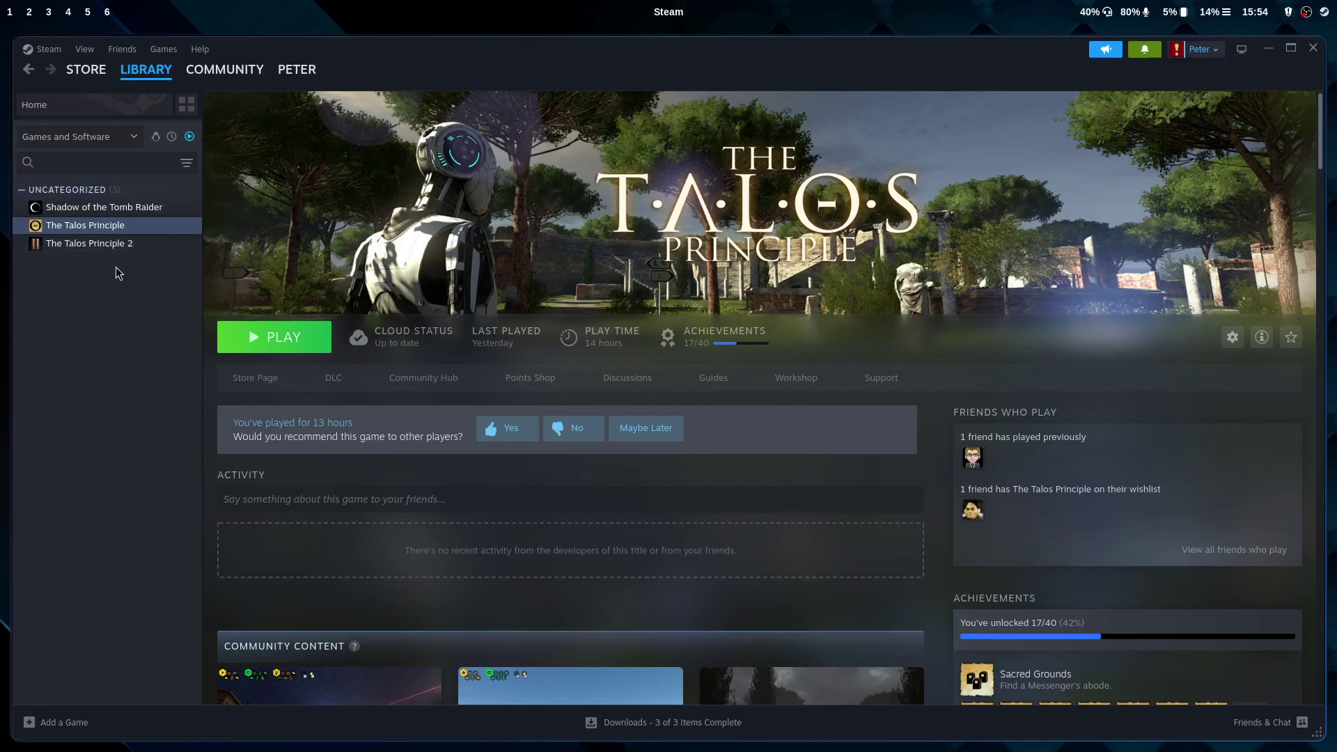
Untick forcing Proton 8.0-4 in The Talos Principle's Compatibility properties
{"action": "right_click", "coordinate": [115, 227]}
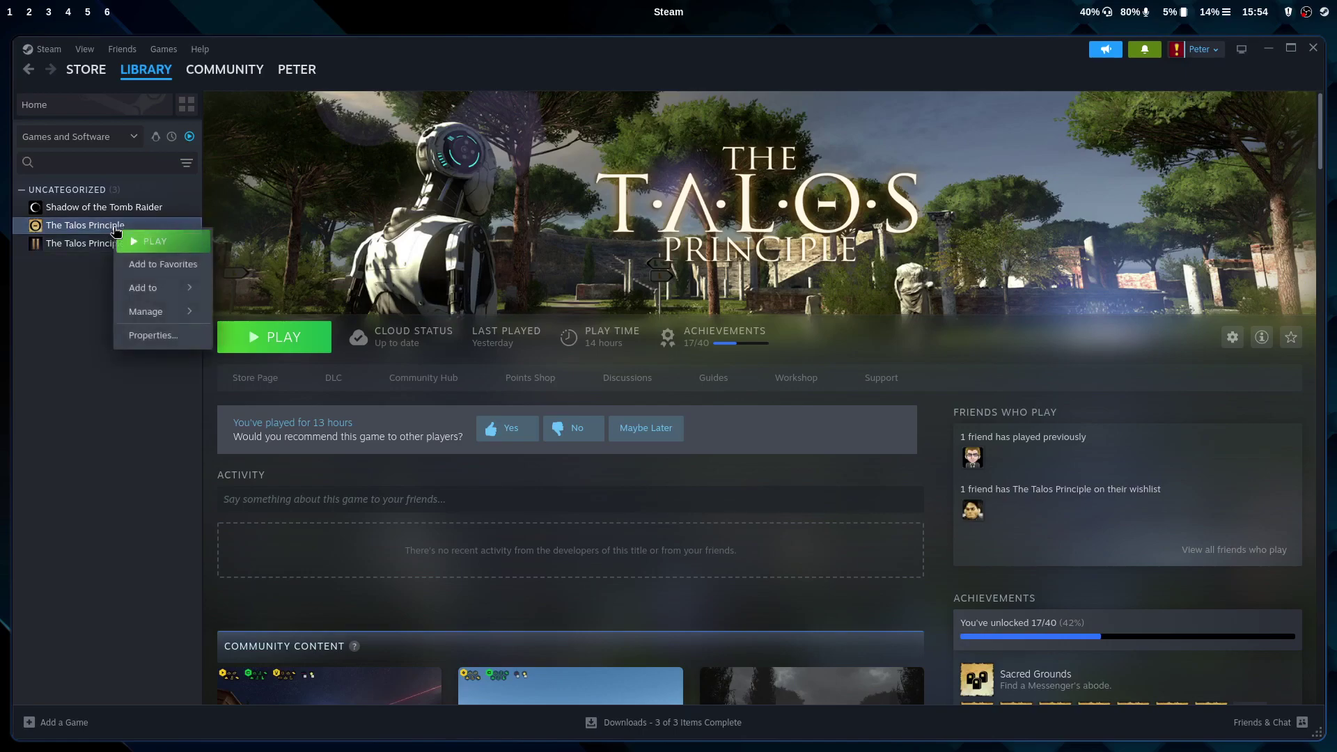
{"action": "left_click", "coordinate": [154, 335]}
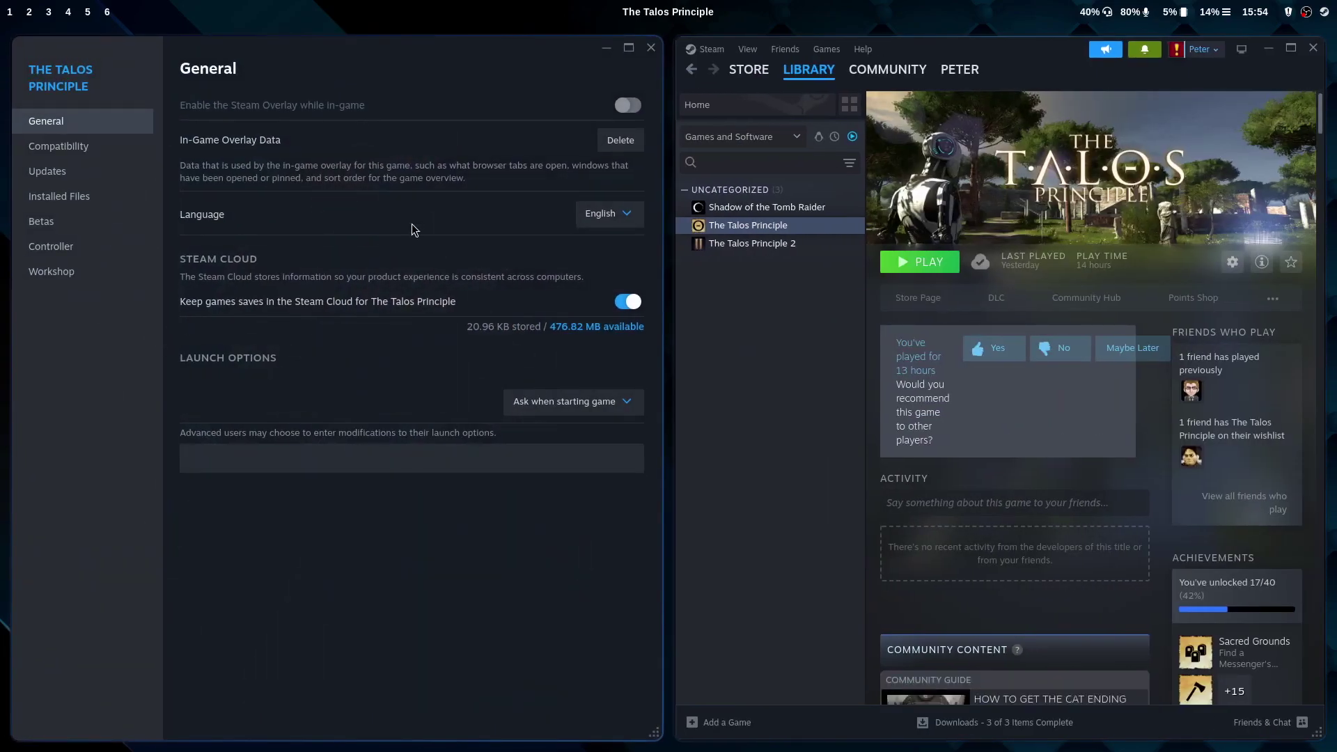
{"action": "left_click", "coordinate": [91, 147]}
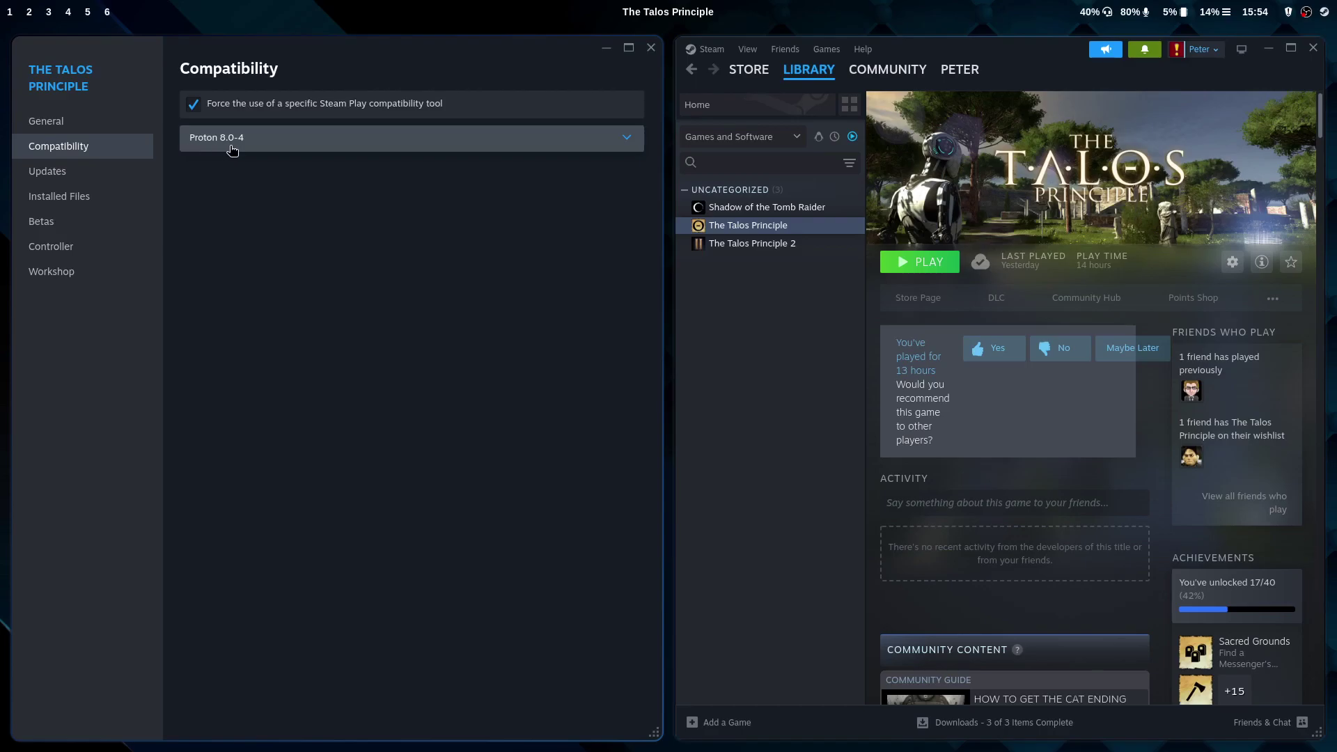
{"action": "left_click", "coordinate": [192, 104]}
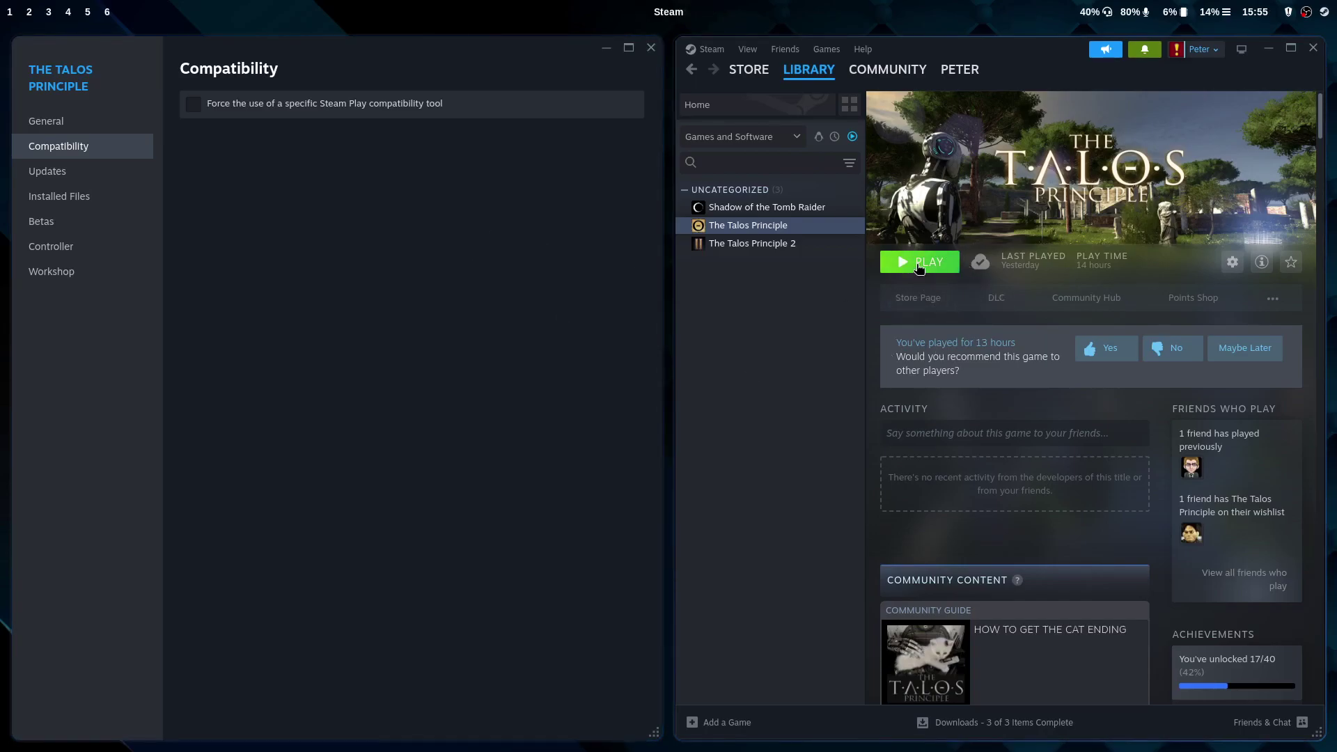
Re-enable the forced compatibility tool for The Talos Principle with Proton Experimental selected
{"action": "left_click", "coordinate": [193, 104]}
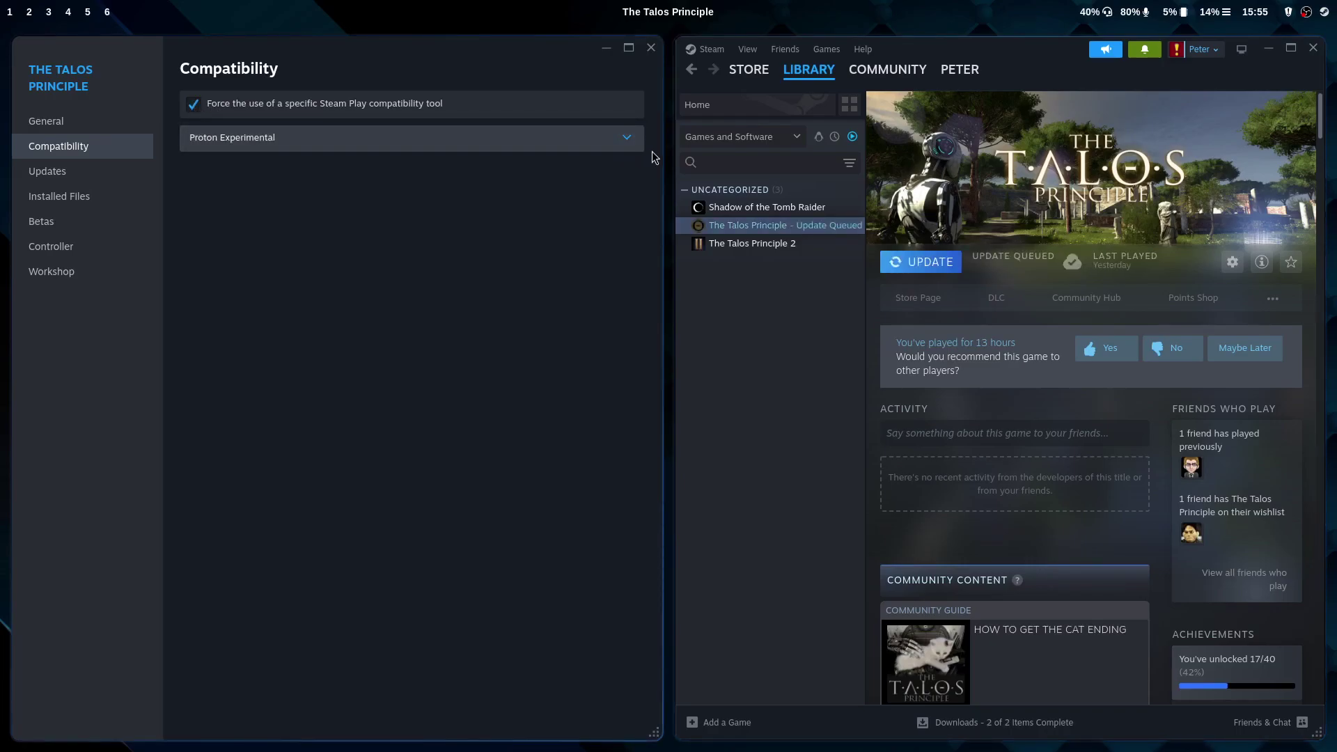
{"action": "left_click", "coordinate": [506, 143]}
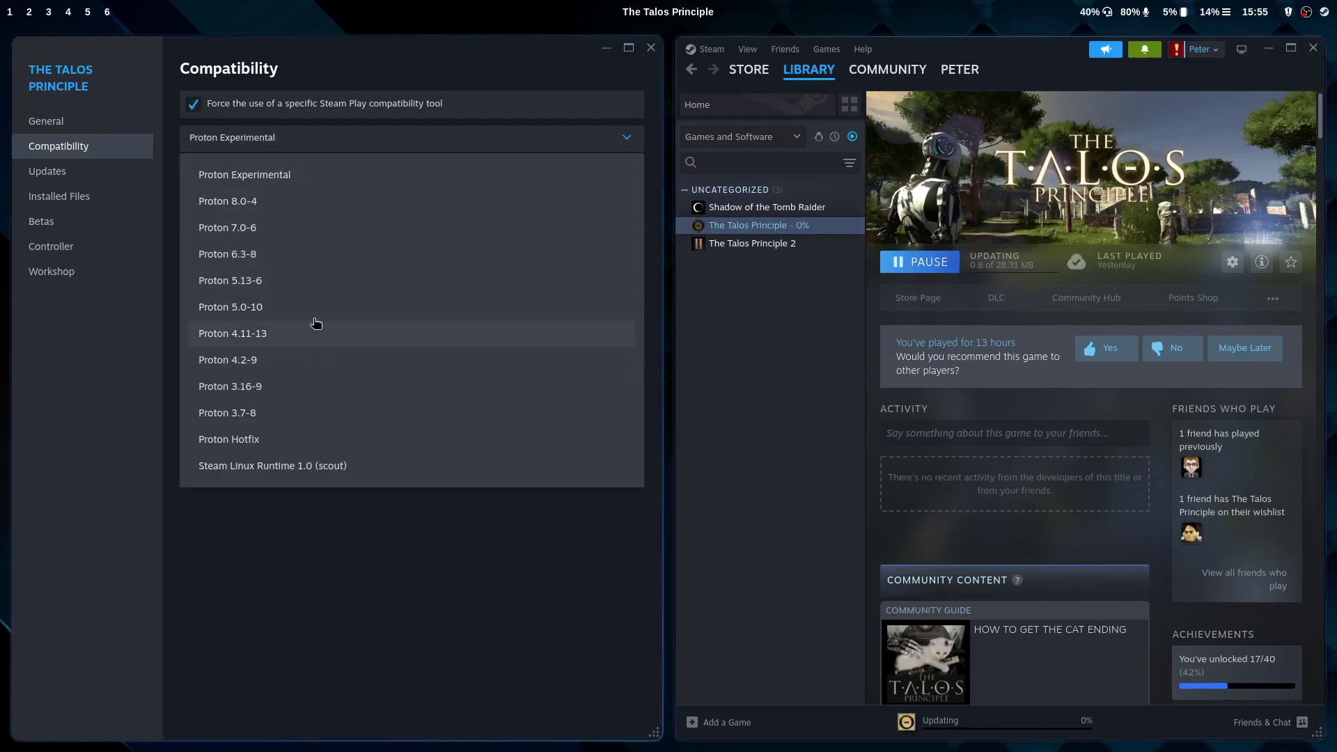
{"action": "left_click", "coordinate": [298, 175]}
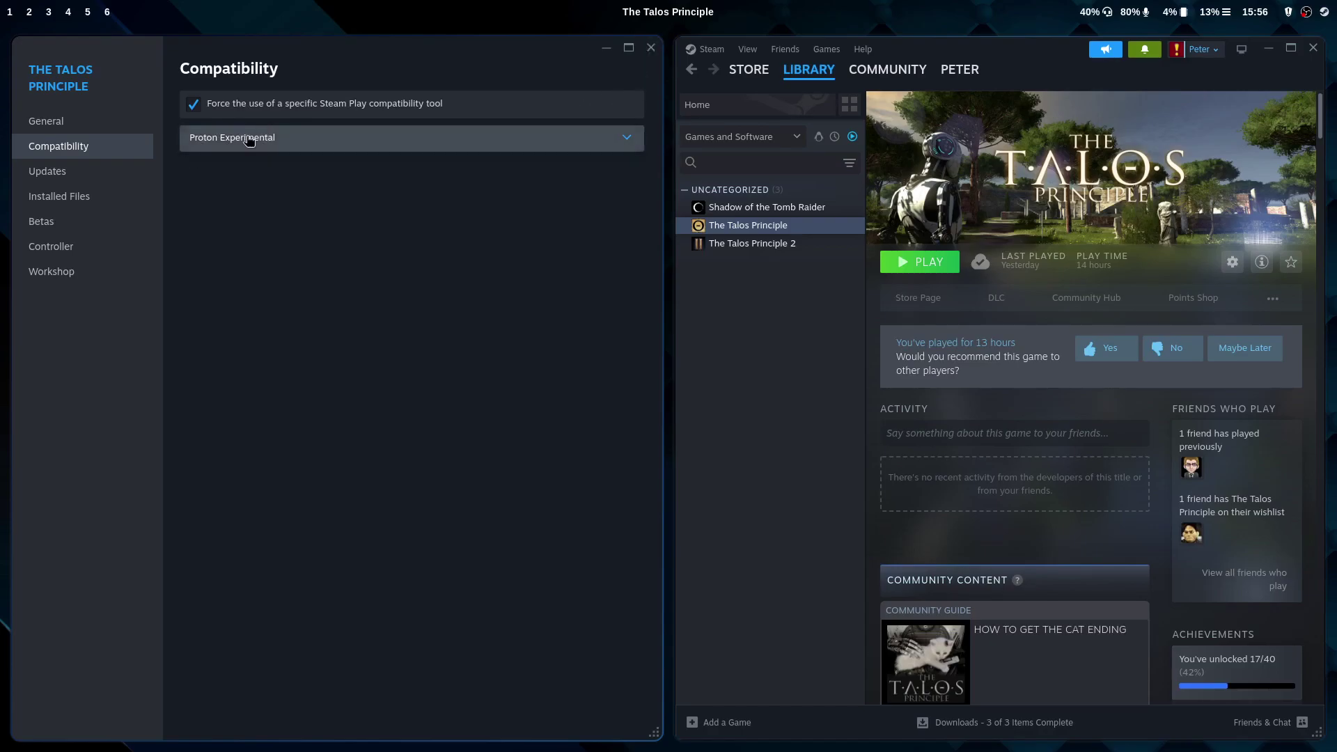
Clear the forced compatibility tool, install the 26.9 MB update and launch The Talos Principle
{"action": "left_click", "coordinate": [193, 104]}
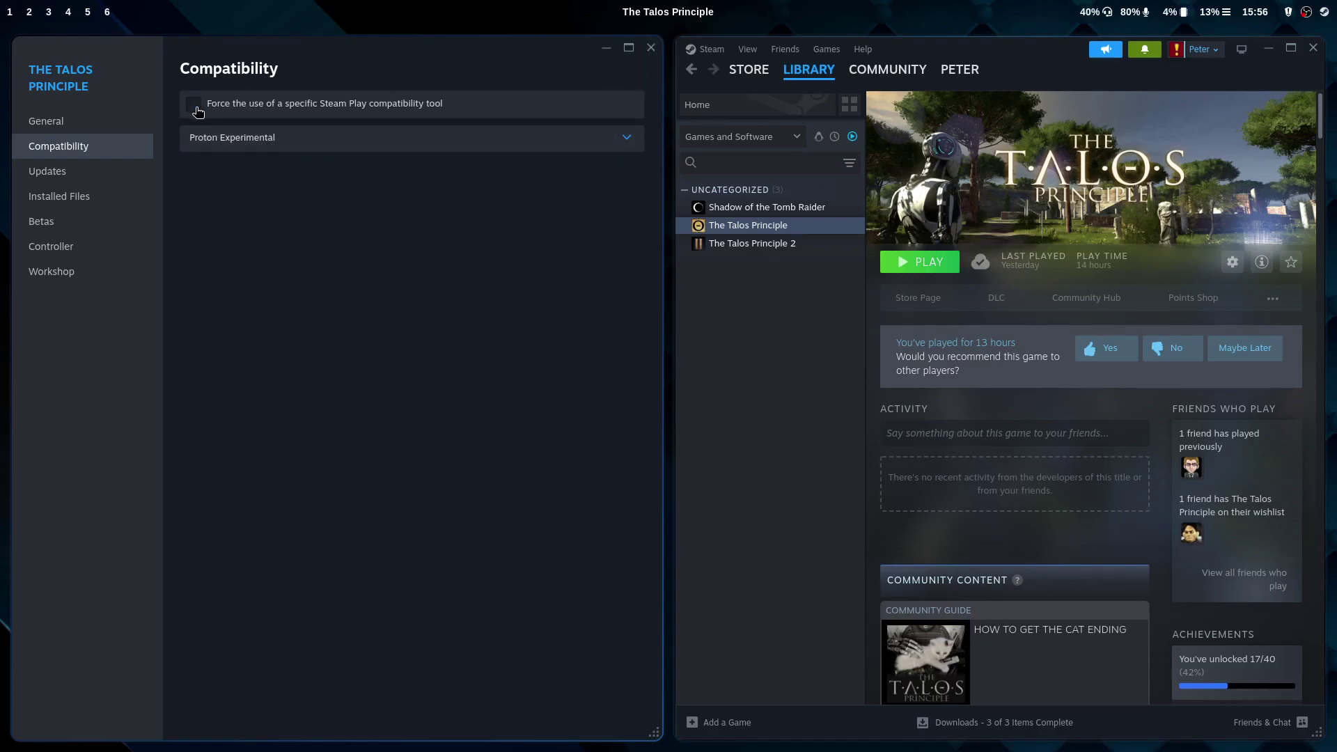
{"action": "left_click", "coordinate": [650, 47]}
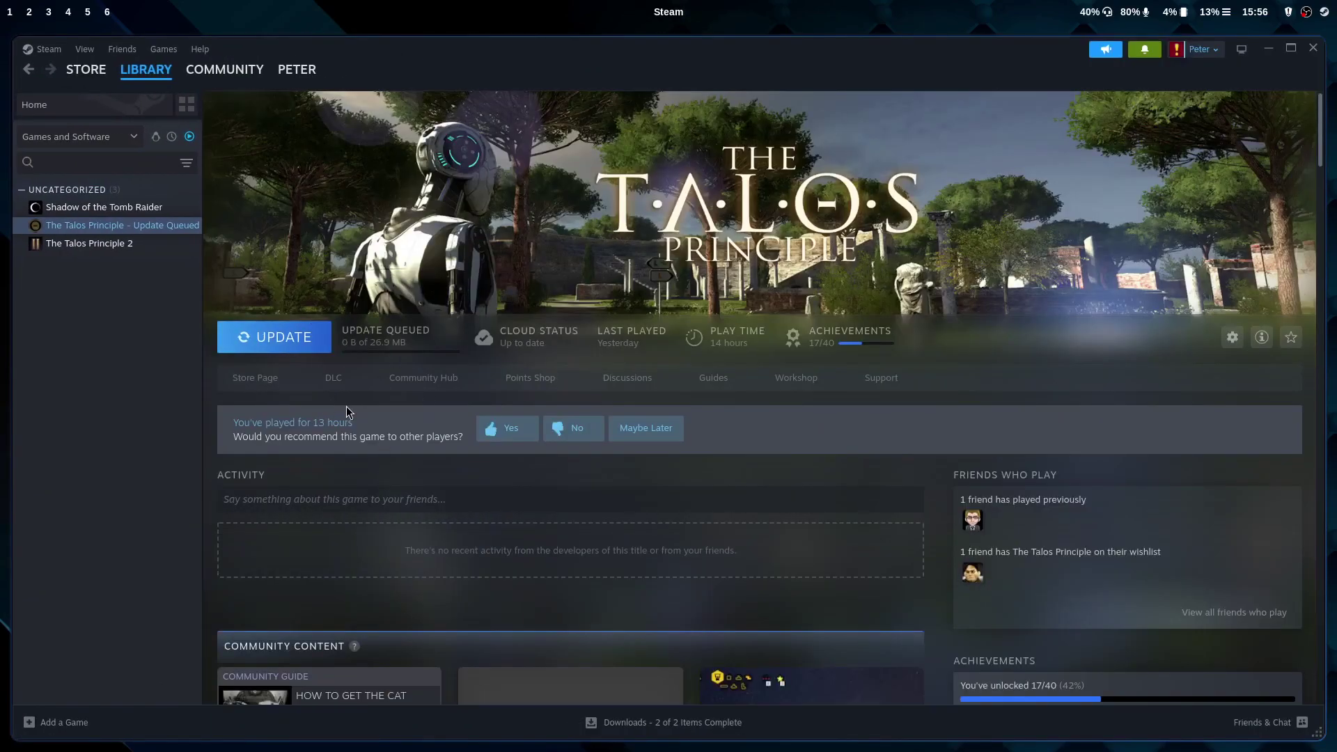
{"action": "left_click", "coordinate": [278, 339]}
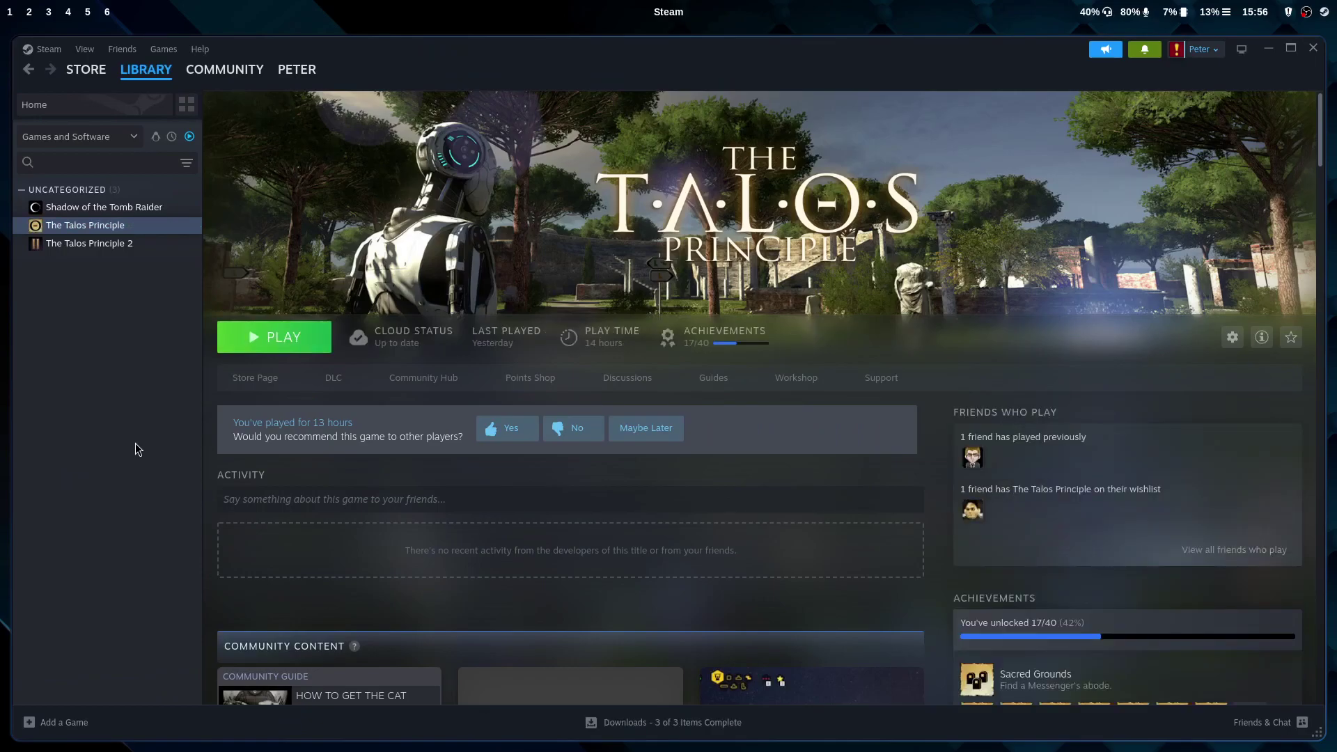
{"action": "left_click", "coordinate": [282, 337]}
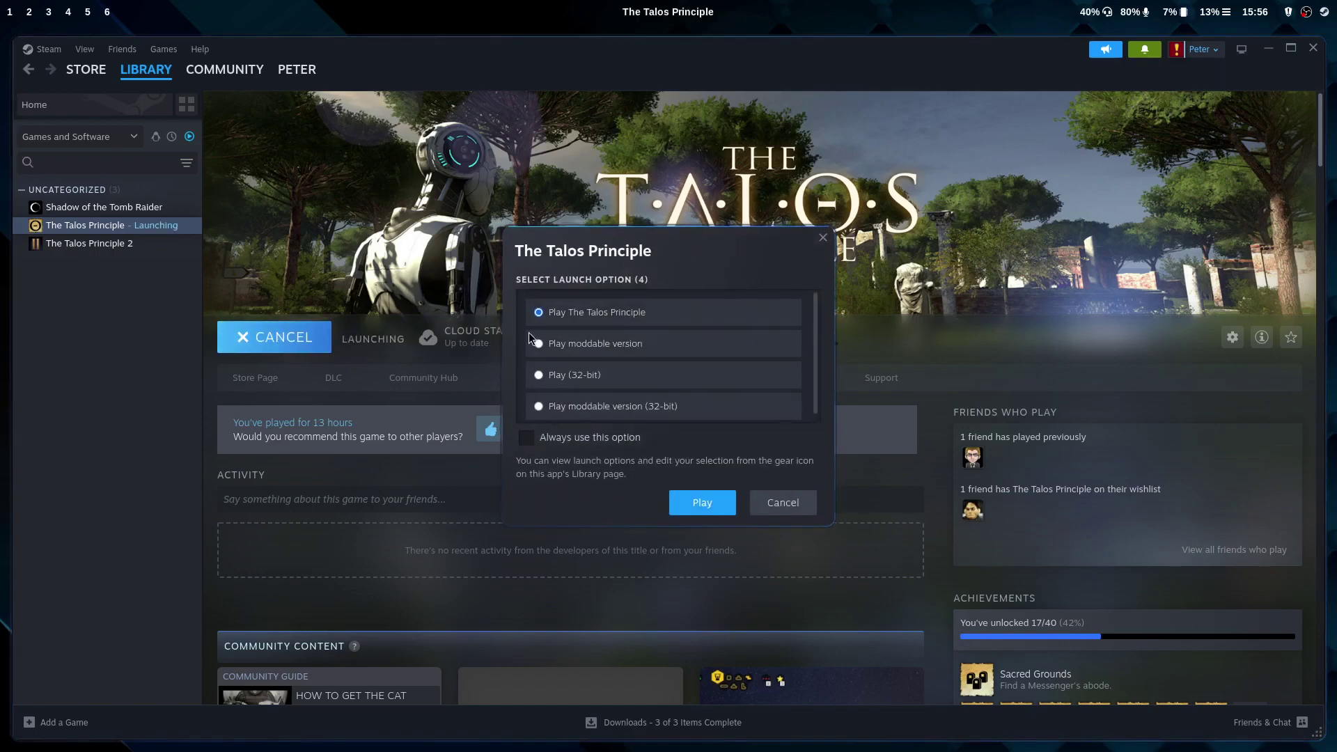
{"action": "left_click", "coordinate": [712, 501]}
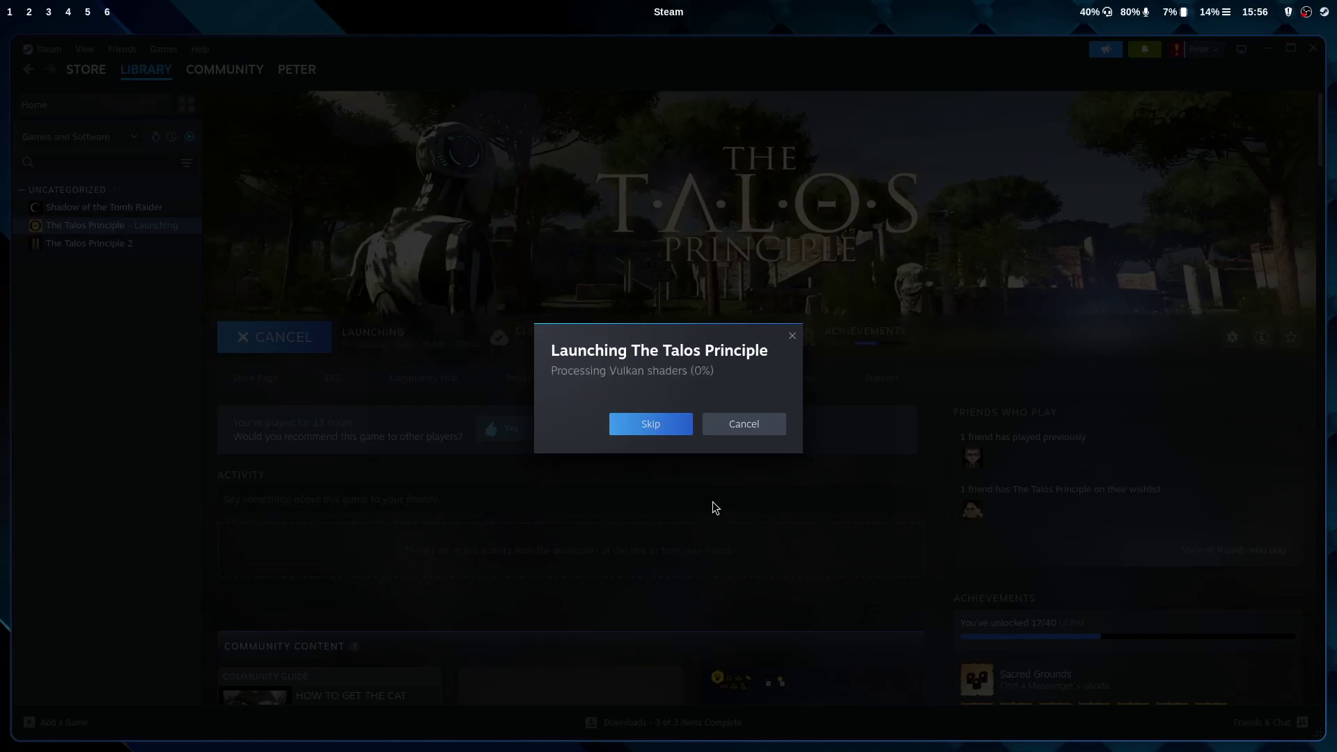